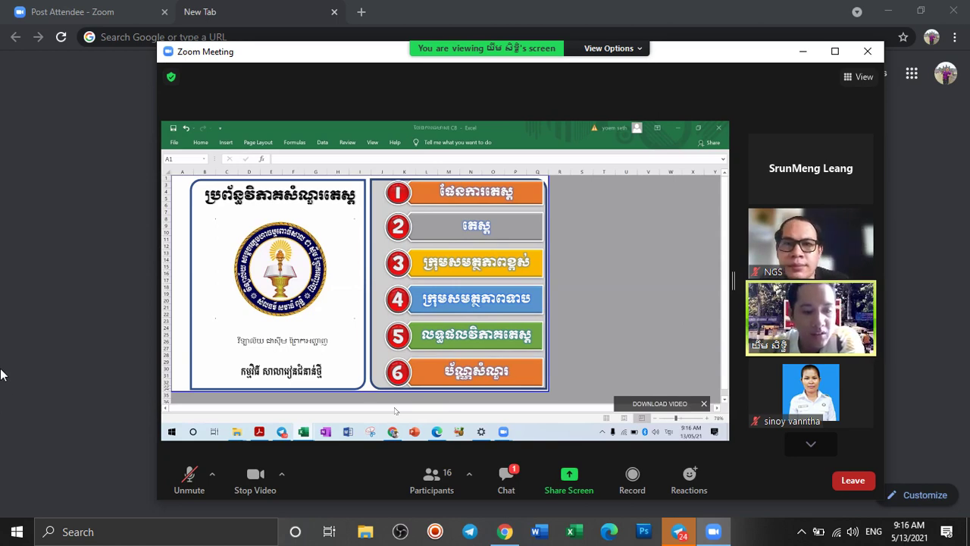
Step: Maximize the meeting window with the camera turned off and dismiss all pop-up chat notifications
left_click(836, 51)
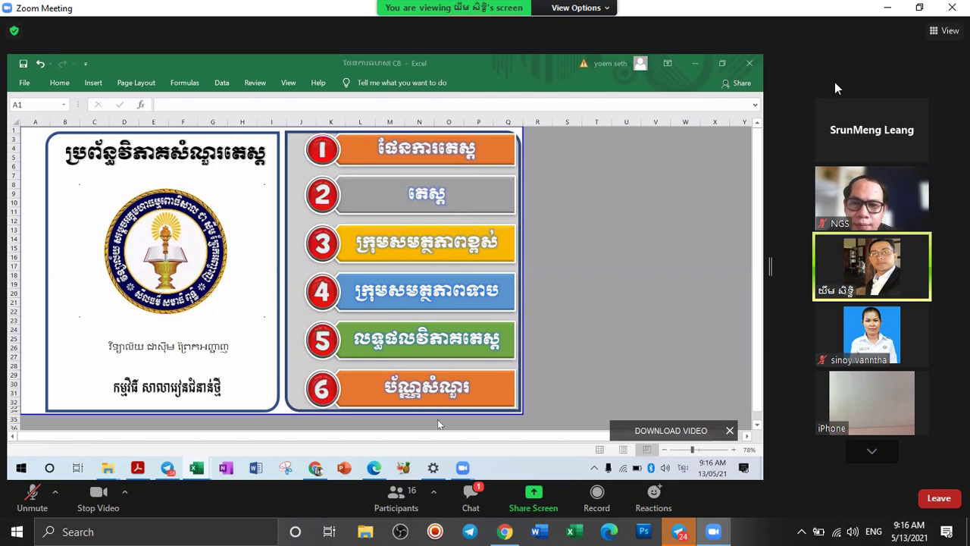
left_click(98, 499)
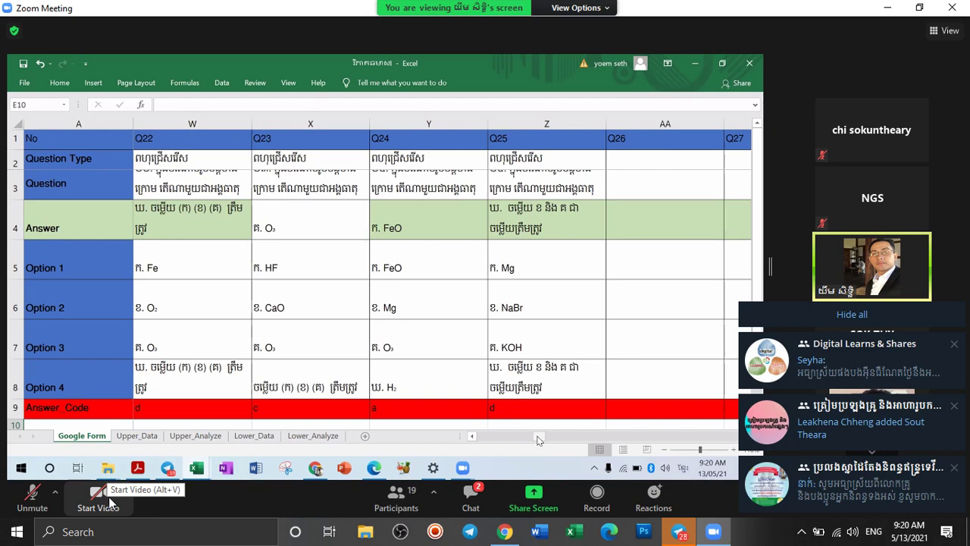
left_click(850, 315)
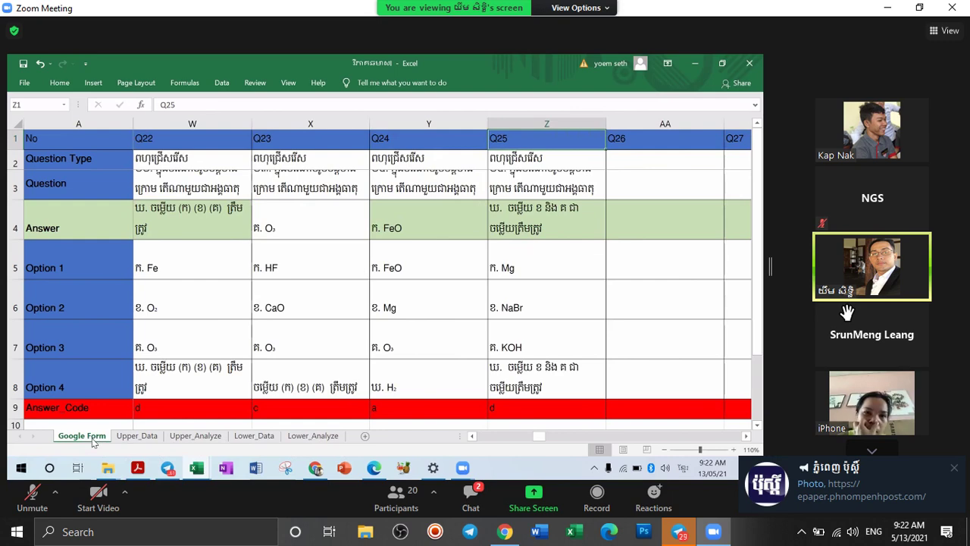
Step: Switch to the Upper_Data sheet of the test analysis workbook
left_click(137, 437)
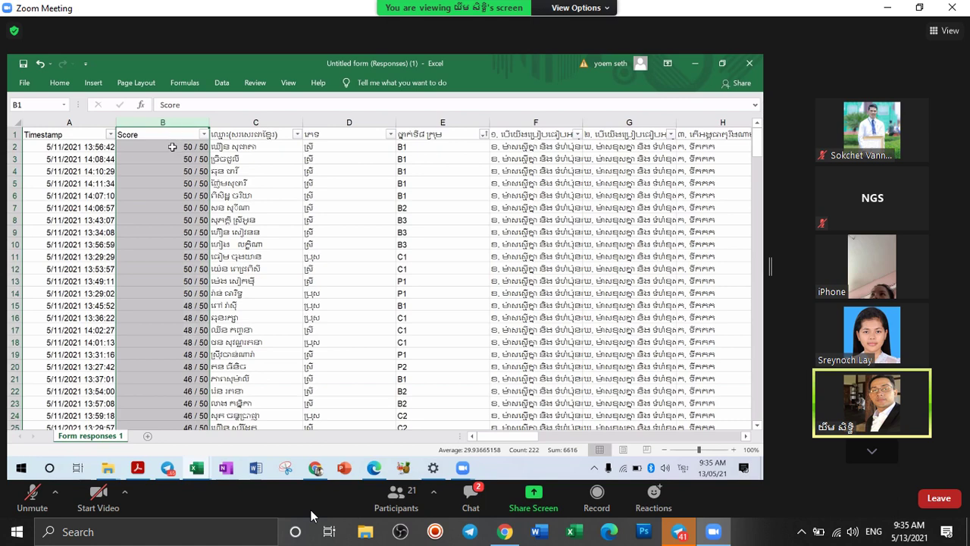
Step: Examine the Score column in the form responses, from the 50-point rows down to the 48-point and 46-point rows
left_click(175, 139)
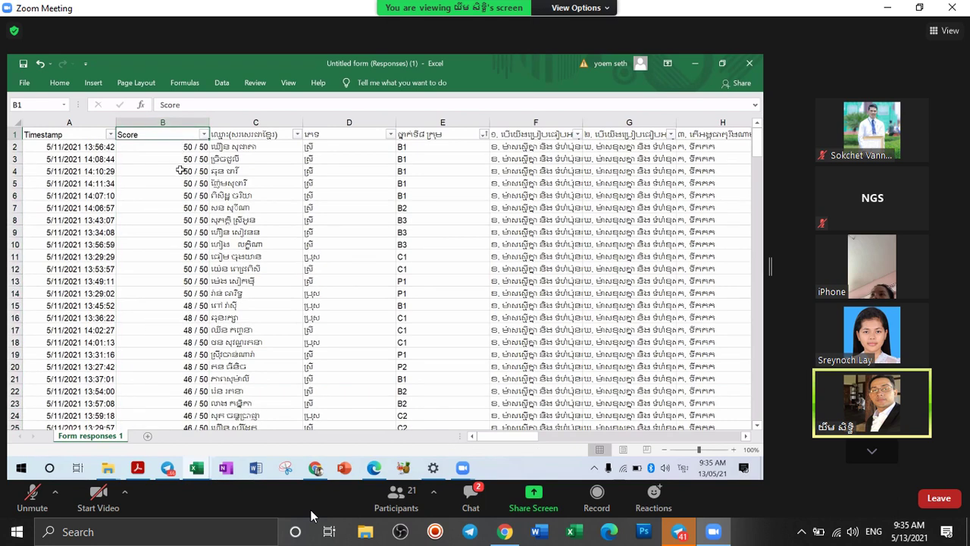
left_click_drag(180, 148, 191, 293)
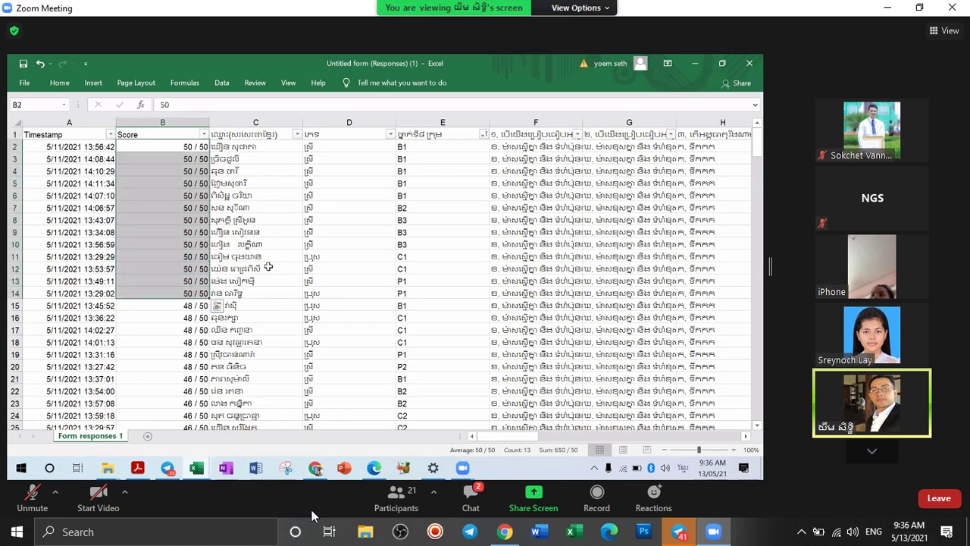
left_click(161, 335)
scroll(191, 311, "down", 1)
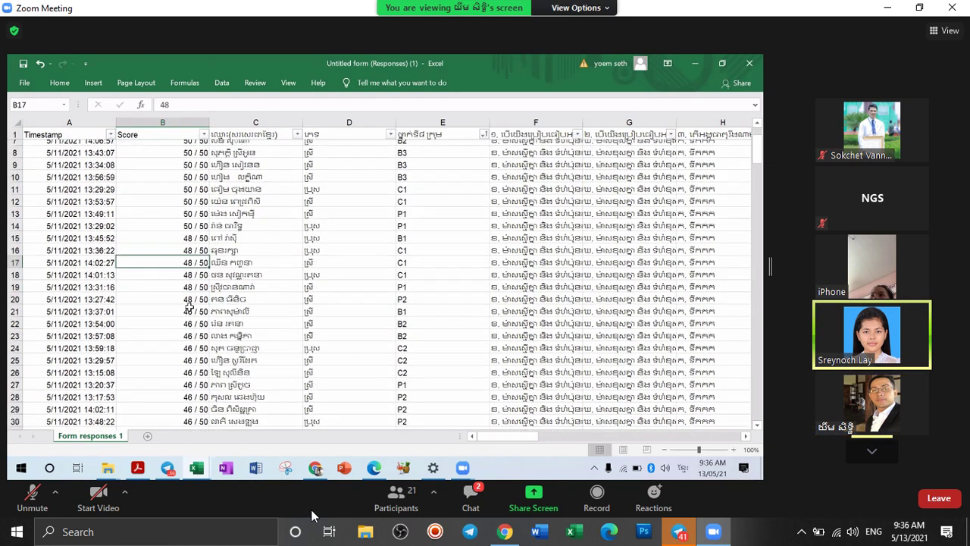
scroll(187, 305, "up", 1)
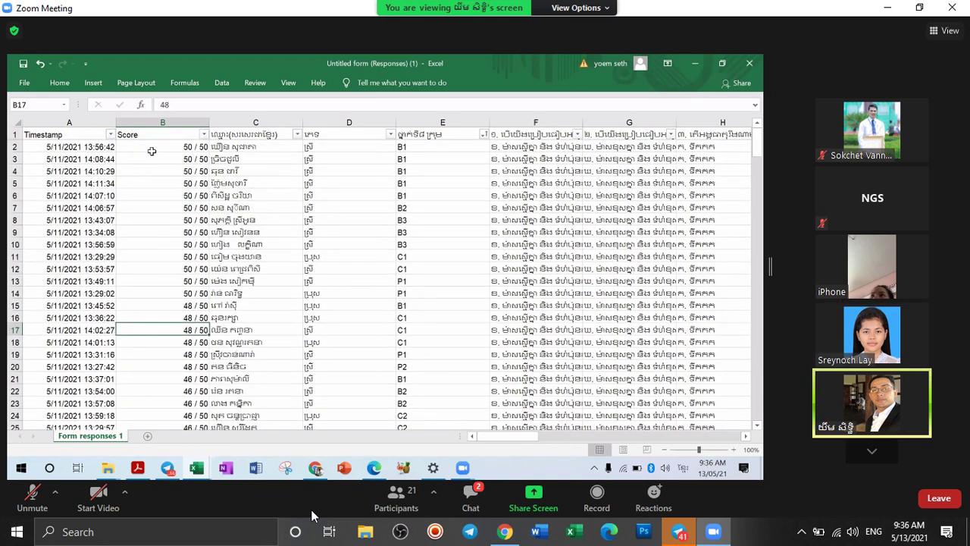
left_click_drag(153, 146, 151, 161)
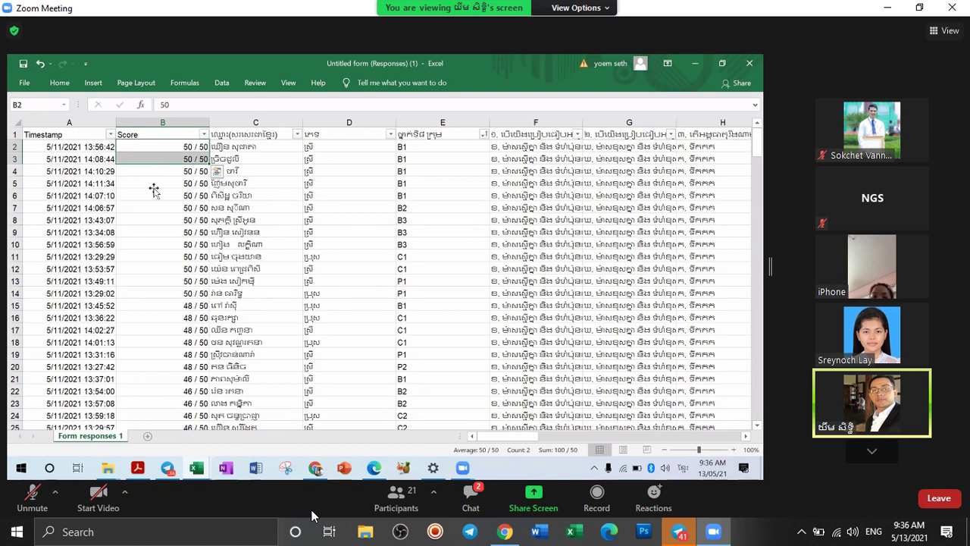
left_click(151, 187)
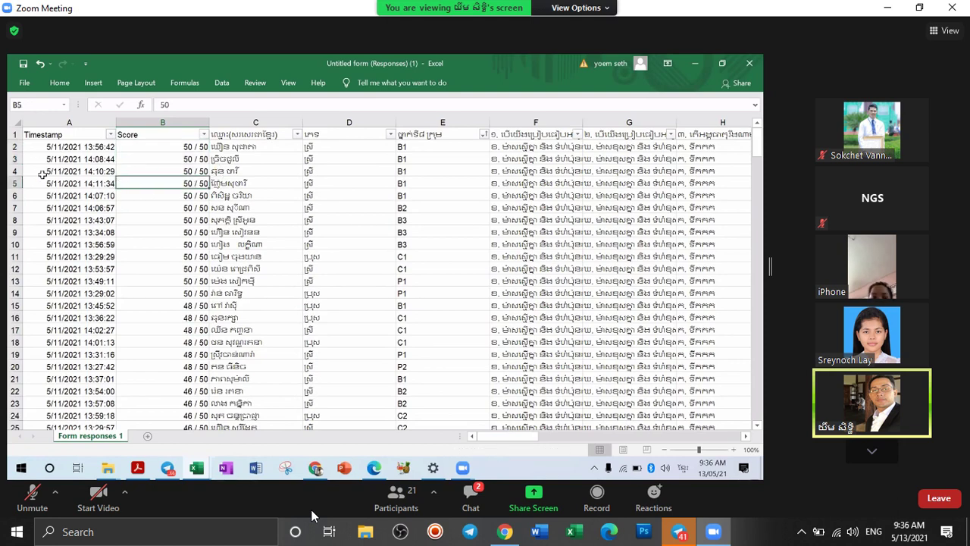
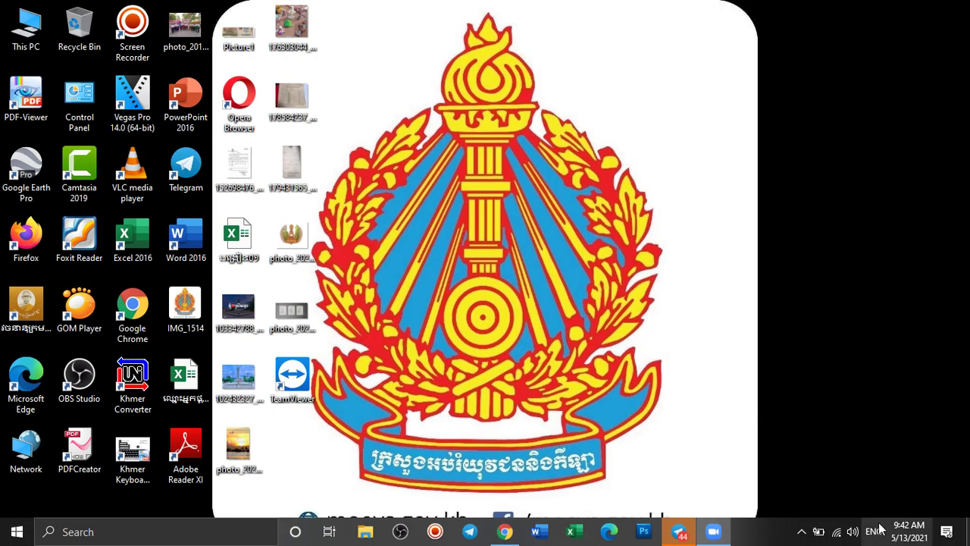
Step: Bring the meeting window back from the desktop
left_click(968, 532)
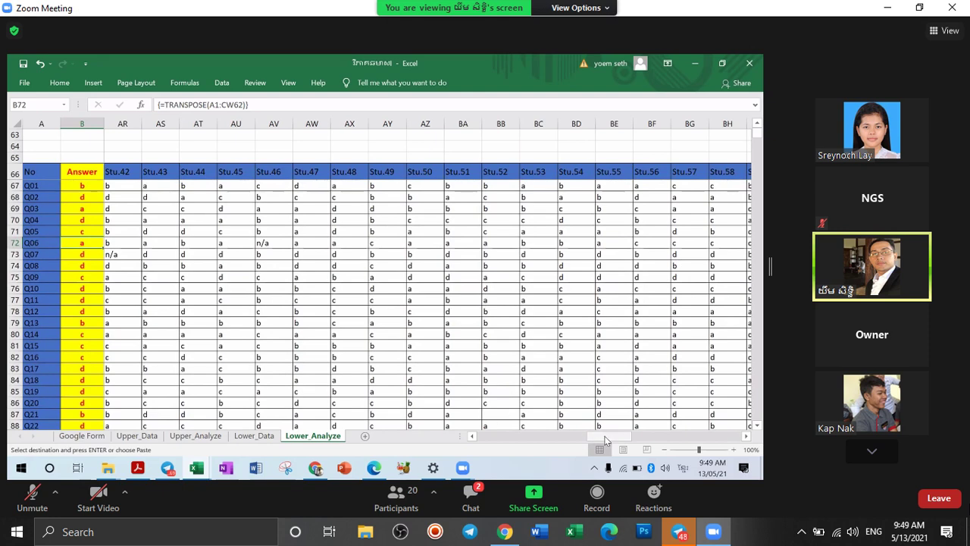
Step: Inspect the n/a entry for Stu.03 on Q07 in the Lower_Analyze sheet
left_click_drag(606, 438, 471, 441)
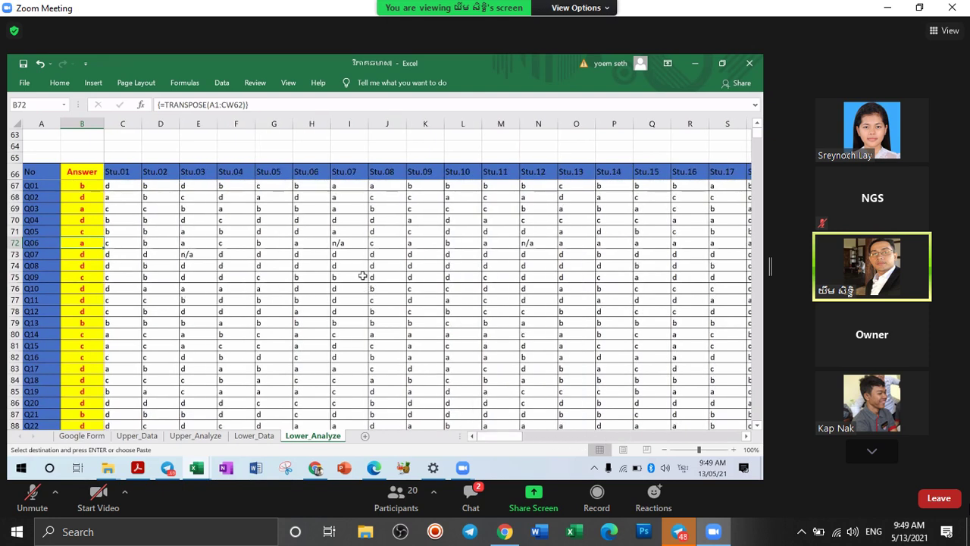
left_click(193, 255)
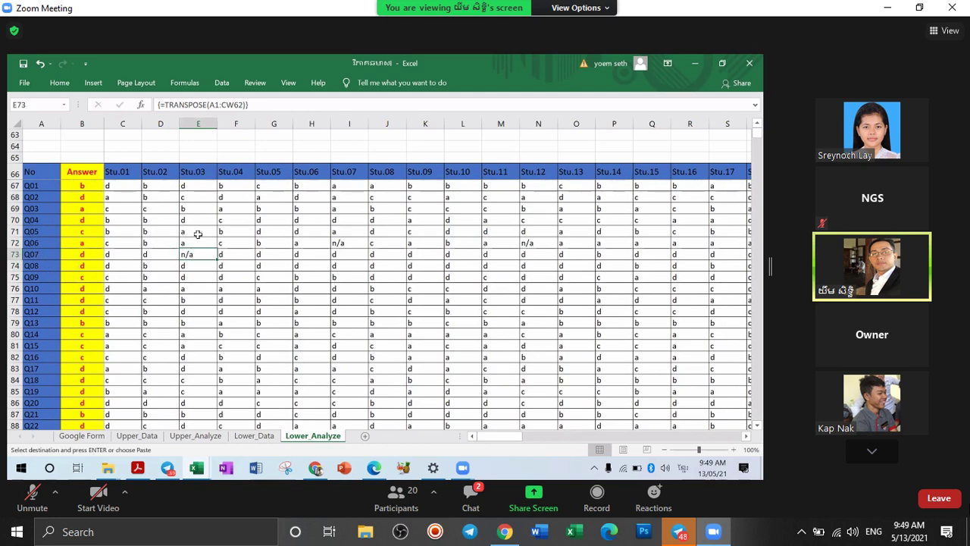
Step: Go to the Lower_Data sheet and trace the Stu.13 row across to its Q07 answer
left_click(254, 436, "ctrl")
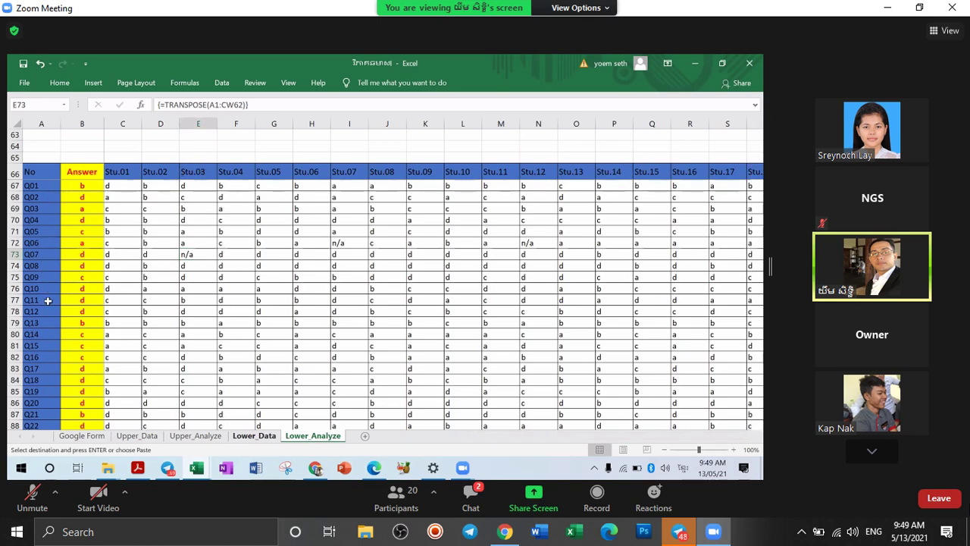
key("ctrl+Page_Up")
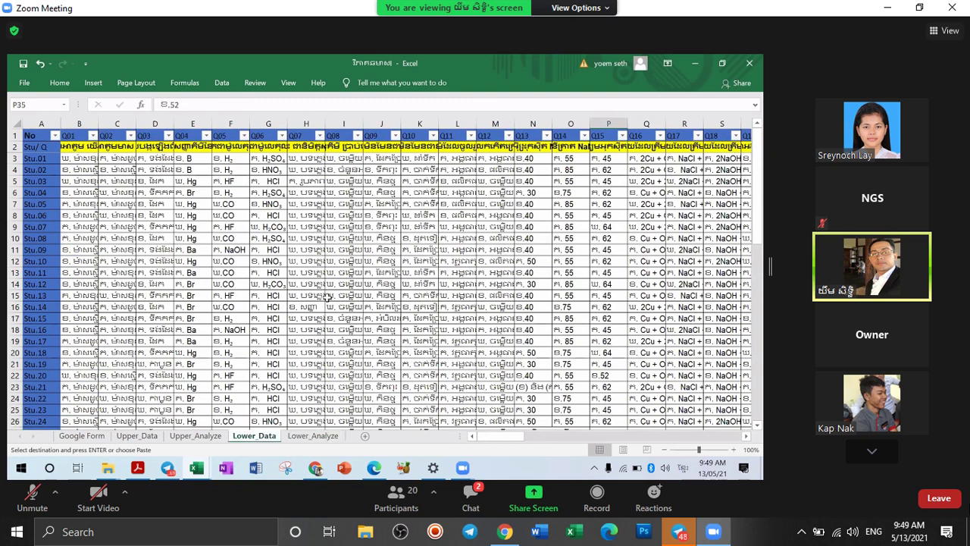
left_click(41, 296)
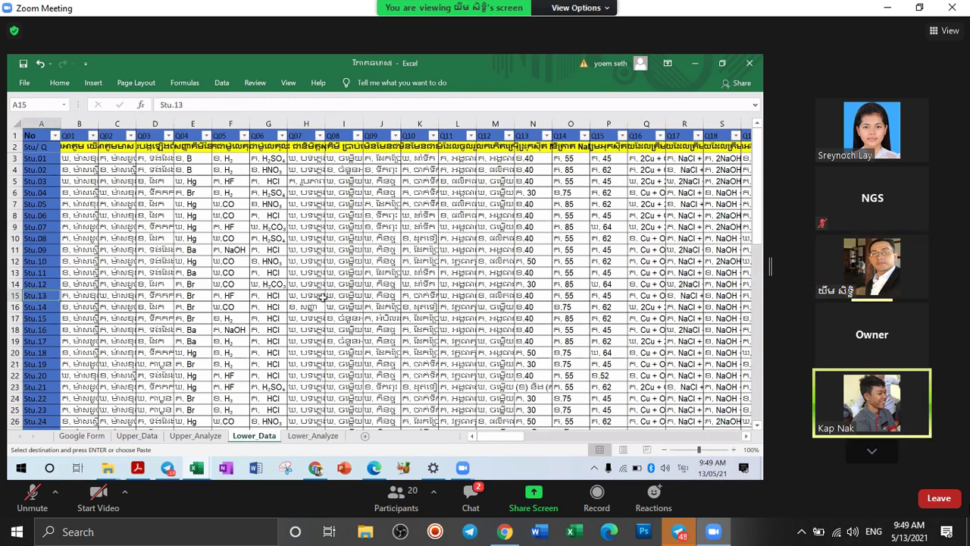
left_click(314, 297)
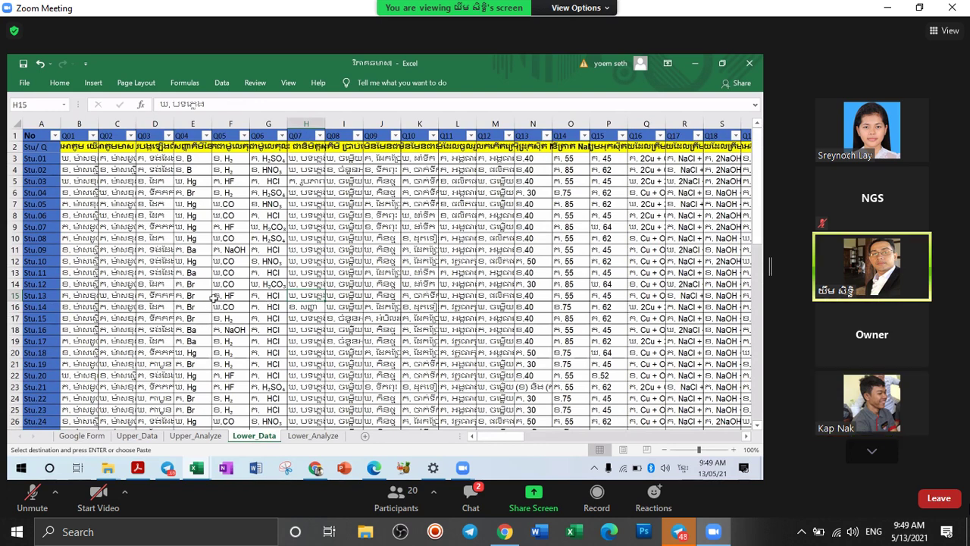
key("Home")
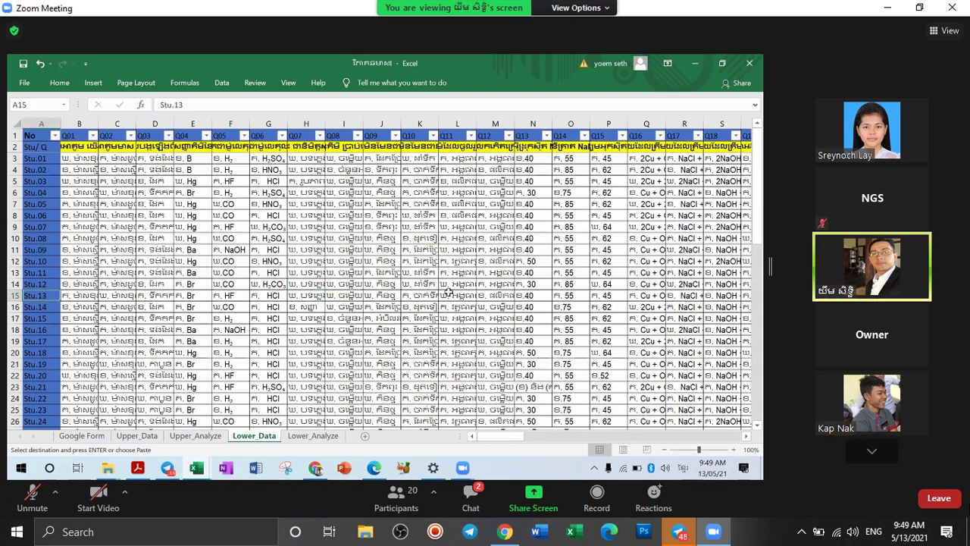
key("Right")
key("Right")
key("Right")
key("Right")
key("Right")
key("Right")
key("Right")
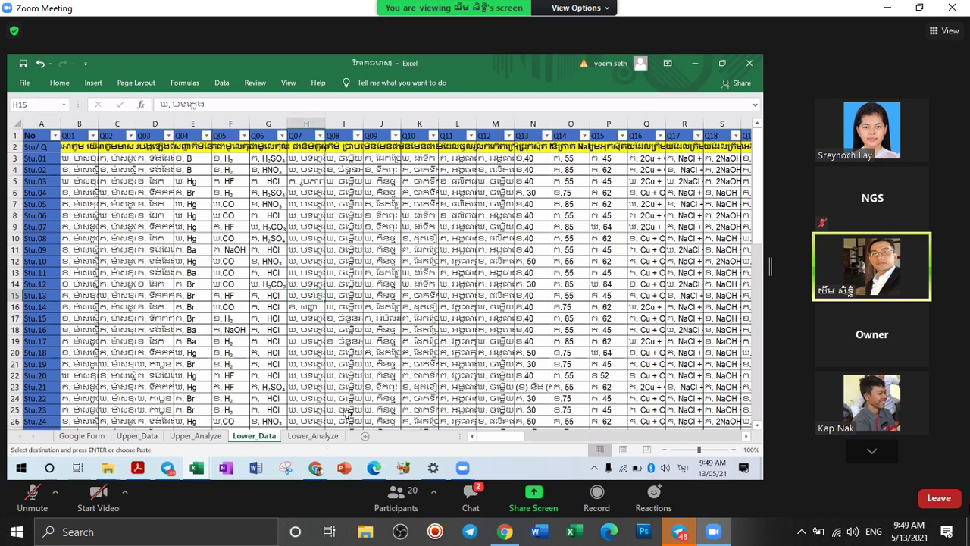
Step: Check the n/a entries for Stu.07 on Q06 and Stu.03 on Q07 in the Lower_Analyze sheet
key("ctrl+Page_Down")
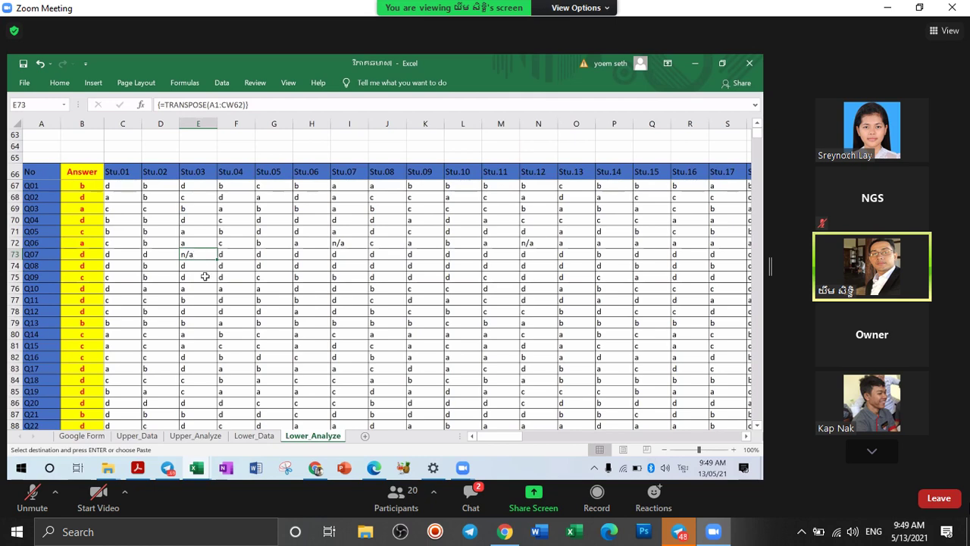
left_click(345, 244)
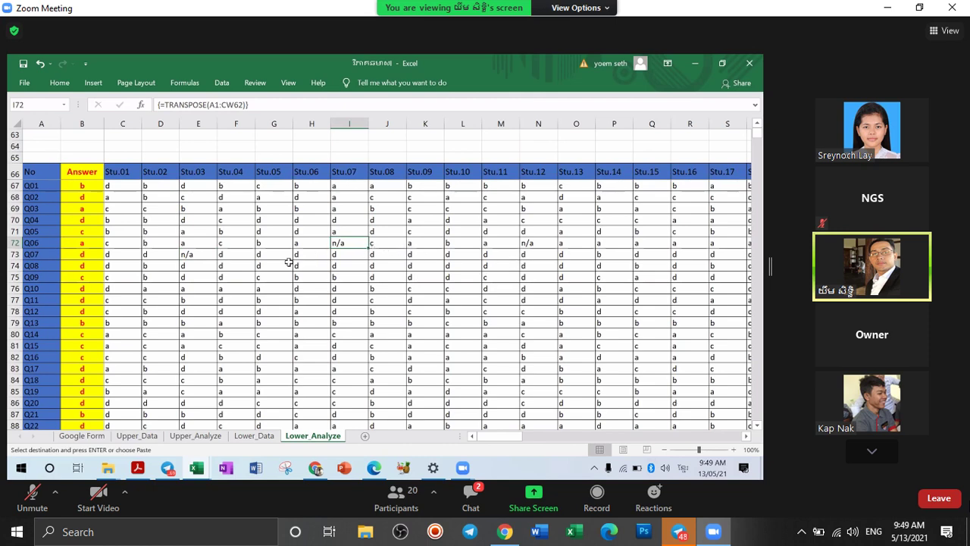
left_click(201, 256)
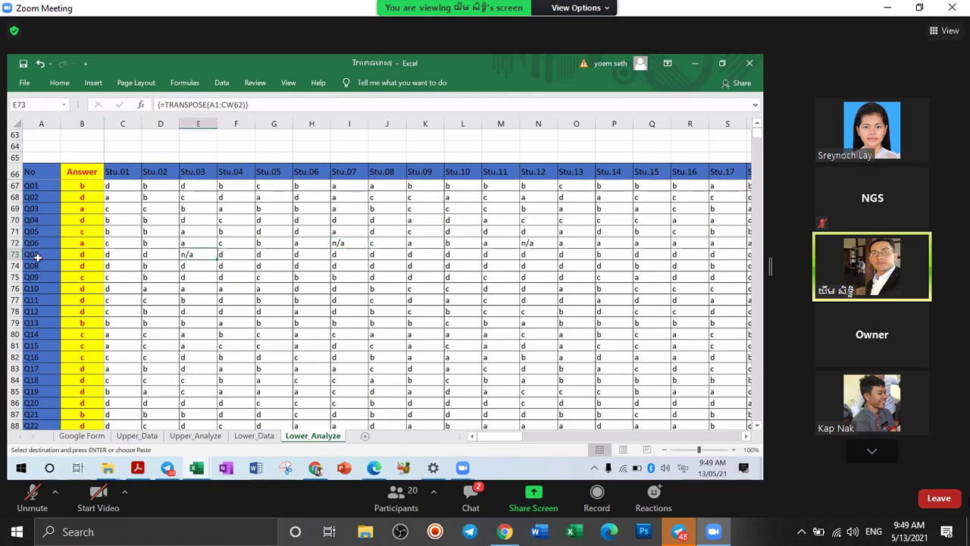
Step: Locate the Q07 answer of Stu.03 in the Lower_Data sheet by following that student's row
left_click(254, 436, "ctrl")
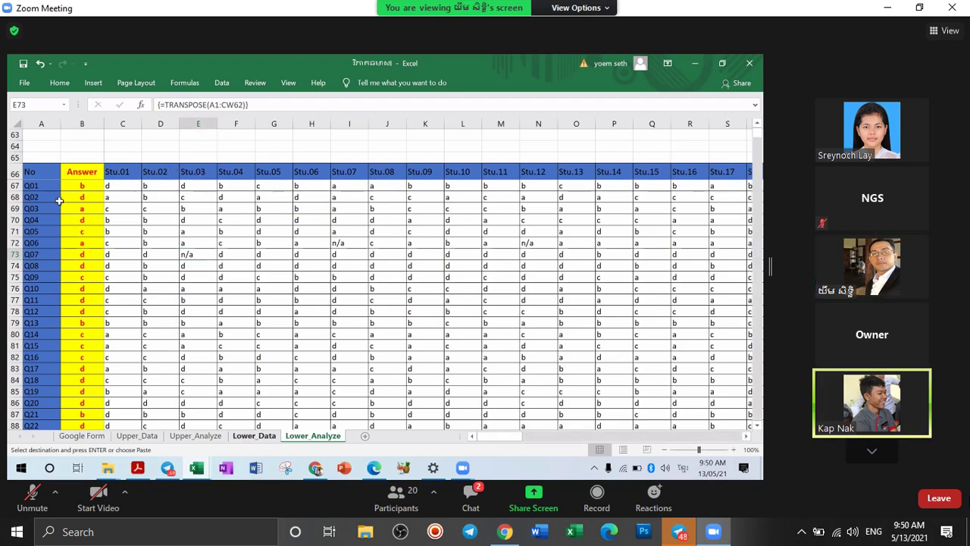
key("ctrl+Page_Up")
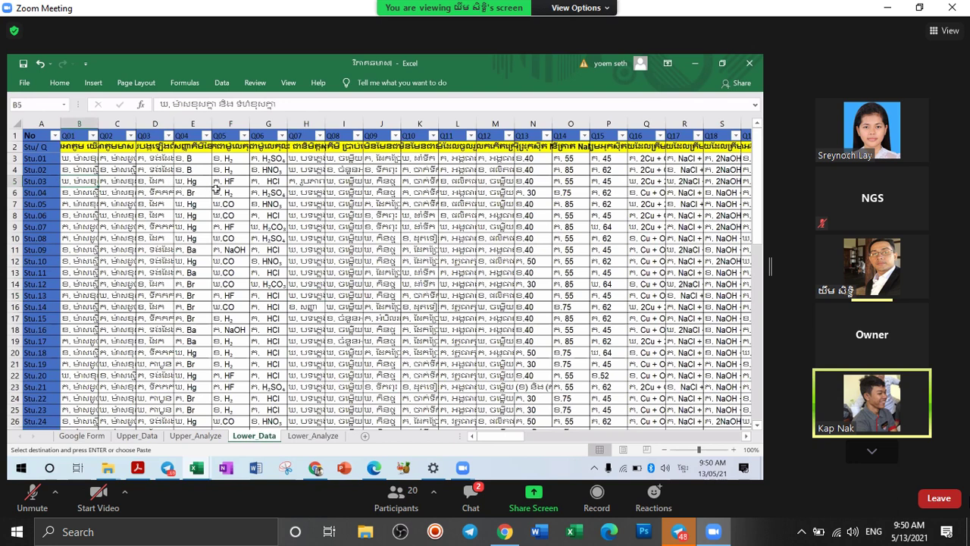
key("Right")
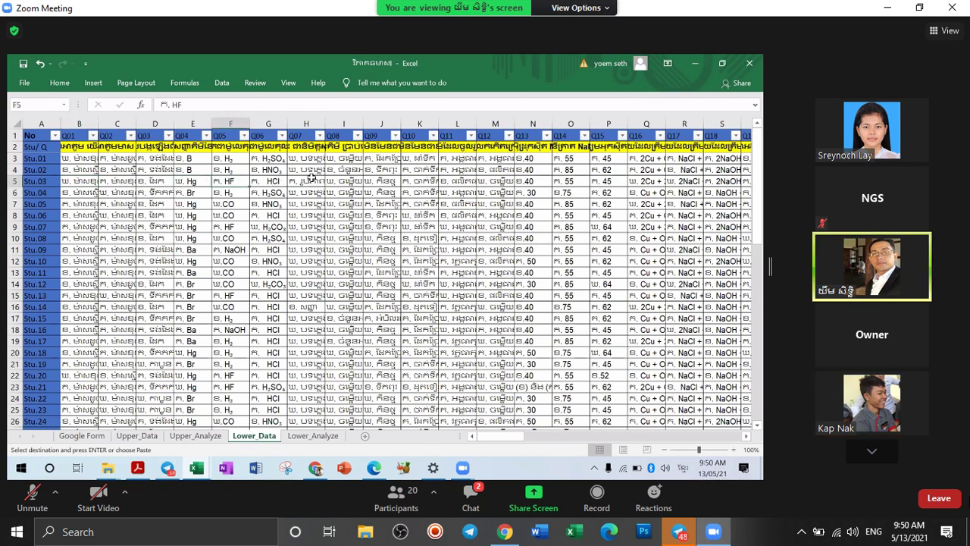
key("shift+Right")
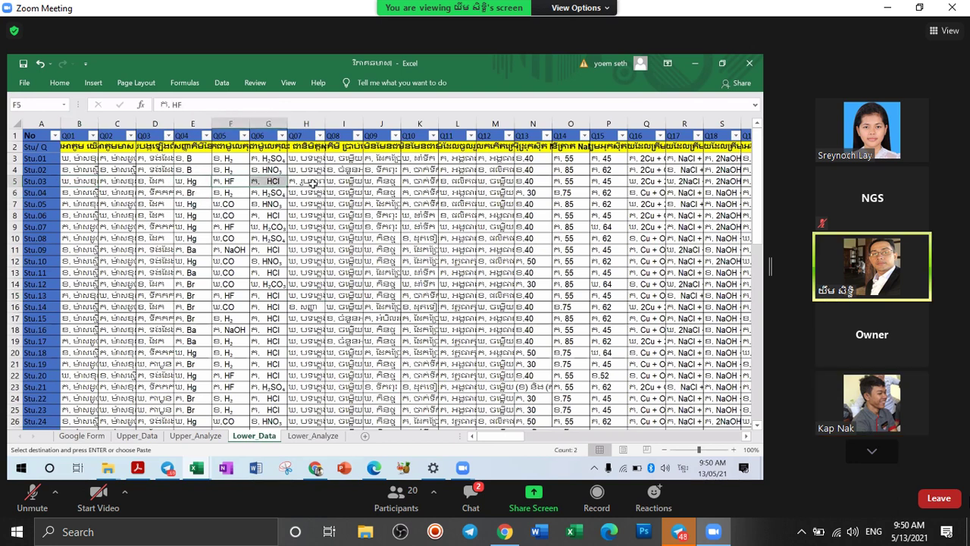
left_click(312, 183)
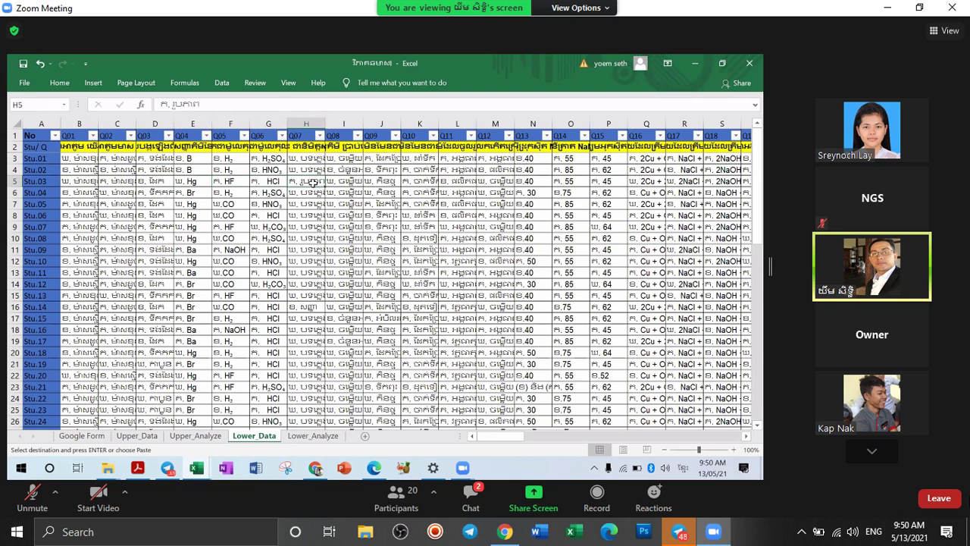
left_click(35, 184)
left_click(311, 181)
Step: Copy the Q07 answer "ក. រូបភាព" of Stu.25 and paste it over the Q07 answer of Stu.03 in Lower_Data
scroll(310, 358, "down", 2)
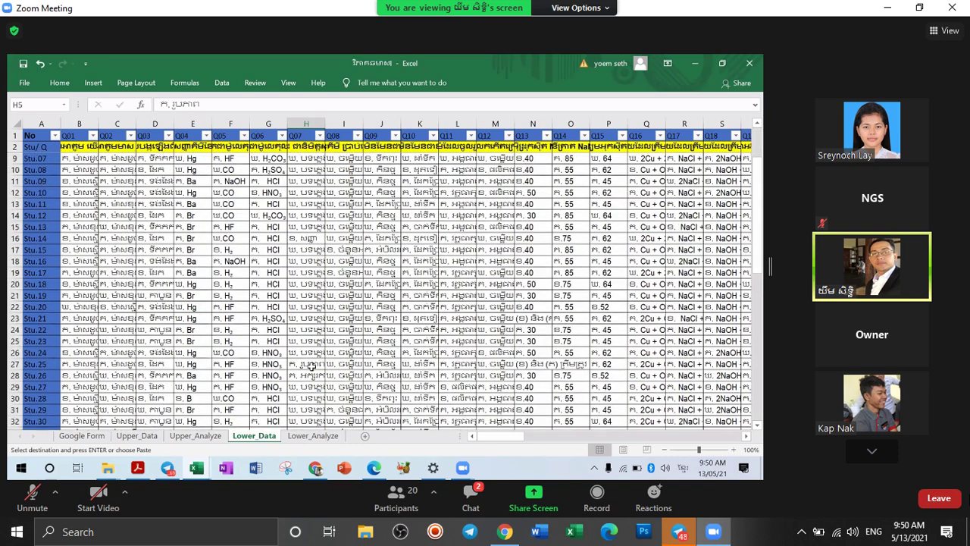
left_click(311, 365)
type("ក. រូបភាព")
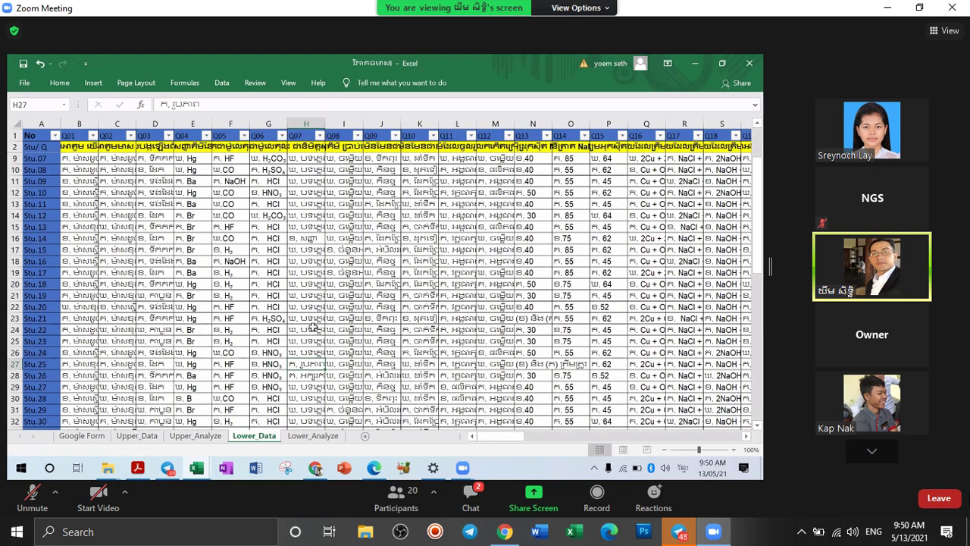
scroll(313, 329, "up", 2)
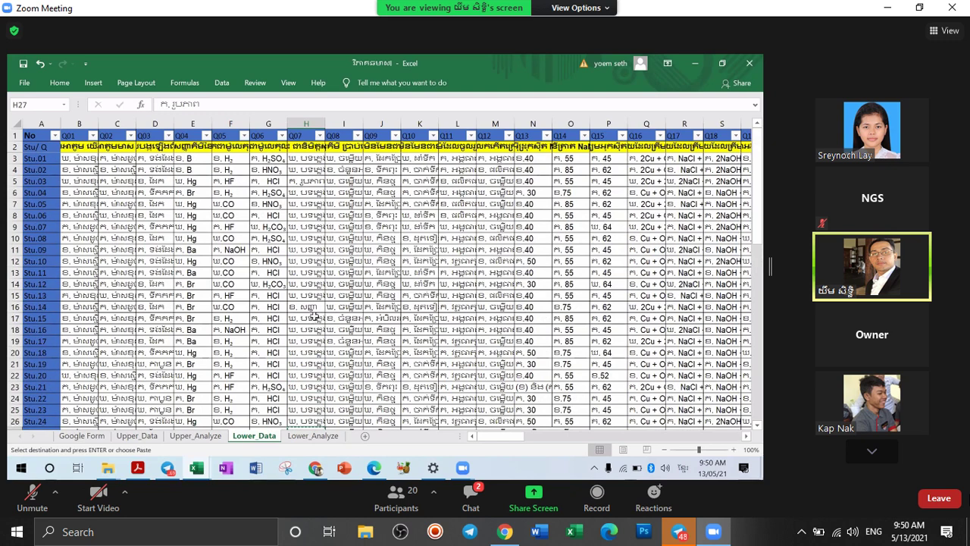
left_click(305, 184)
type("ក. រូបភាព")
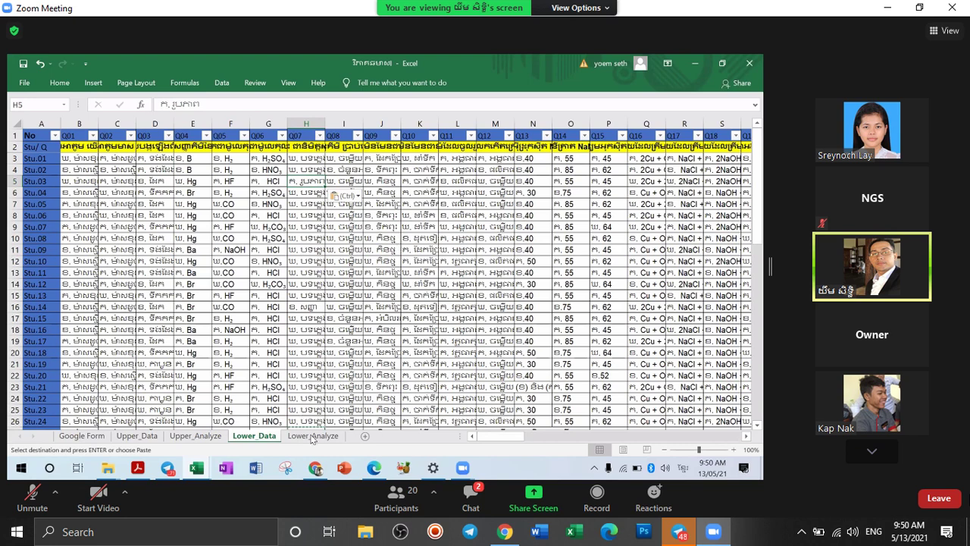
Step: Recheck the Stu.03 entry for Q07 and the Stu.07 entry for Q06 in the Lower_Analyze sheet
left_click(208, 255)
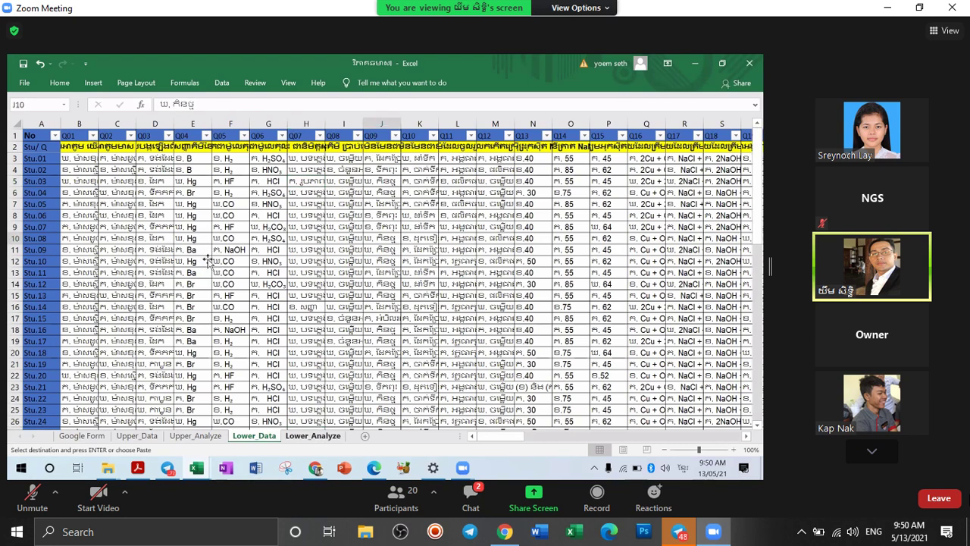
key("ctrl+Page_Down")
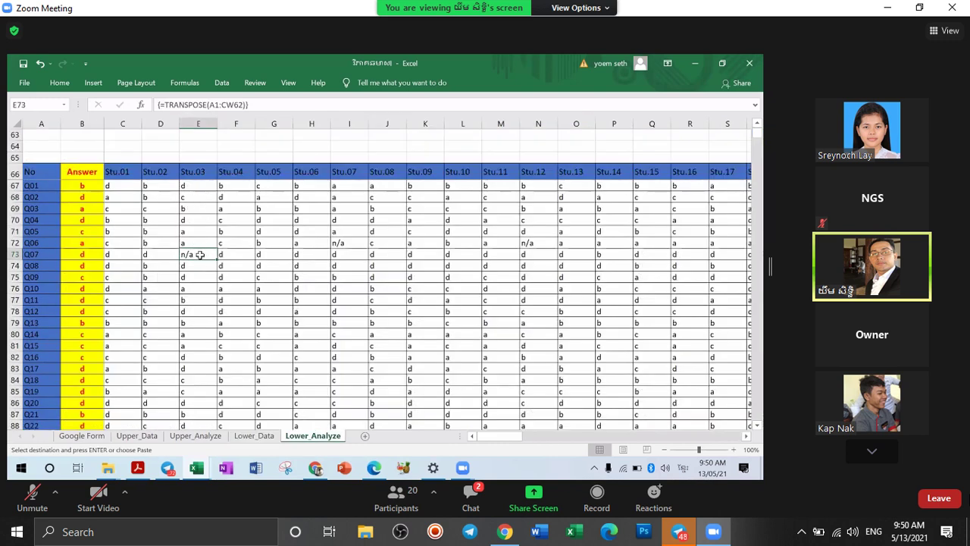
right_click(201, 259)
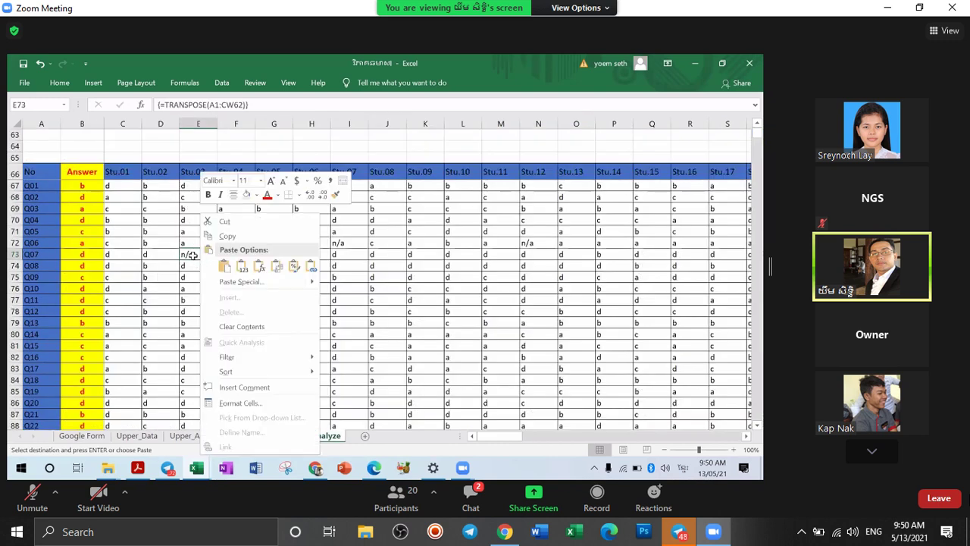
left_click(193, 255)
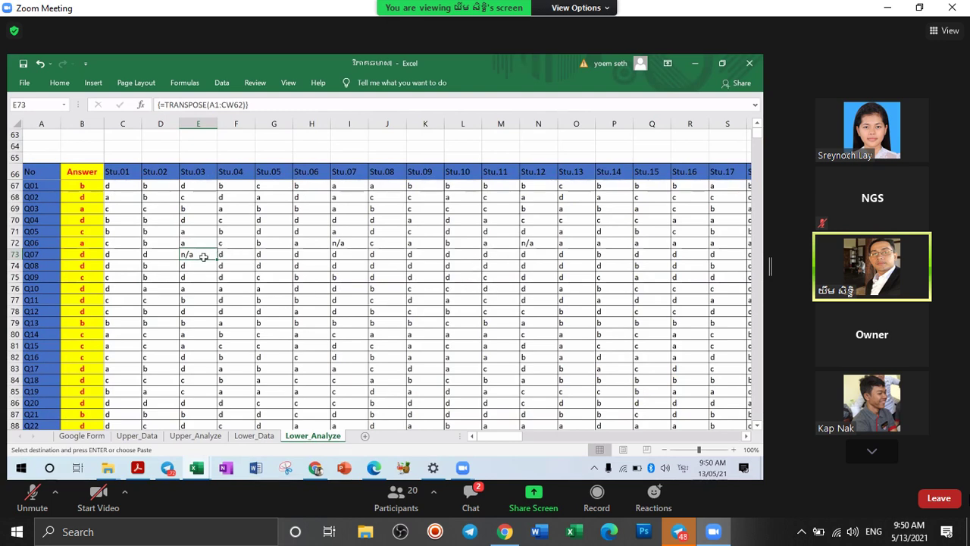
left_click(345, 244)
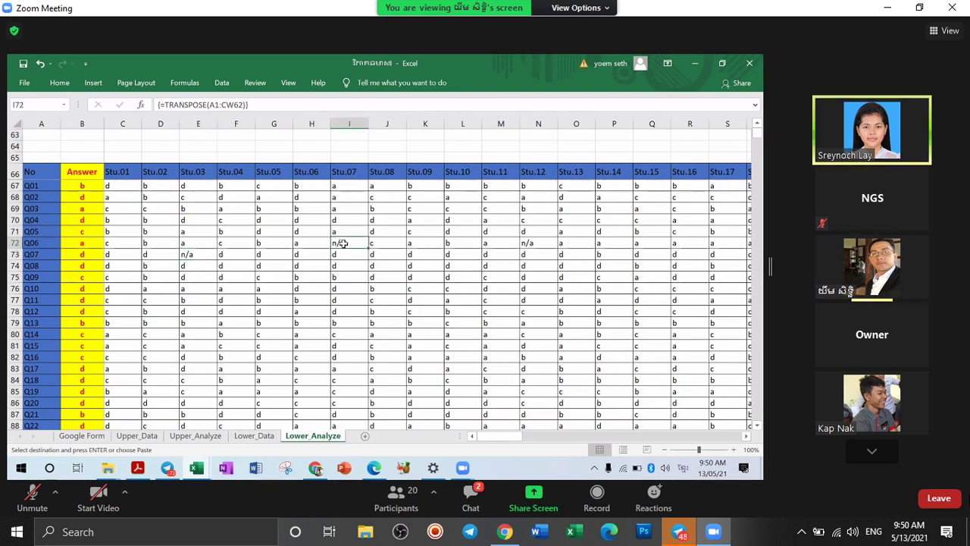
left_click(198, 257)
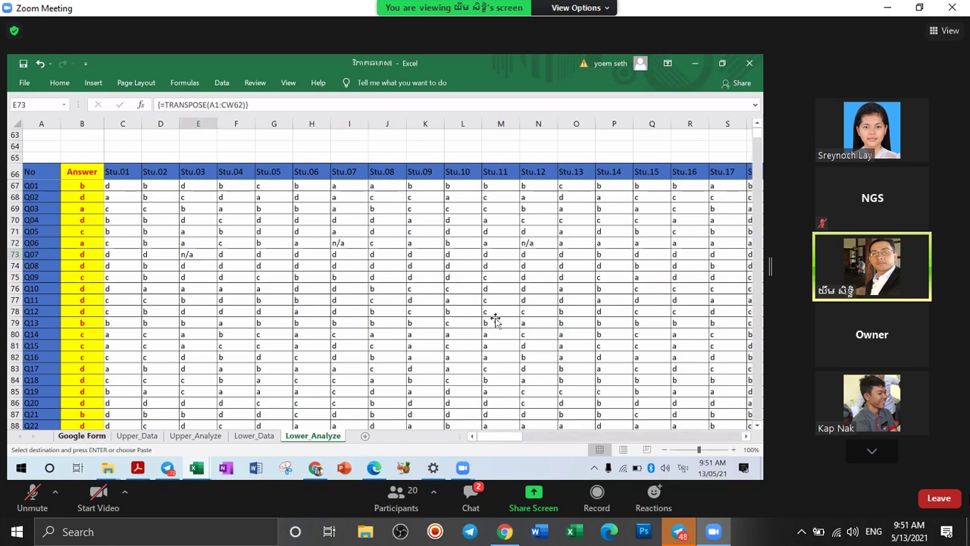
Step: Go to the Google Form sheet and locate the Q07 column with its answer and options
key("ctrl+Page_Up")
key("ctrl+Page_Up")
key("ctrl+Page_Up")
key("ctrl+Page_Up")
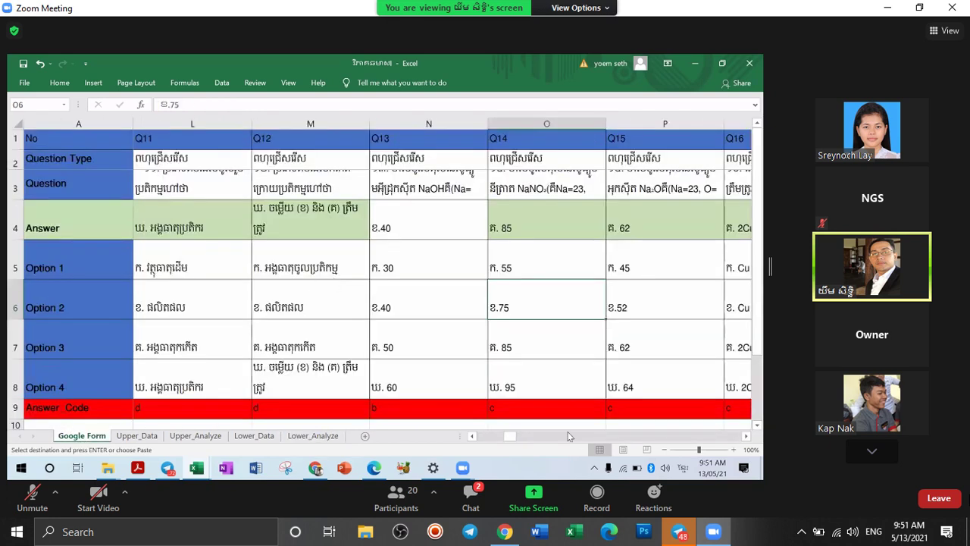
scroll(497, 443, "left", 1)
scroll(486, 442, "left", 1)
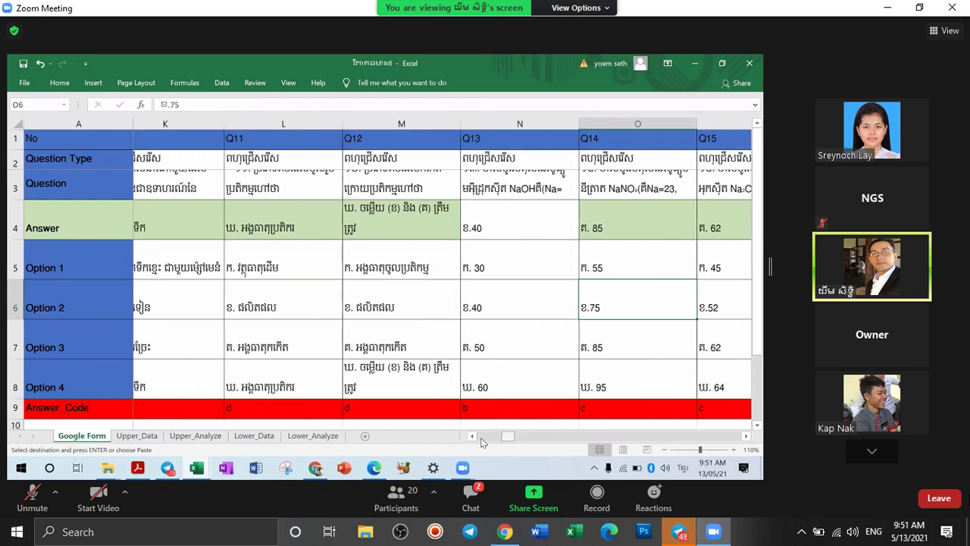
scroll(485, 280, "left", 5)
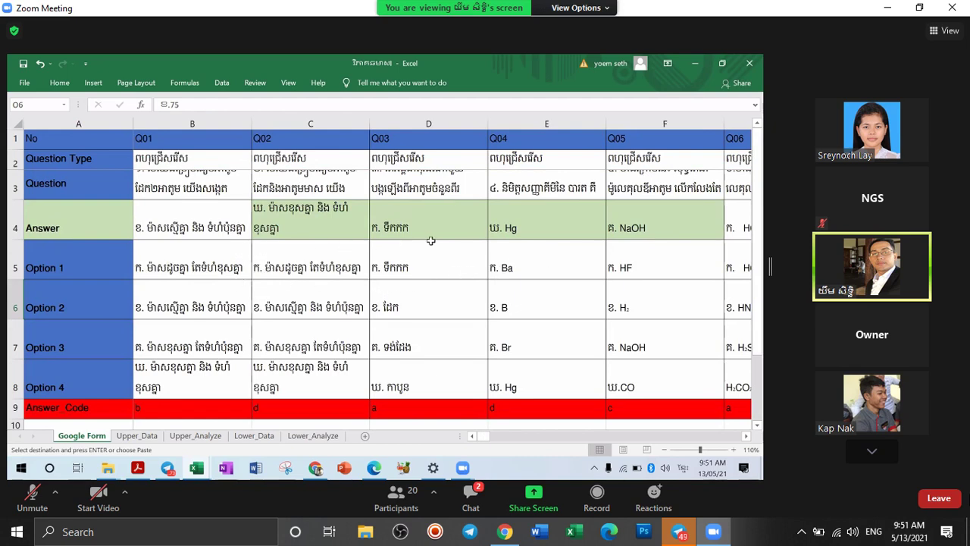
scroll(425, 264, "down", 1)
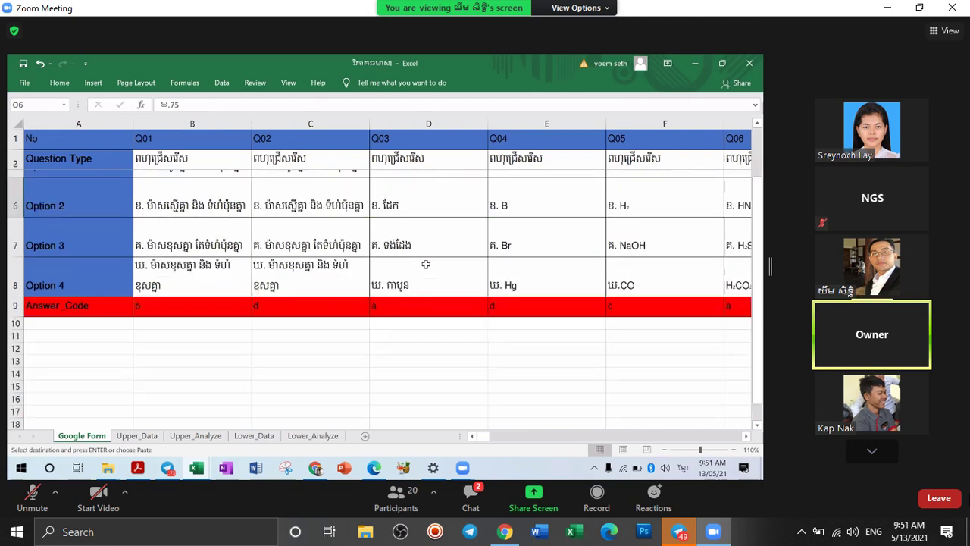
scroll(447, 261, "up", 1)
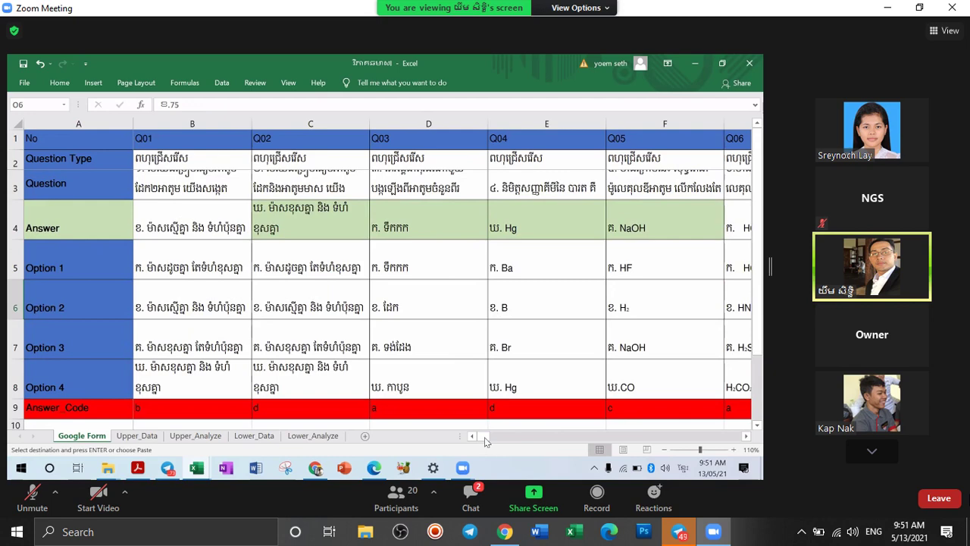
left_click_drag(485, 442, 498, 441)
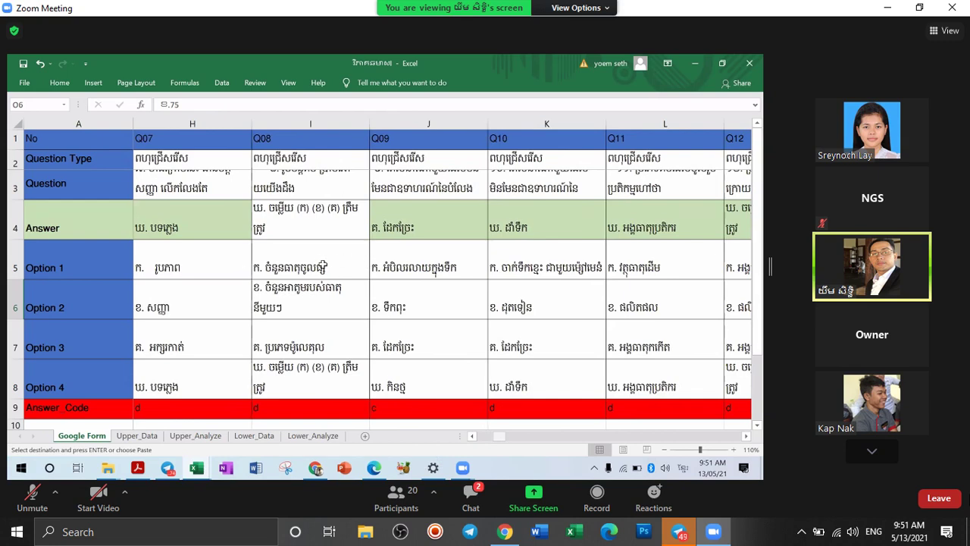
scroll(326, 238, "left", 1)
Step: Review the Q07 answer and its options in the Google Form sheet, ending on Option 1
left_click(335, 232)
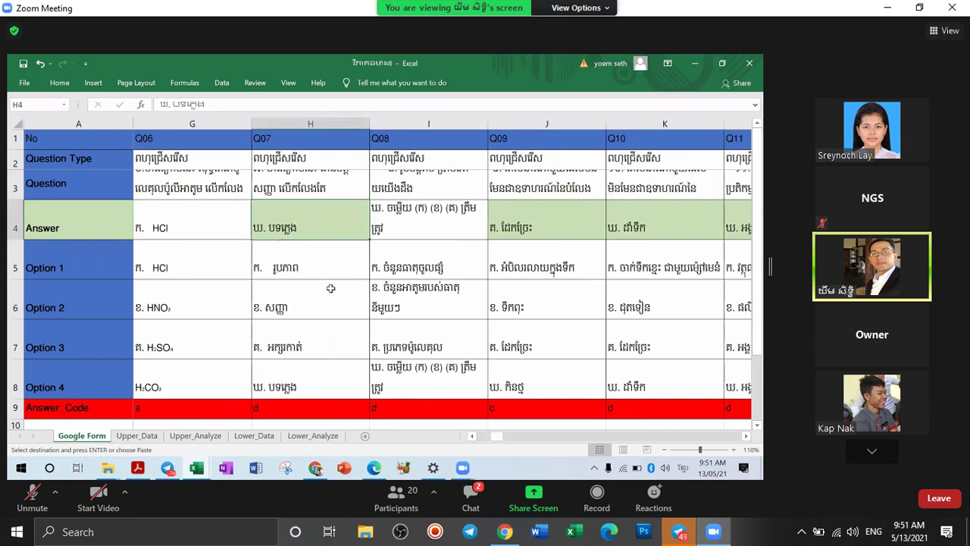
key("Down")
key("Down")
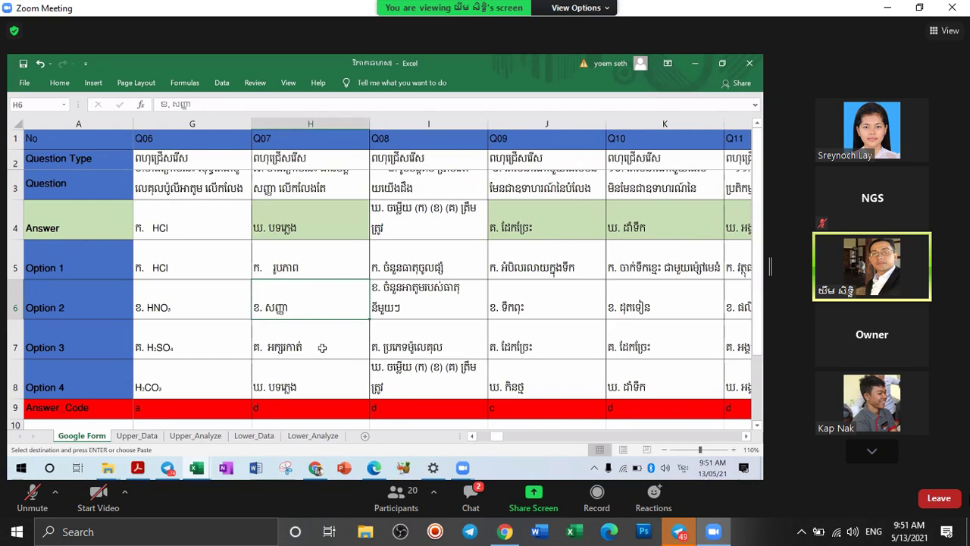
key("Down")
key("Down")
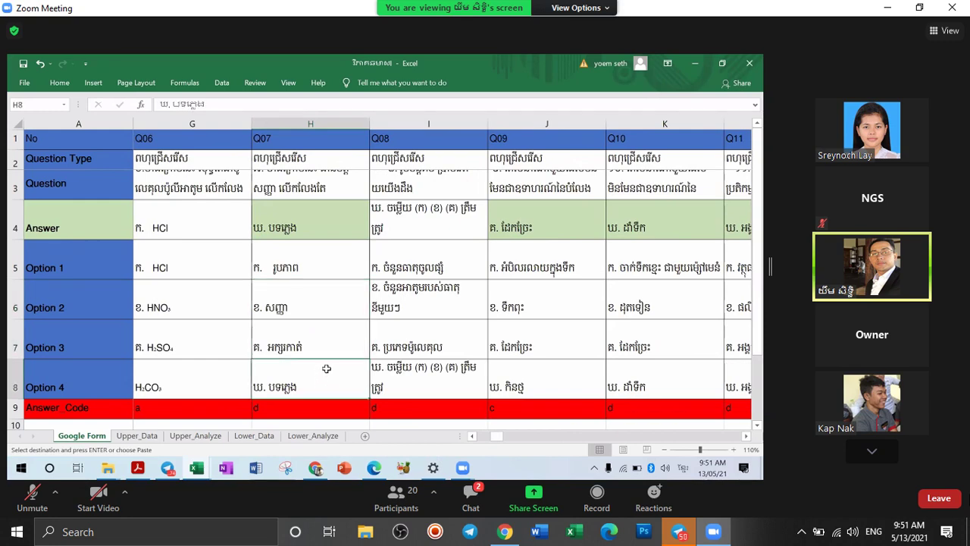
left_click(304, 271)
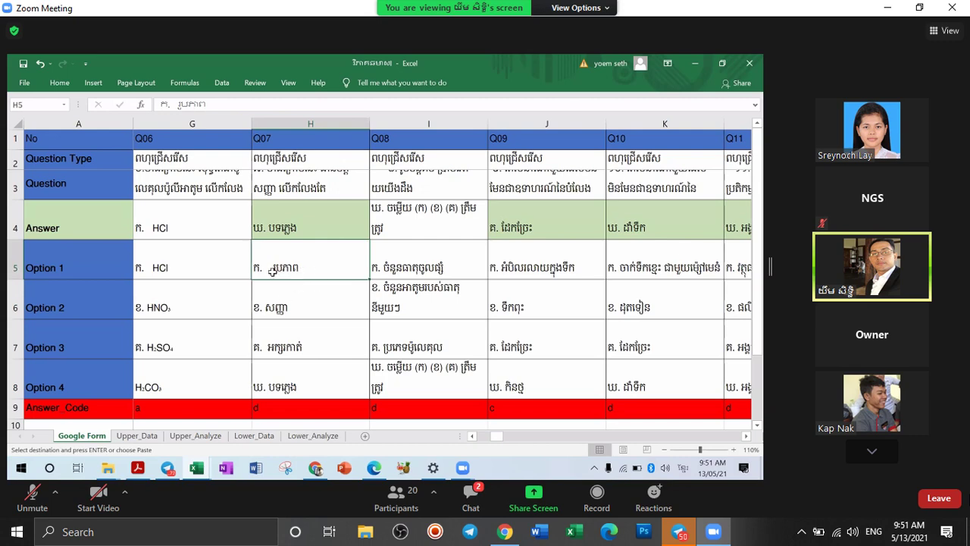
Step: Copy Option 1 of Q07 ("ក. រូបភាព") from the Google Form sheet and paste it over the Q07 answer of Stu.03 in Lower_Data
left_click(255, 436)
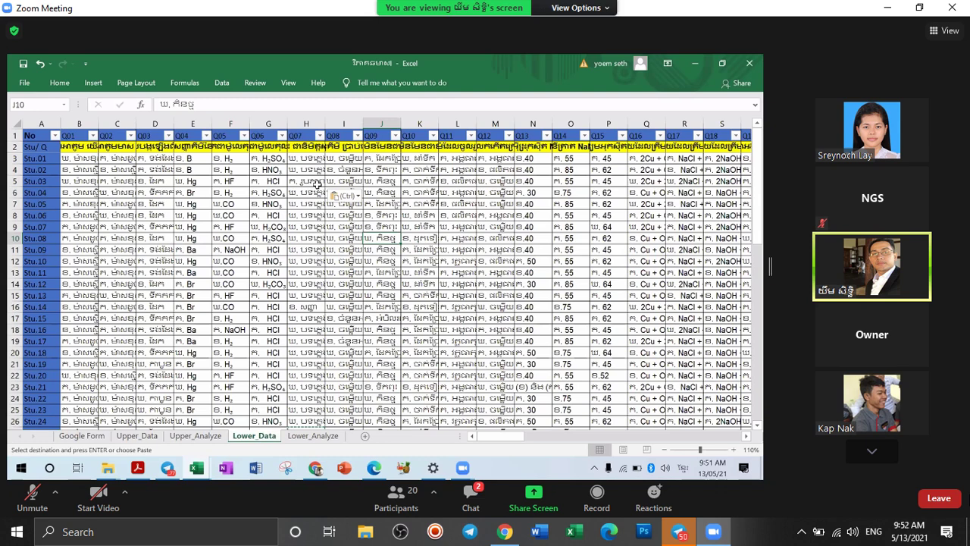
left_click(317, 184)
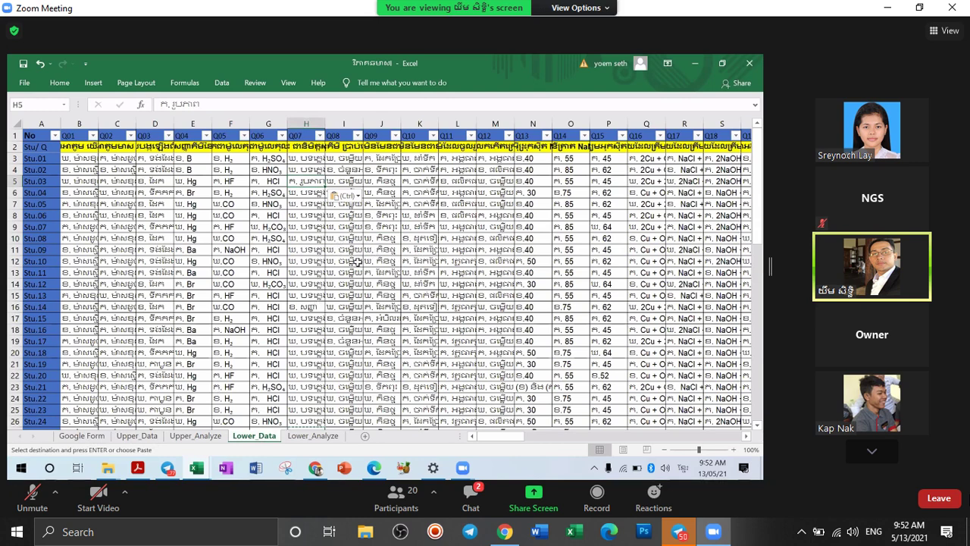
key("ctrl+Page_Up")
key("ctrl+Page_Up")
key("ctrl+Page_Up")
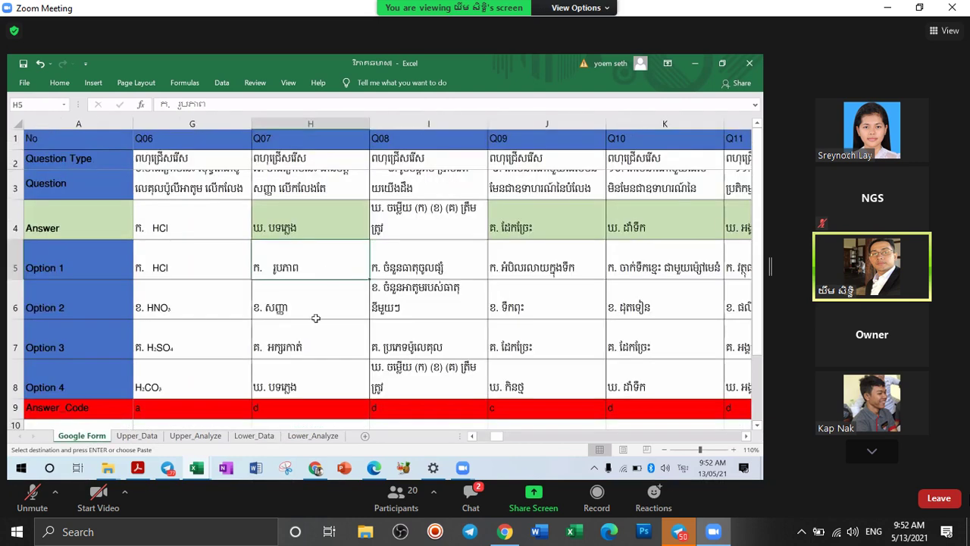
key("ctrl+c")
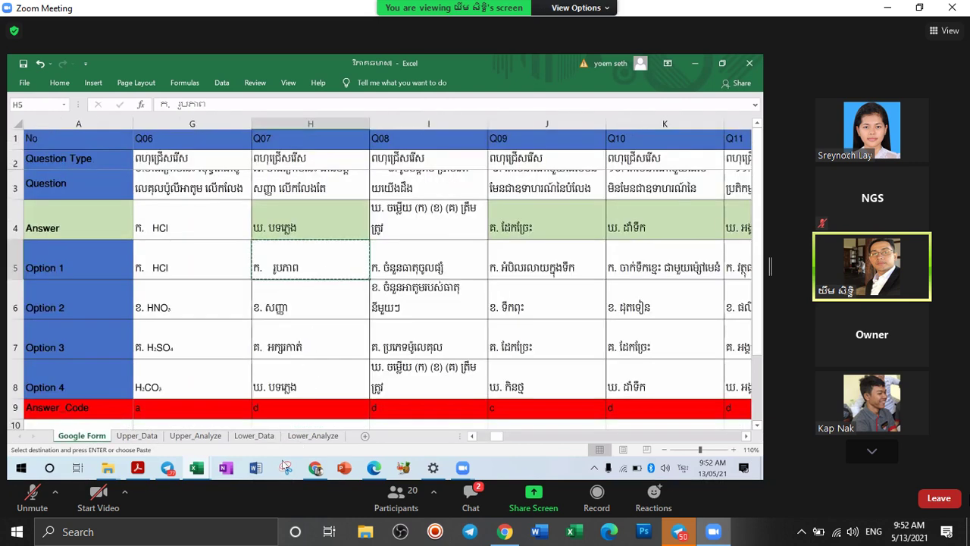
left_click(254, 436)
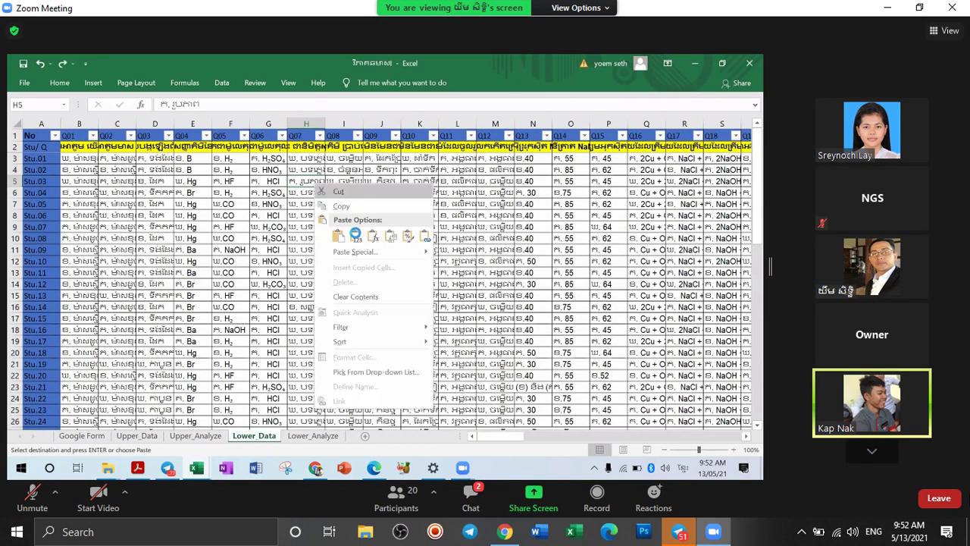
key("shift+F10")
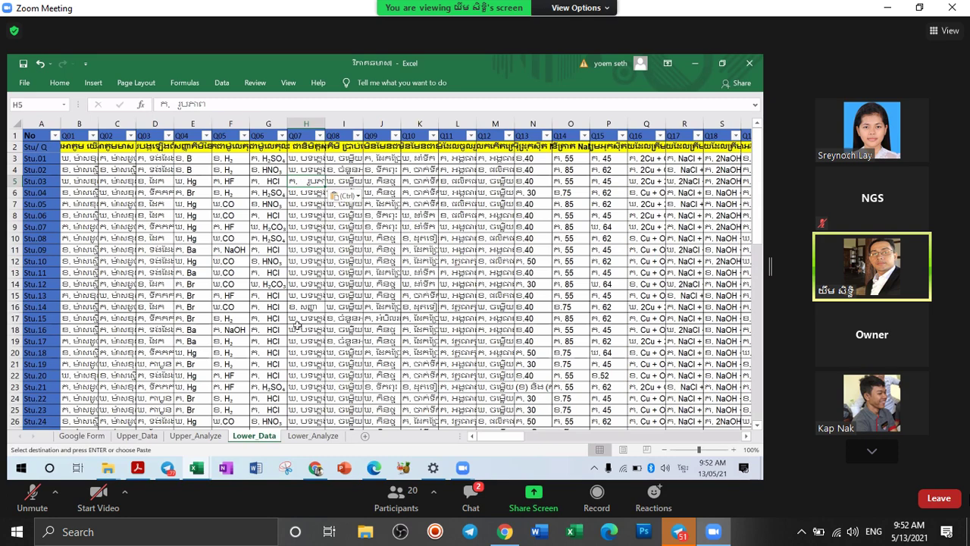
Step: Look over the Q07 answers in Lower_Data and check the Stu.03 Q07 and Stu.07 Q06 results in Lower_Analyze
scroll(313, 353, "down", 1)
scroll(315, 357, "down", 3)
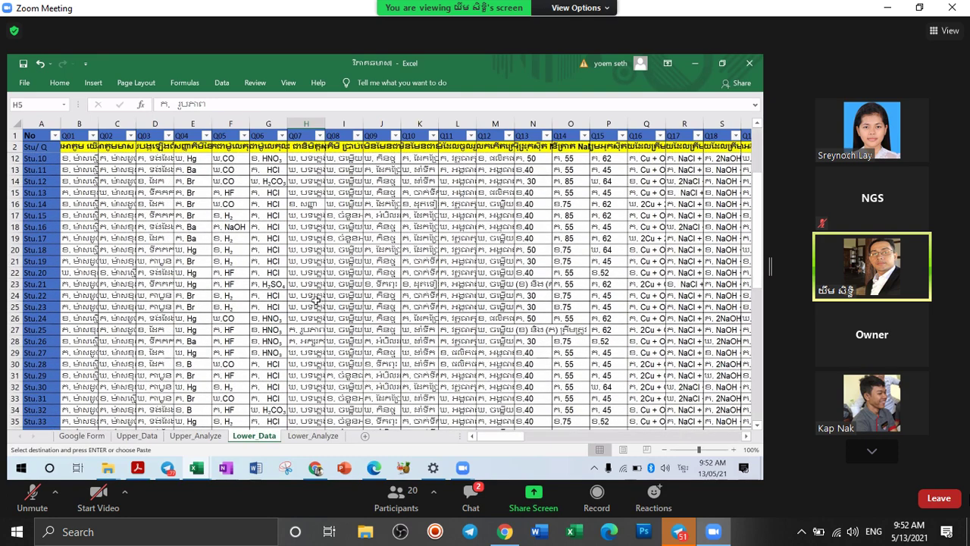
scroll(319, 303, "up", 3)
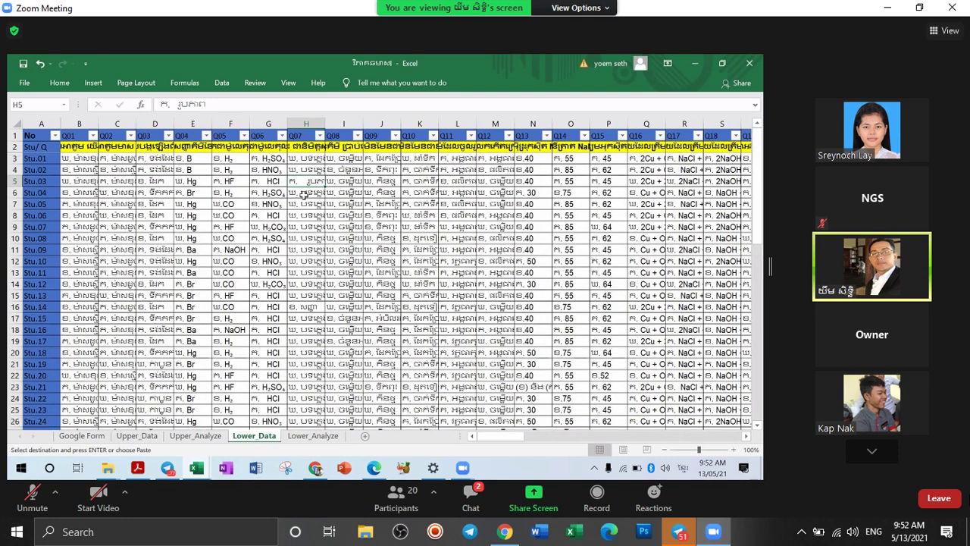
left_click(311, 433)
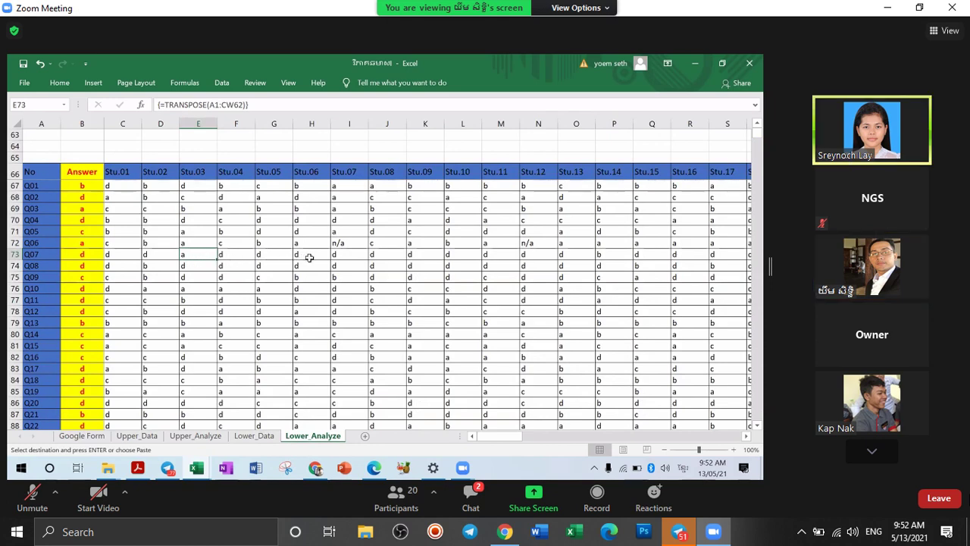
left_click(359, 230)
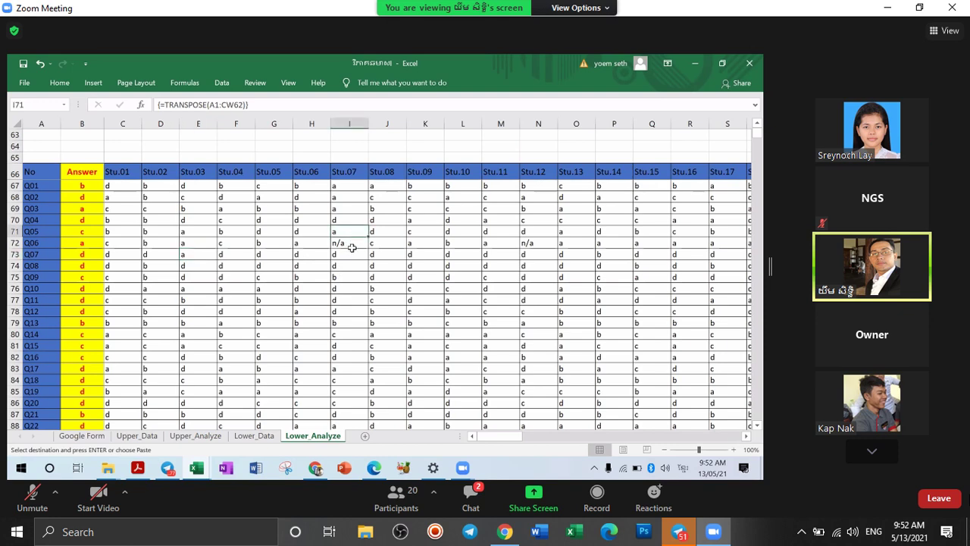
left_click(352, 247)
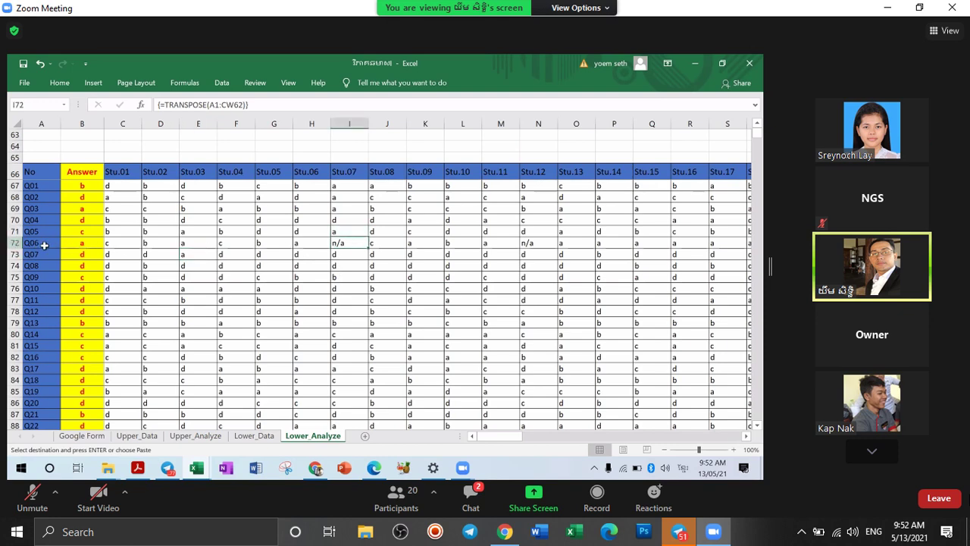
Step: Return to the Lower_Data sheet and trace the Stu.06 row across to its Q07 answer
left_click(261, 436, "ctrl")
key("ctrl+v")
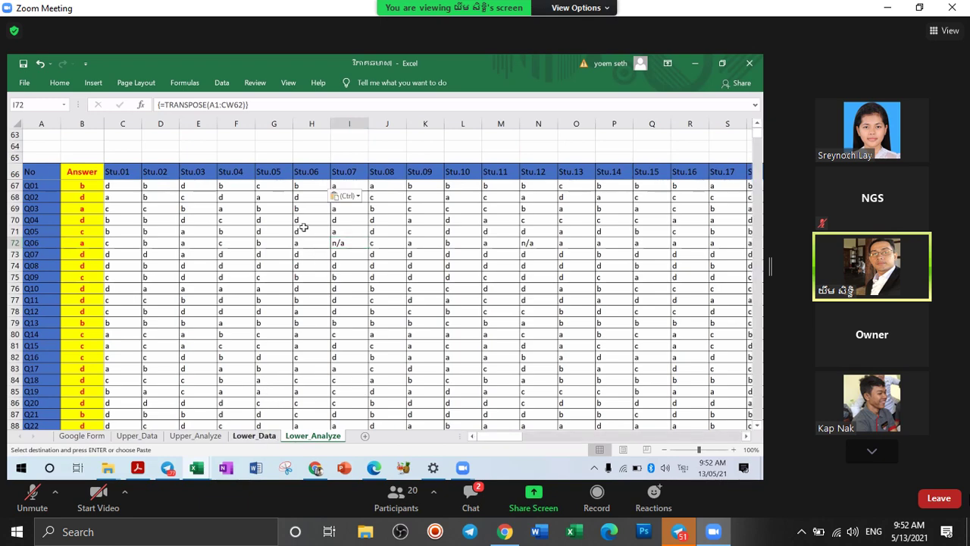
key("ctrl+Page_Up")
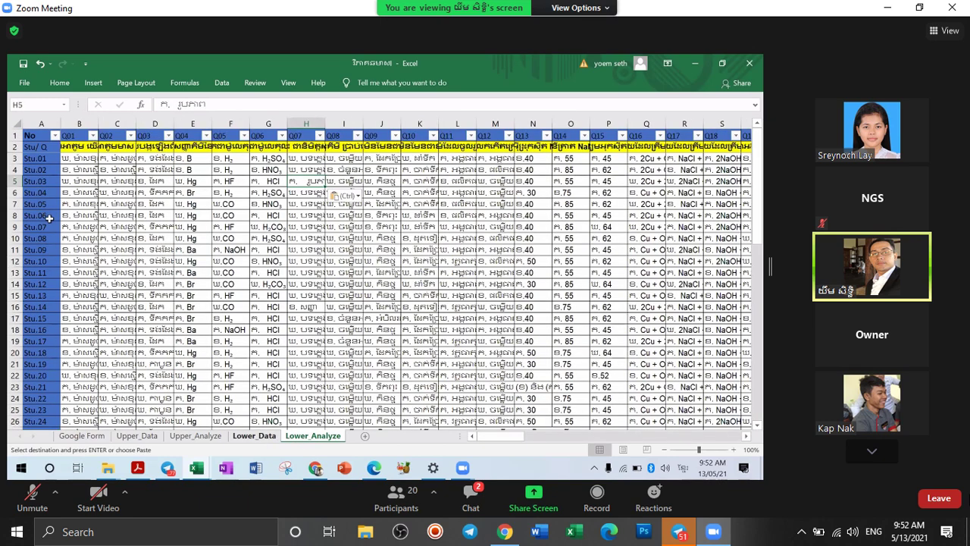
left_click(347, 218)
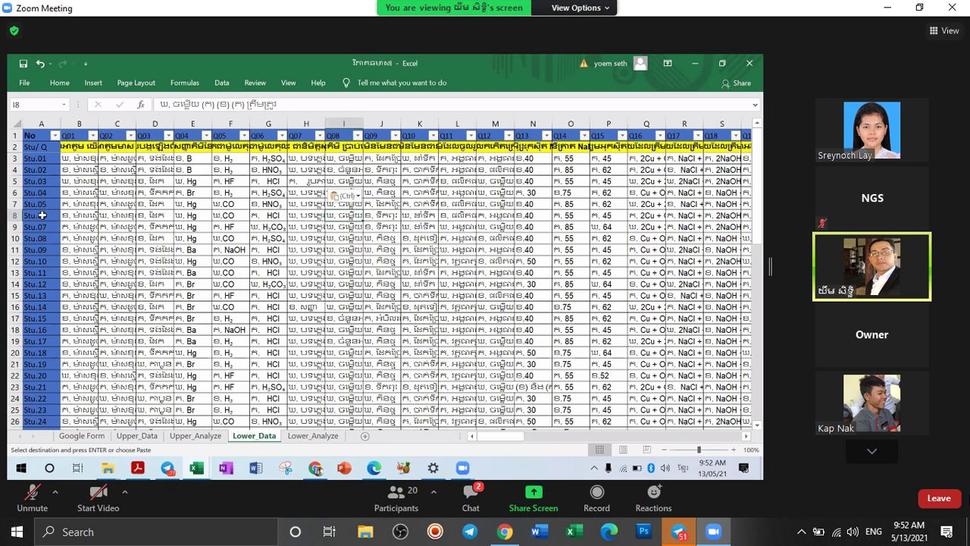
key("Left")
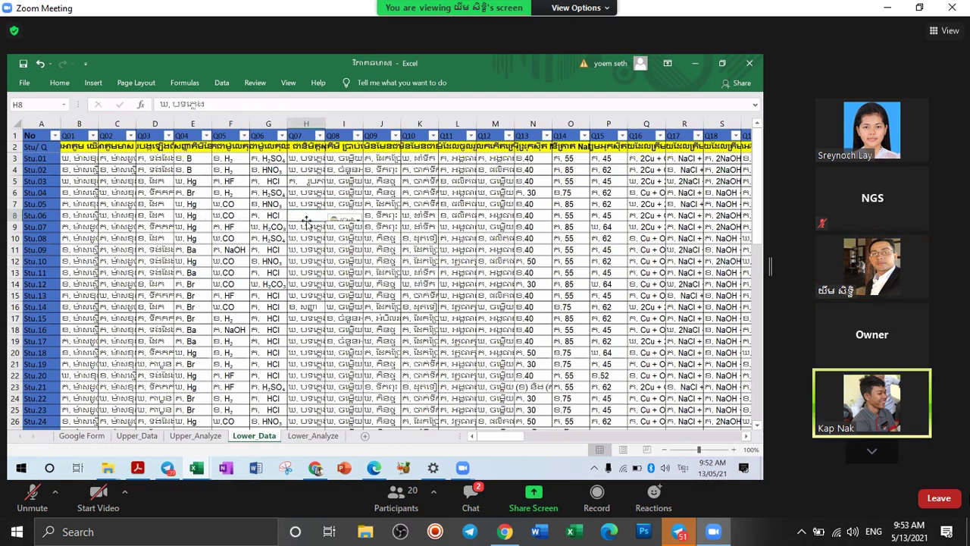
key("Home")
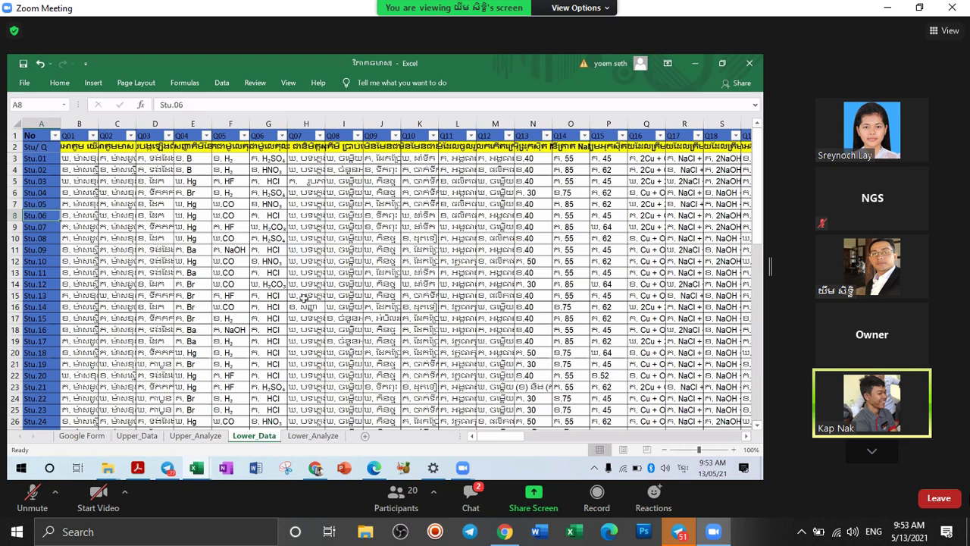
key("Right")
key("Right")
key("Right")
key("Right")
key("Right")
key("Right")
key("Right")
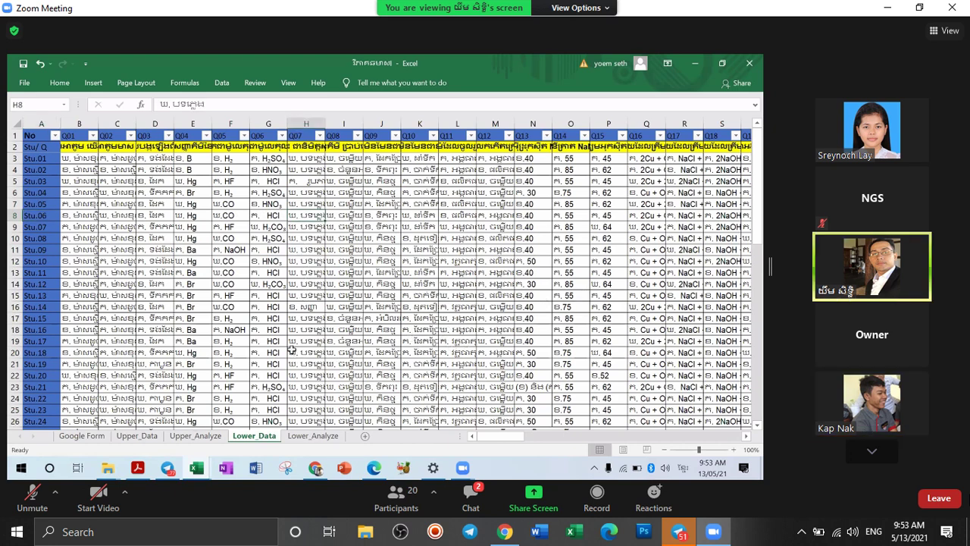
Step: Compare that Q07 answer with Options 2 to 4 of Q07 in the Google Form sheet
key("ctrl+Page_Up")
key("ctrl+Page_Up")
key("ctrl+Page_Up")
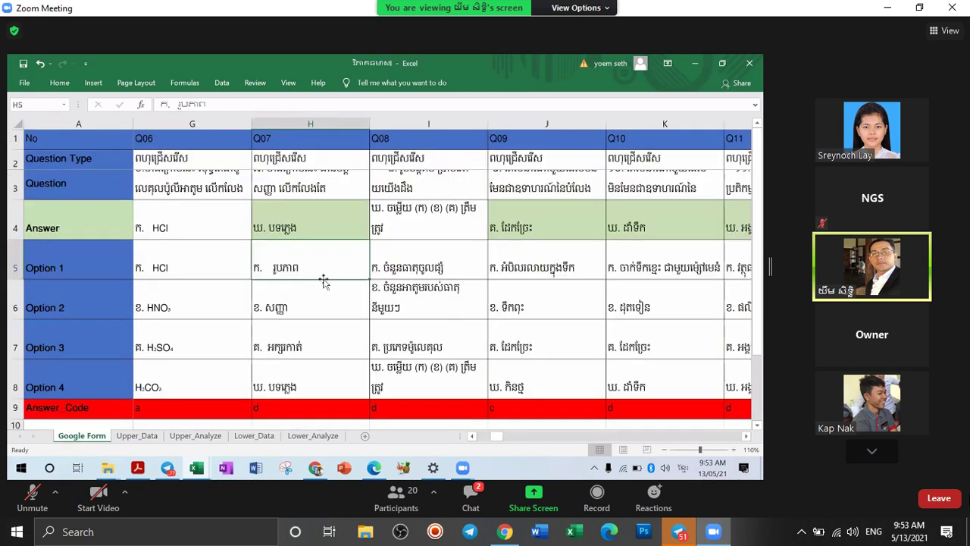
scroll(324, 281, "down", 1)
scroll(313, 347, "up", 1)
key("Down")
key("Down")
key("Down")
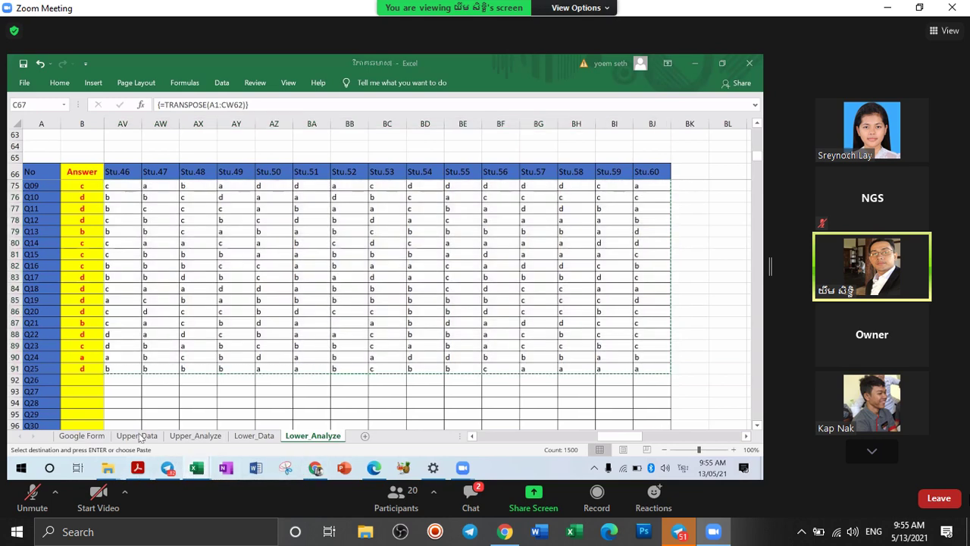
mouse_move(196, 469)
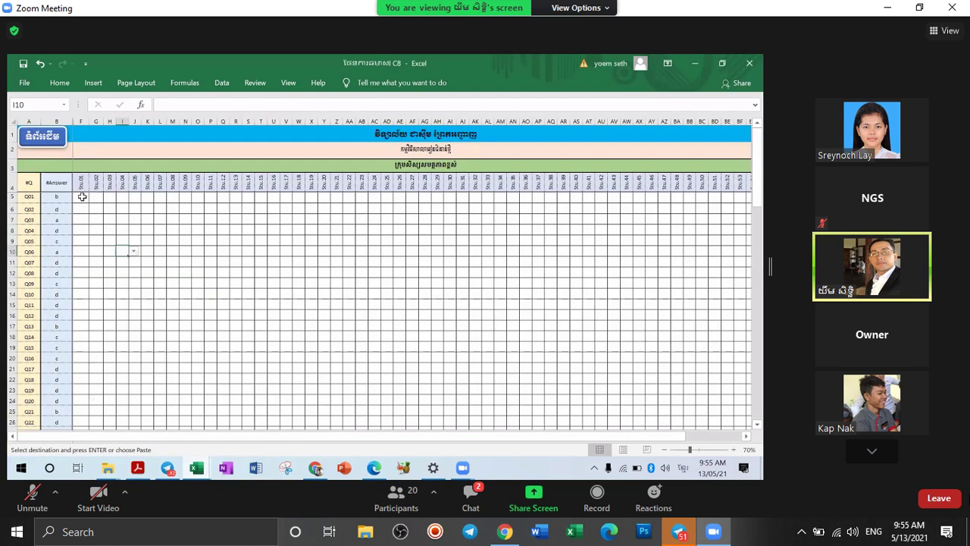
left_click(80, 198)
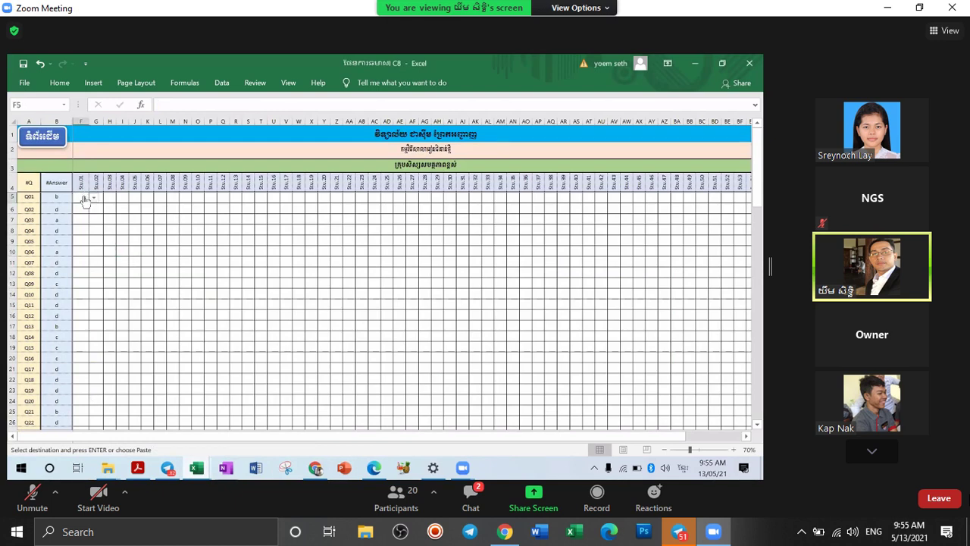
right_click(83, 196)
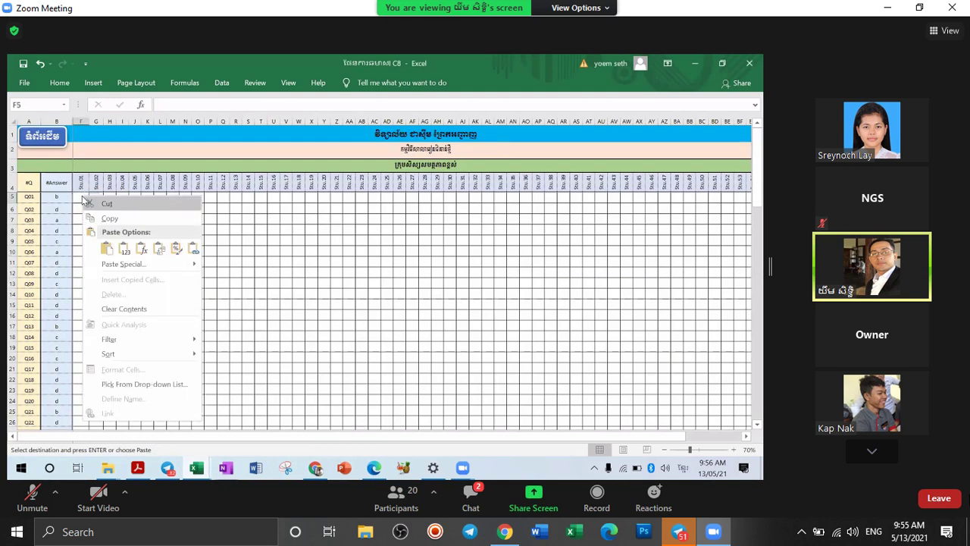
left_click(126, 253)
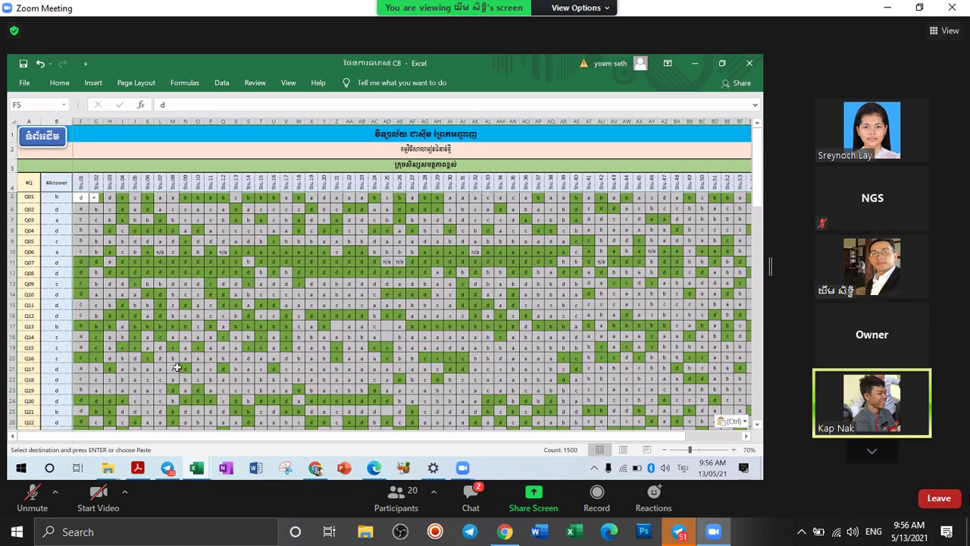
key("ctrl+a")
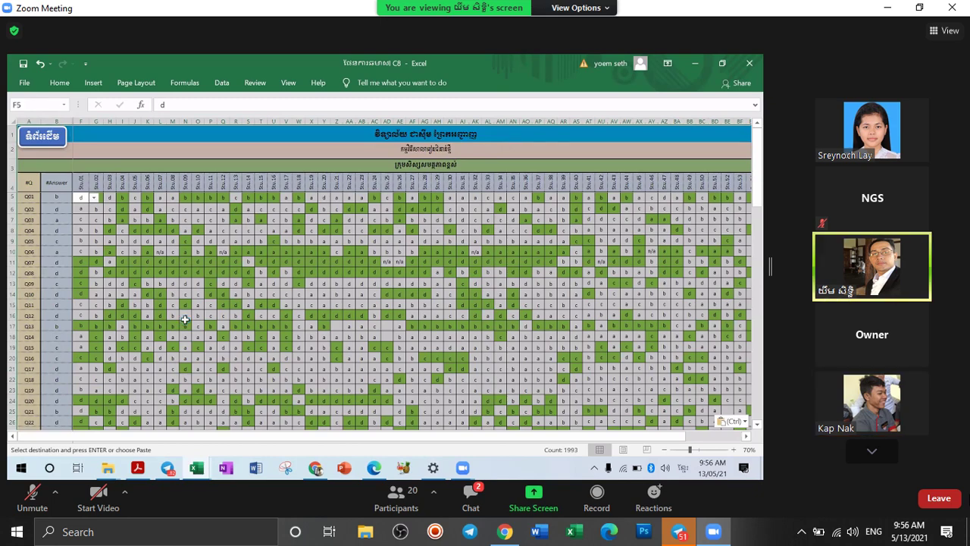
key("Delete")
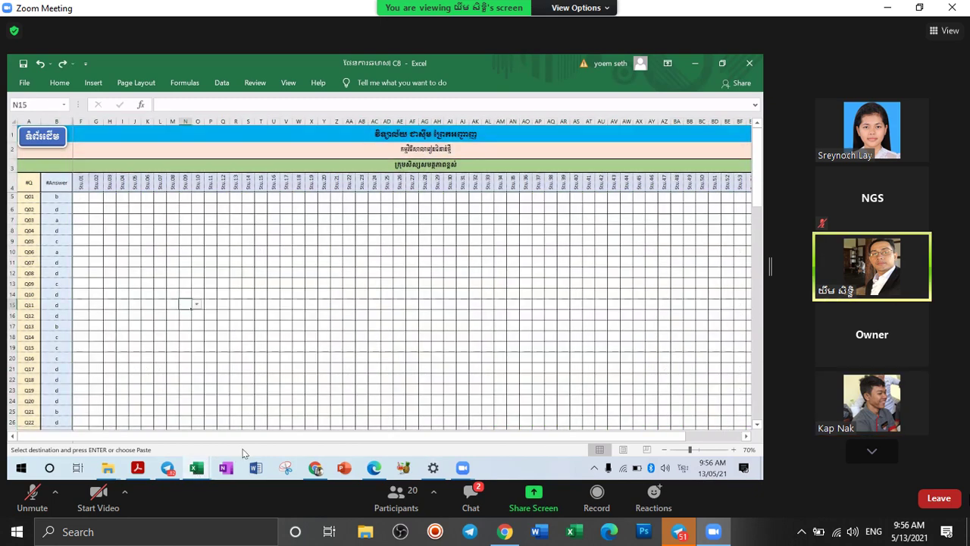
Step: In the Upper_Analyze sheet of the other workbook, copy the Q01 to Q25 answers for Stu.01 to Stu.60
left_click(196, 467)
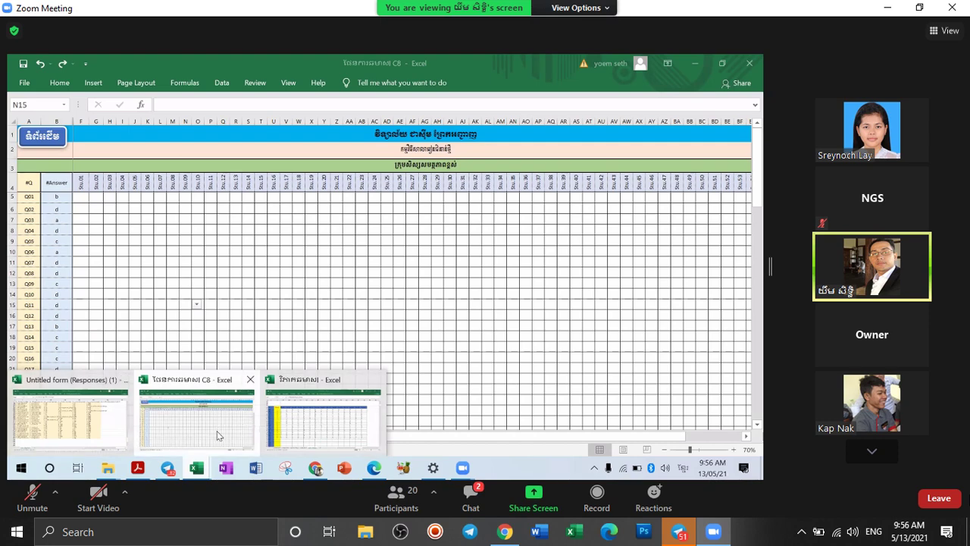
left_click(307, 438)
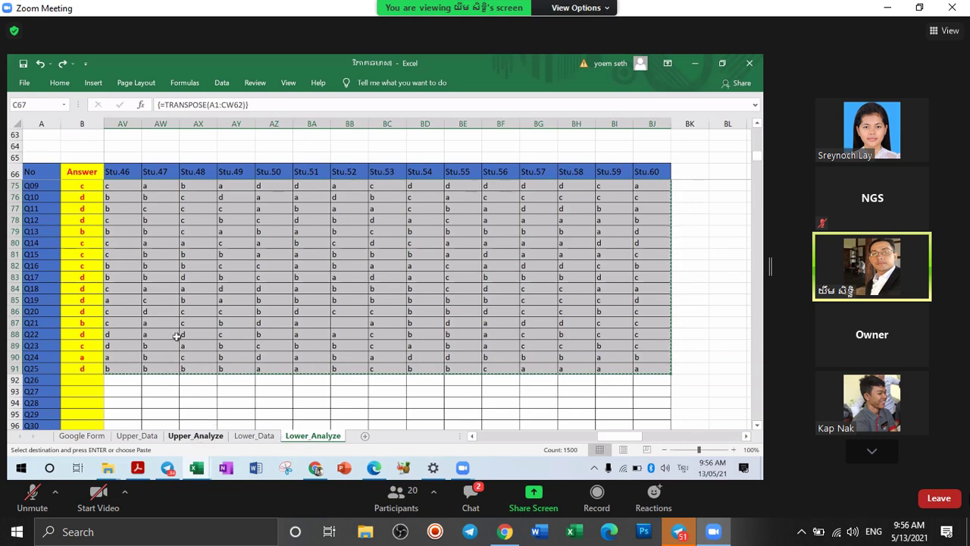
key("ctrl+Page_Up")
key("ctrl+Page_Up")
scroll(147, 268, "up", 3)
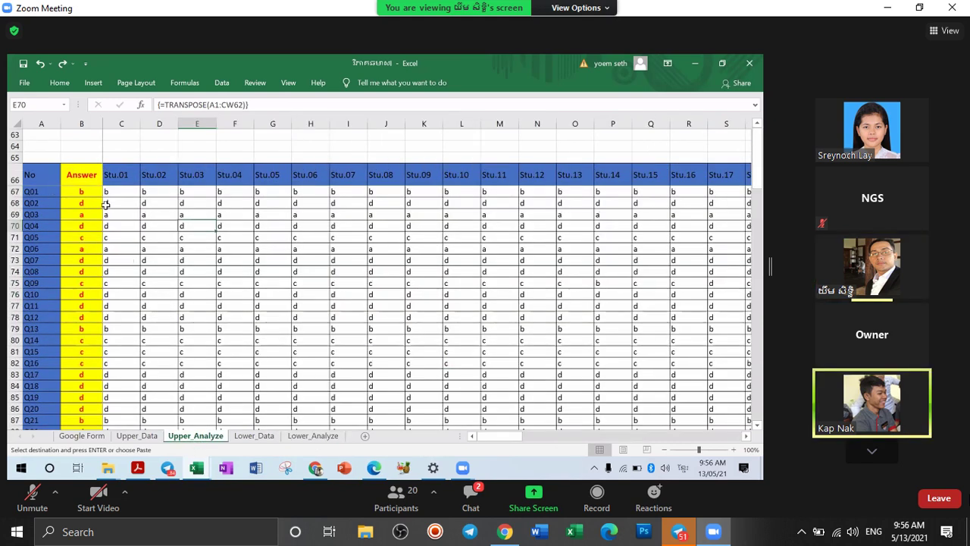
left_click(116, 194)
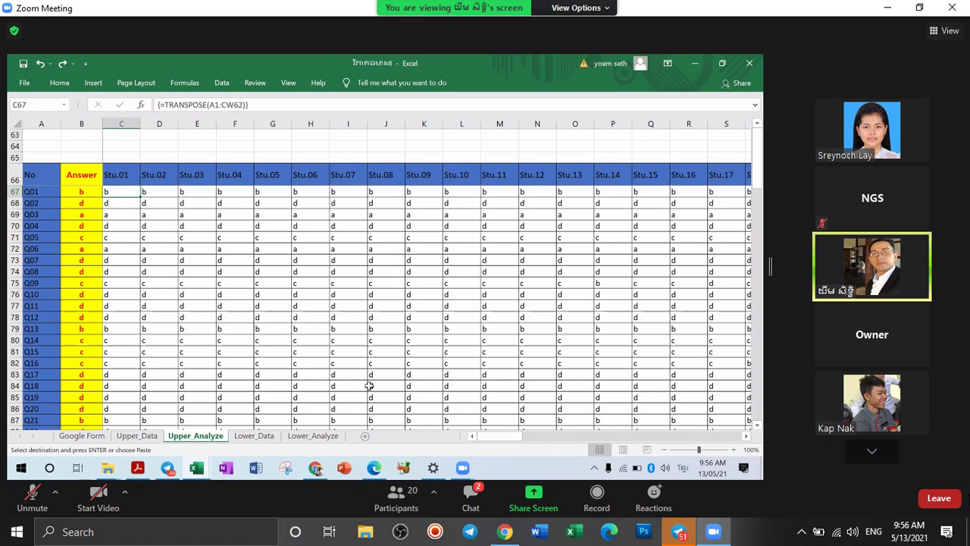
left_click_drag(758, 437, 379, 320)
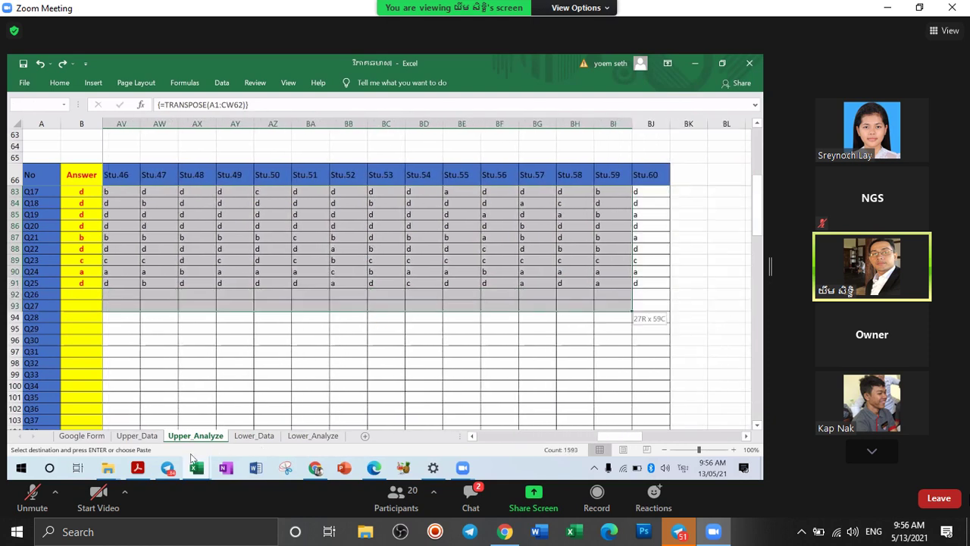
key("ctrl+z")
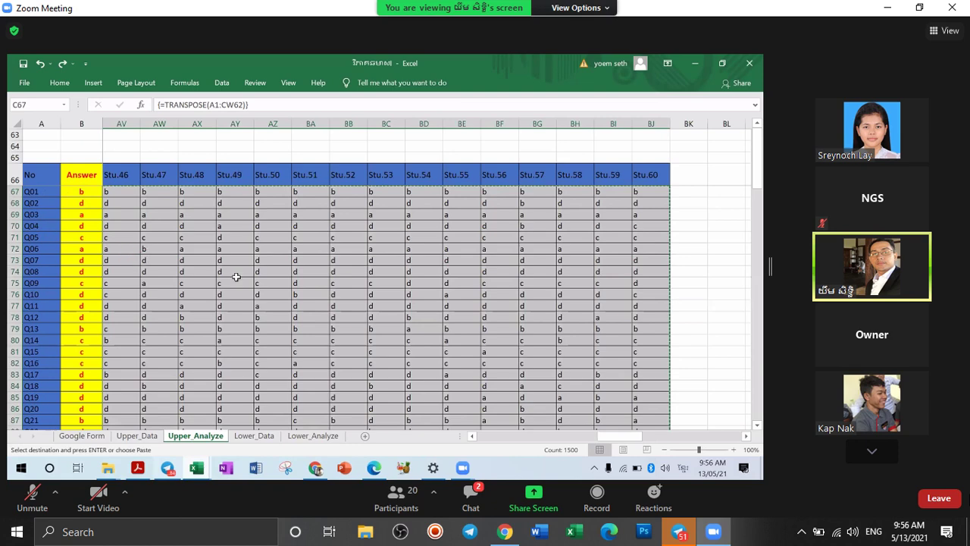
Step: Paste the copied answers as values into the upper-group sheet of the C8 workbook, starting at cell F5, and review the filled grid
key("ctrl+Tab")
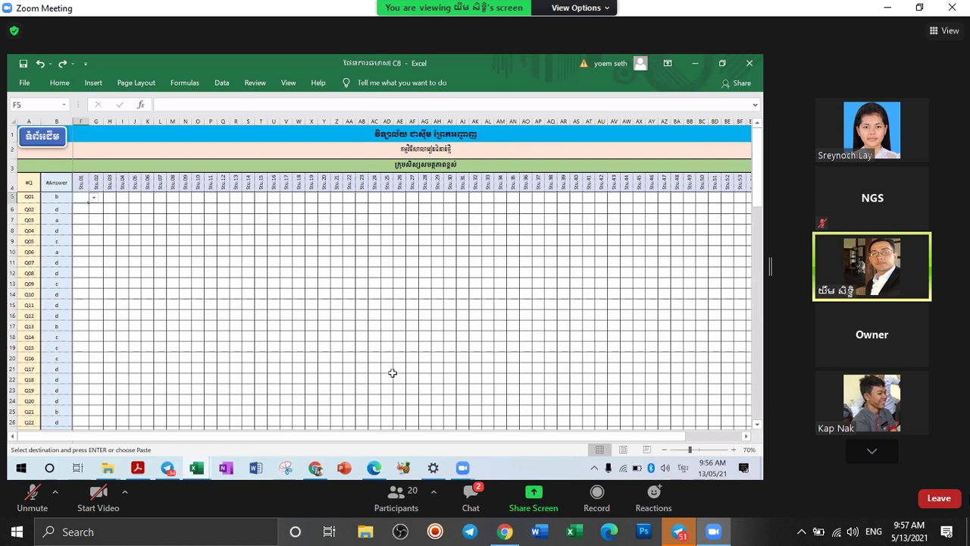
key("ctrl+v")
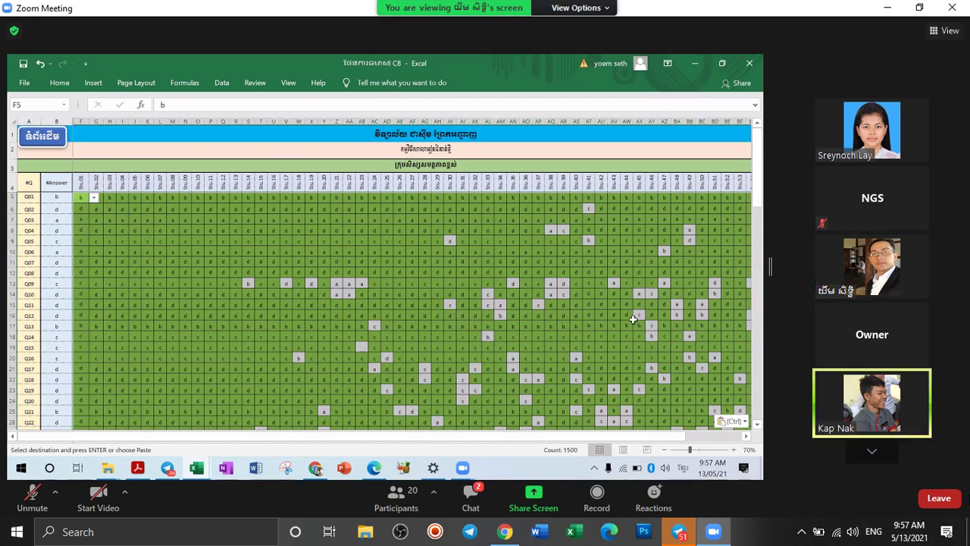
scroll(635, 318, "down", 3)
left_click(387, 389)
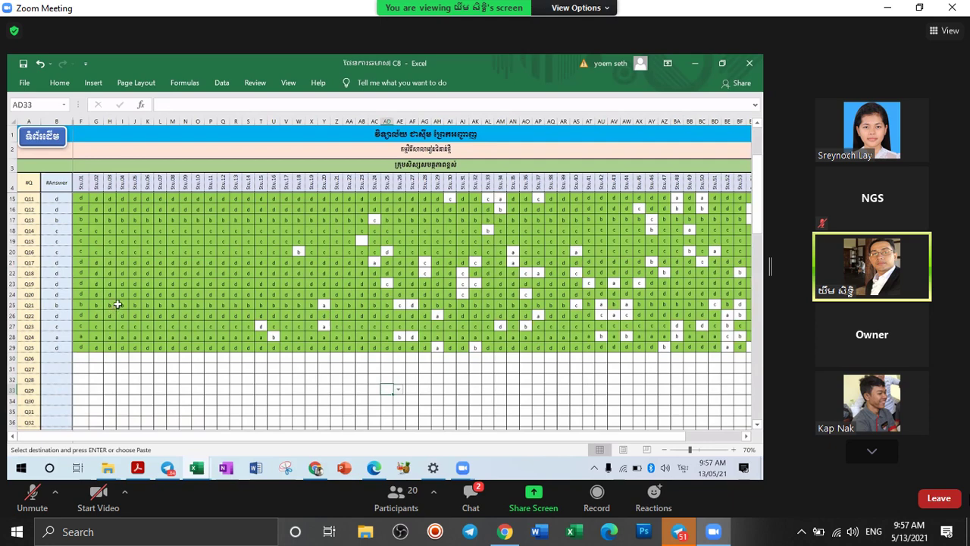
scroll(118, 304, "up", 2)
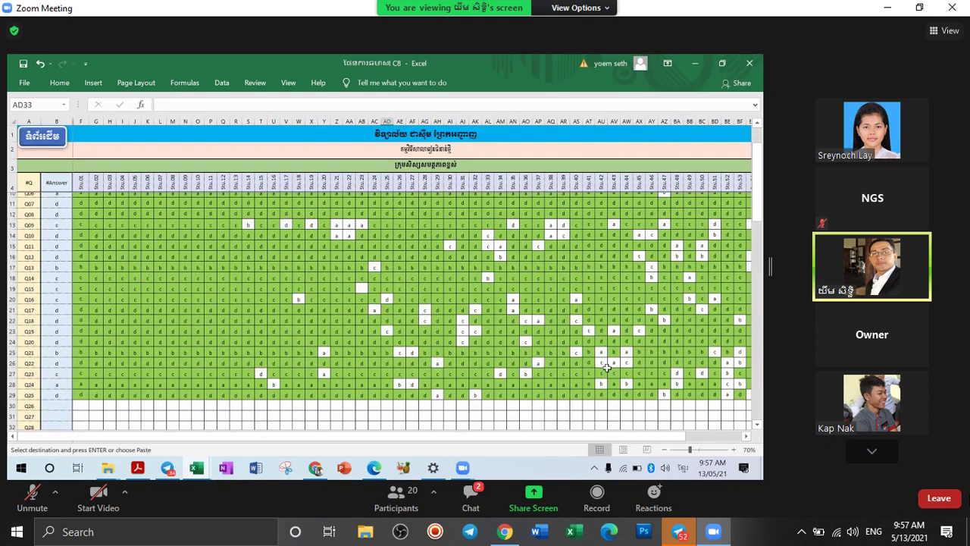
scroll(564, 329, "up", 2)
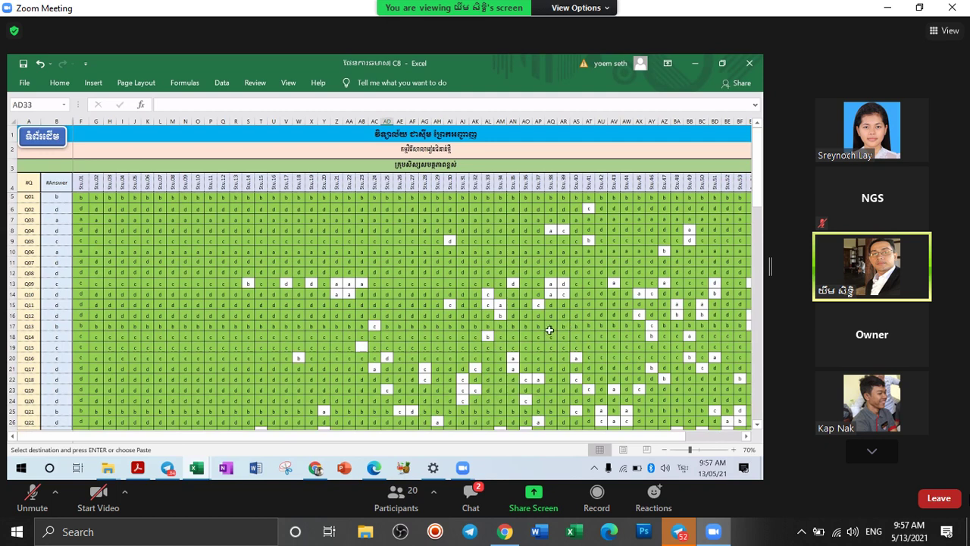
Step: Return to the C8 workbook's main menu page and open the lower-group sheet (ក្រុមសមត្ថភាពទាប) at its first question rows
left_click(53, 144)
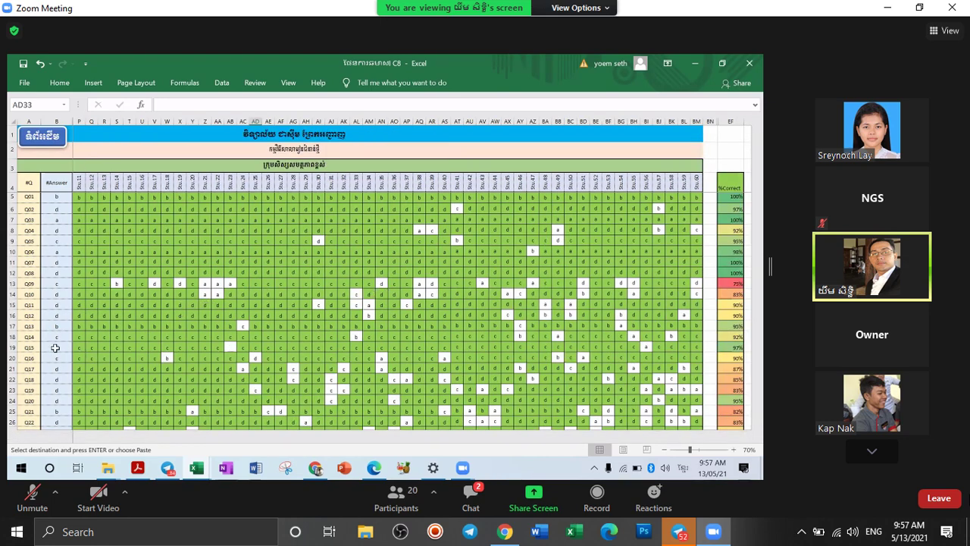
key("ctrl+Page_Up")
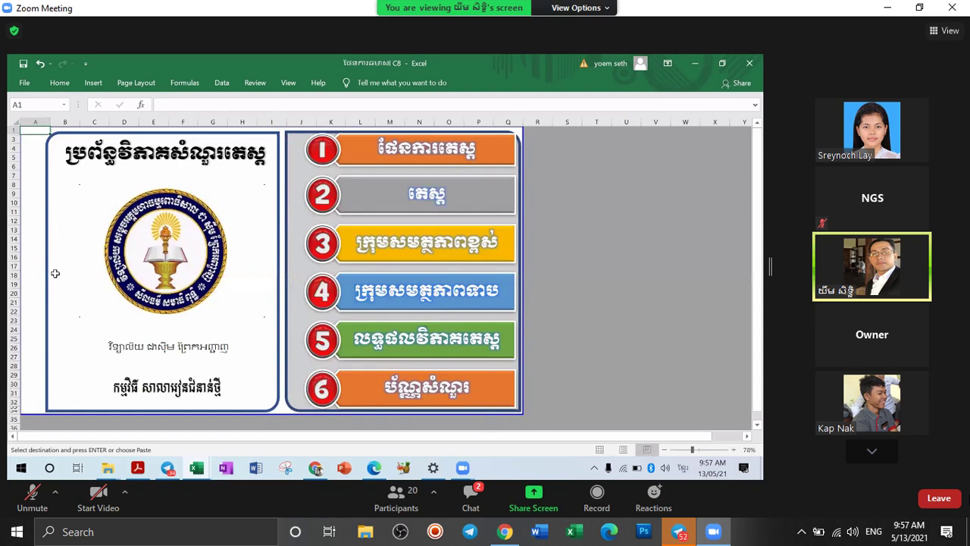
key("ctrl+Page_Down")
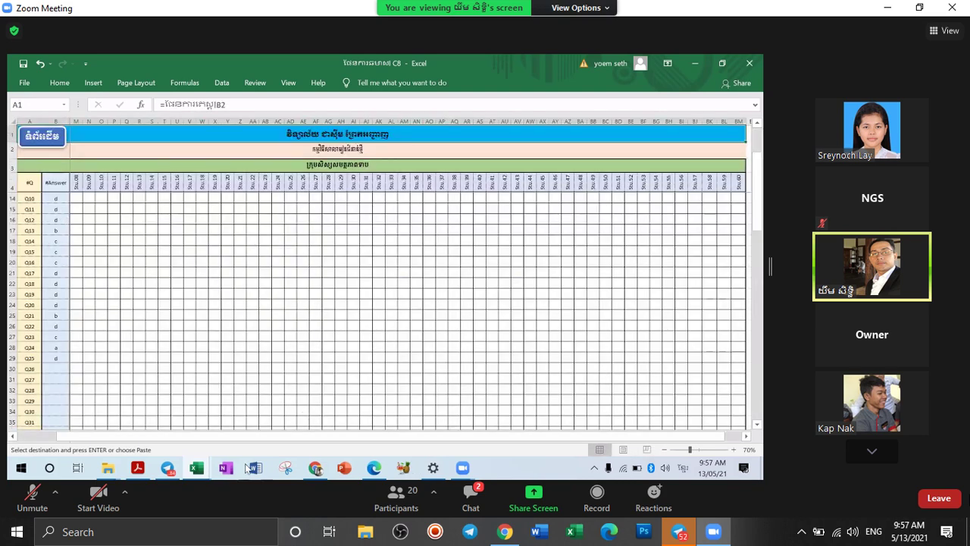
scroll(288, 455, "up", 3)
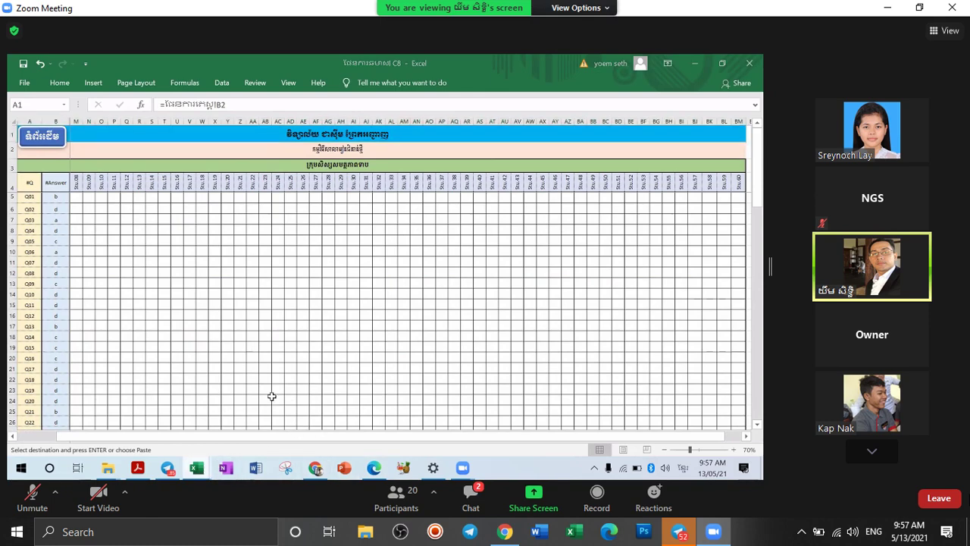
Step: In the Lower_Analyze sheet of the other workbook, copy the Q01 to Q25 answers for Stu.01 to Stu.60
mouse_move(196, 468)
left_click(309, 437)
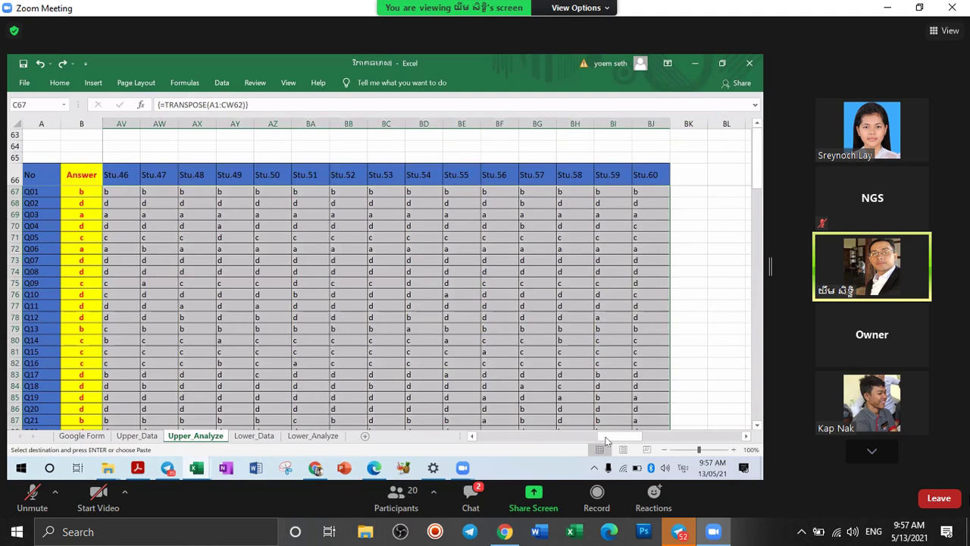
key("ctrl+Page_Down")
key("ctrl+Page_Down")
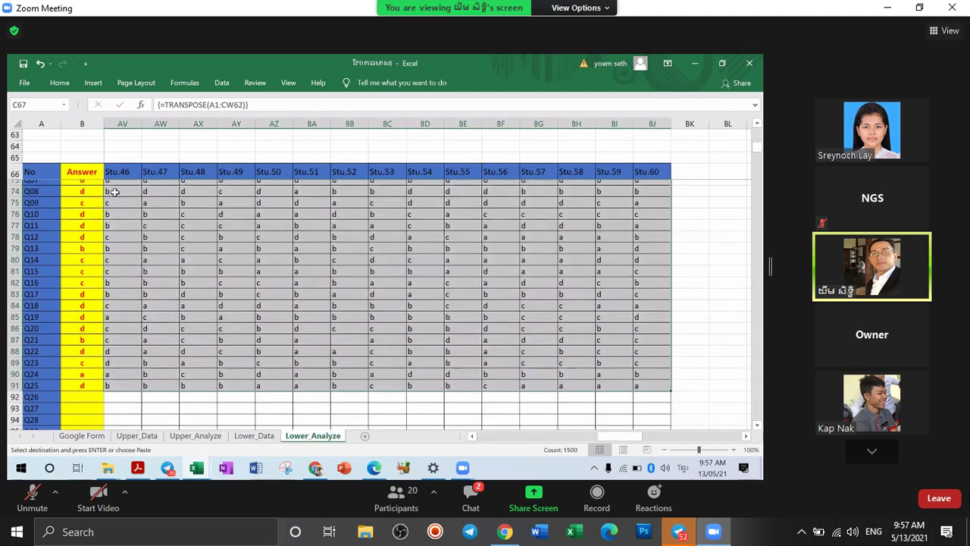
key("ctrl+z")
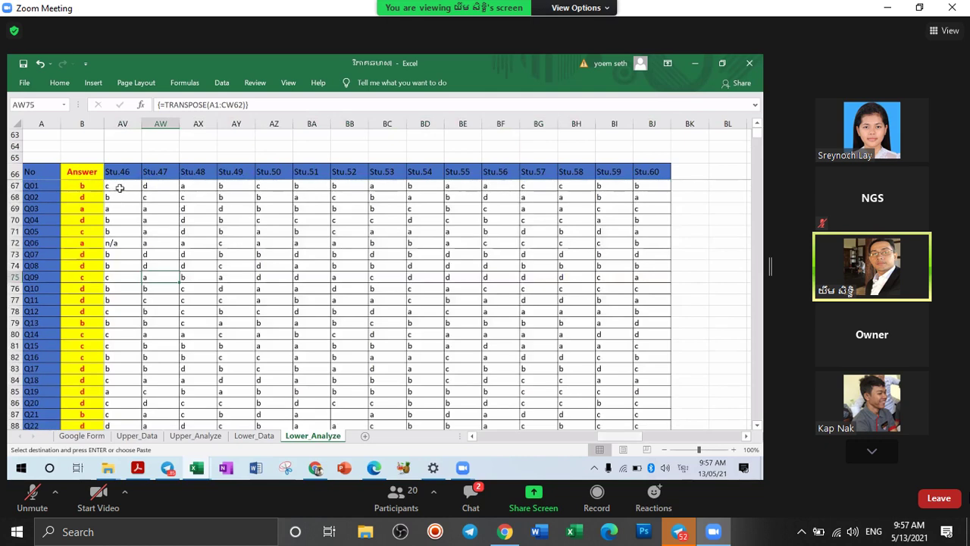
scroll(212, 228, "left", 3)
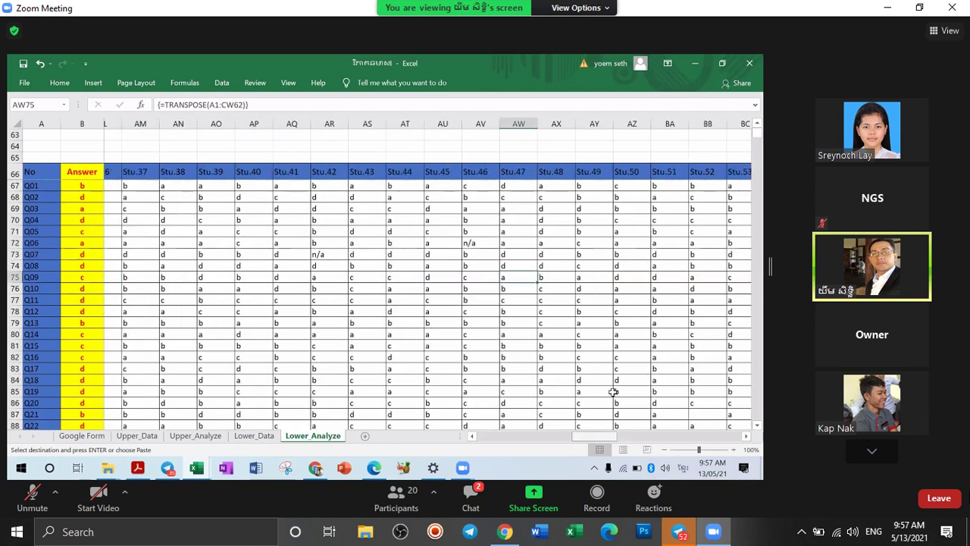
key("ctrl+Home")
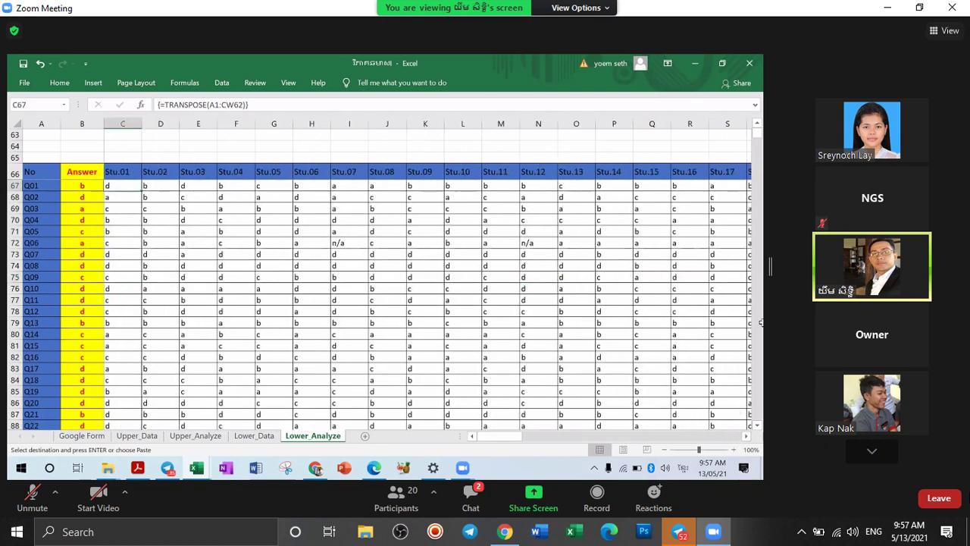
key("ctrl+a")
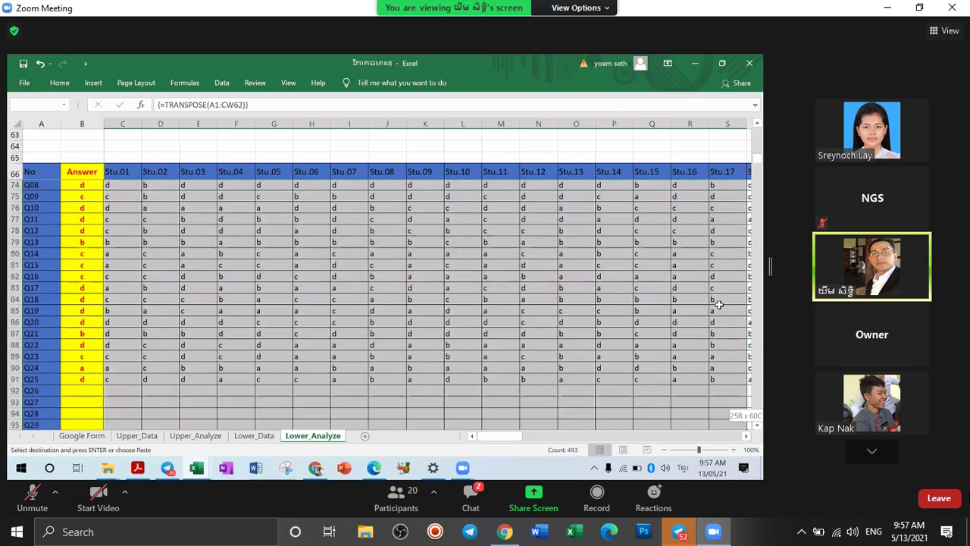
left_click_drag(739, 312, 408, 316)
scroll(407, 316, "up", 4)
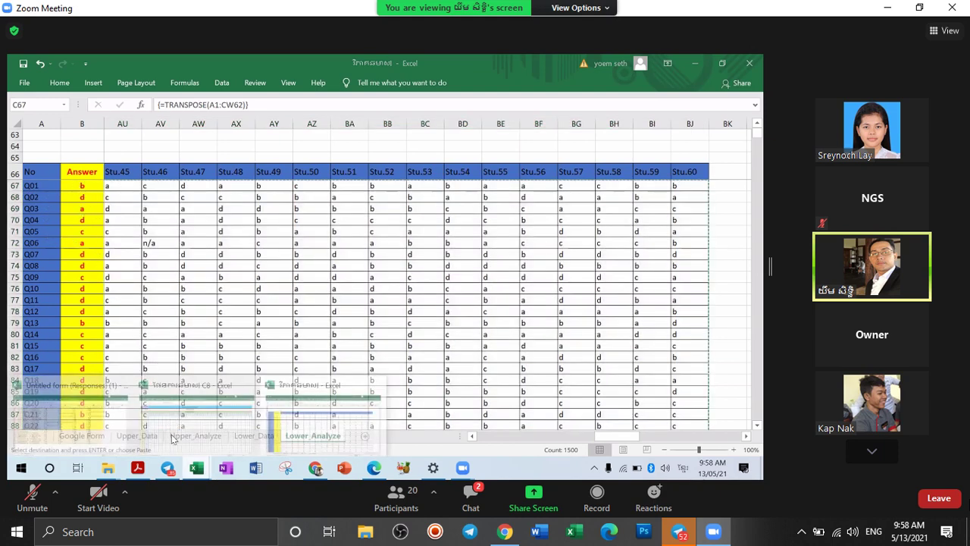
Step: Paste the copied answers as values into the C8 workbook's lower-group sheet, starting at cell F5, and select the Stu.07 answer to Q06
left_click(135, 432)
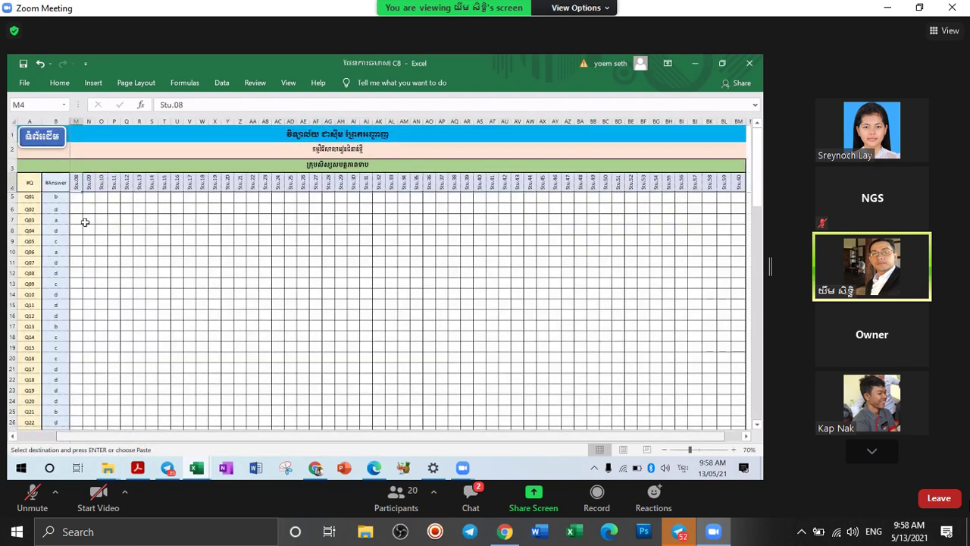
key("ctrl+Home")
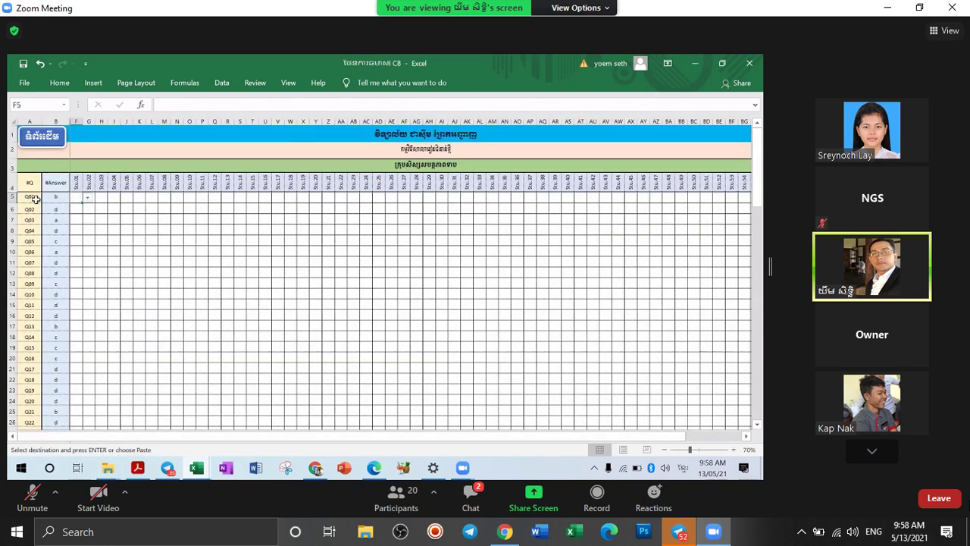
left_click(88, 199)
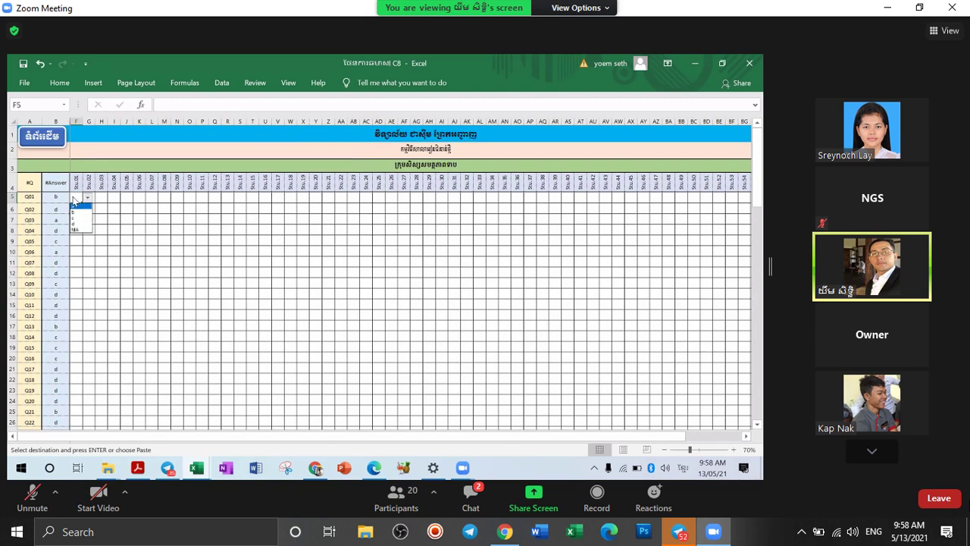
left_click(77, 202)
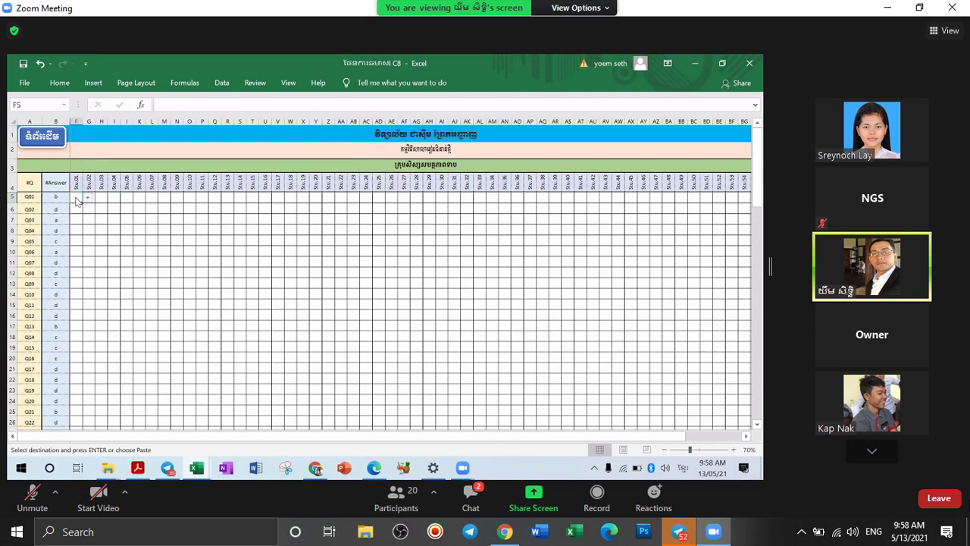
right_click(77, 200)
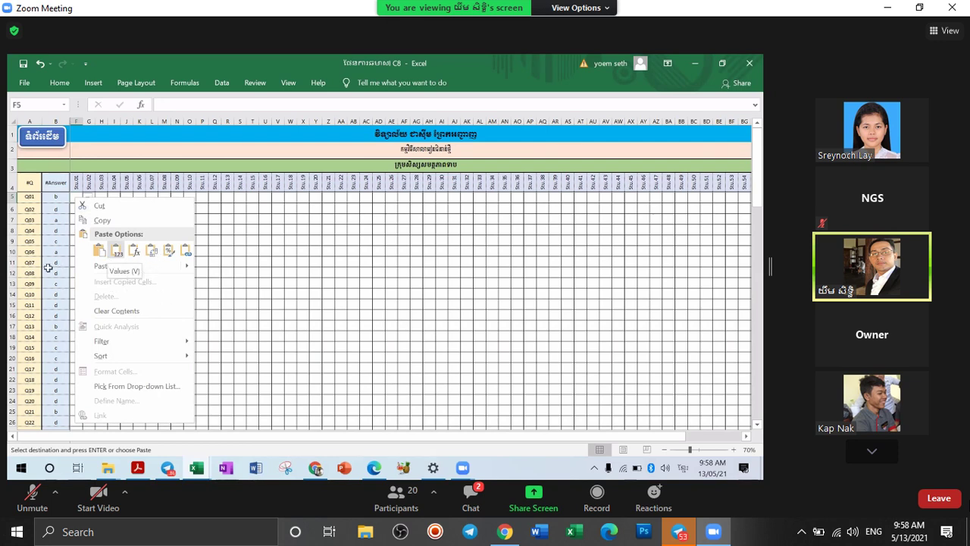
left_click(166, 252)
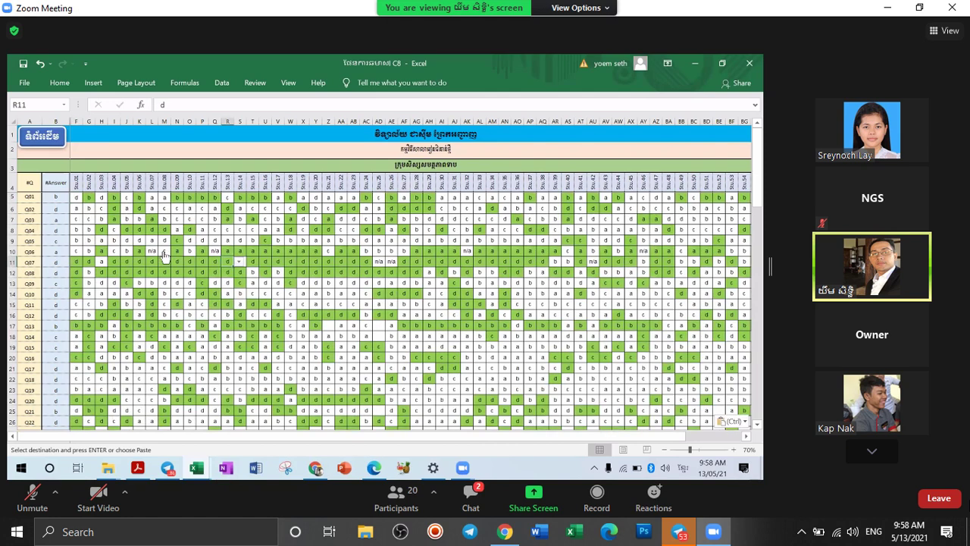
left_click(163, 253)
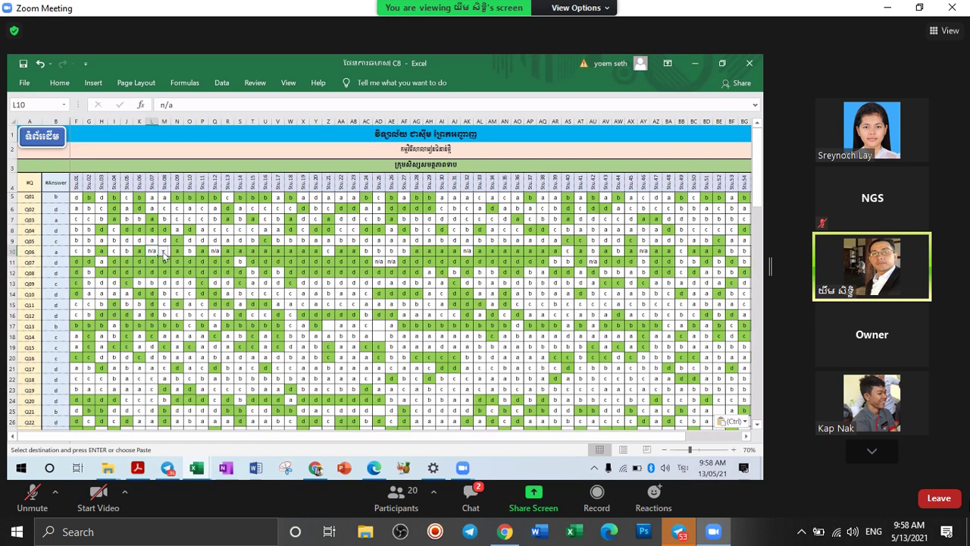
Step: In the lower-group sheet, replace the n/a answers of Stu.07 and Stu.12 to Q06 and of Stu.25 to Q07 with b
left_click(163, 251)
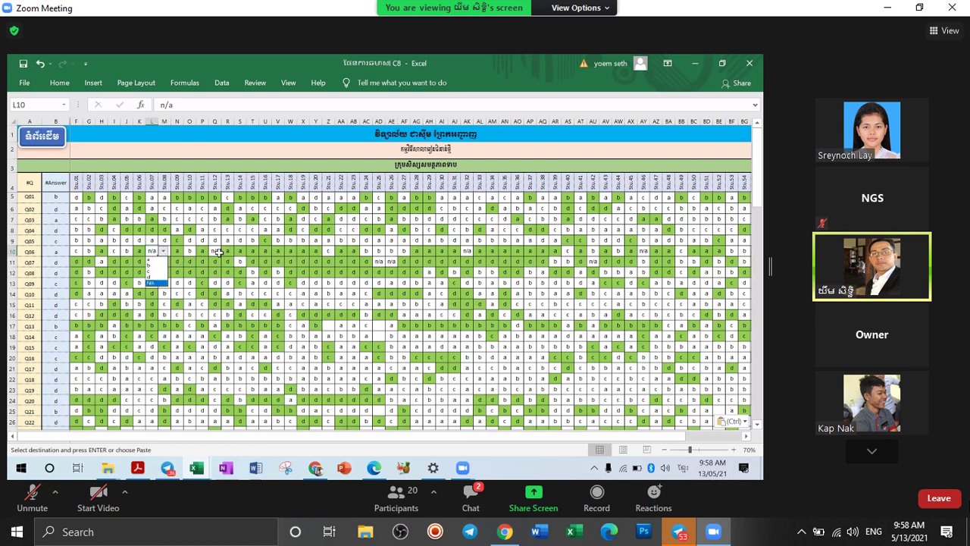
left_click(215, 251)
left_click(226, 251)
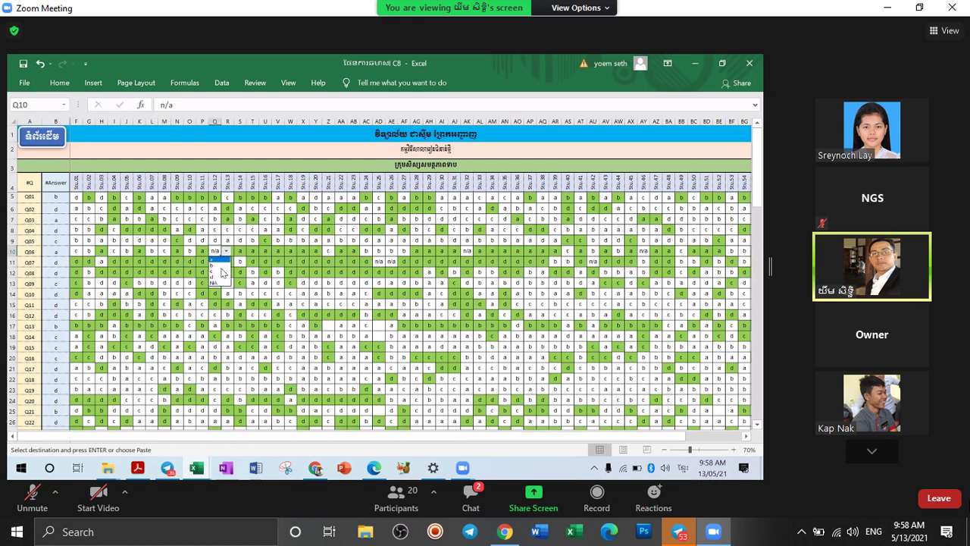
left_click(391, 262)
key("ctrl+v")
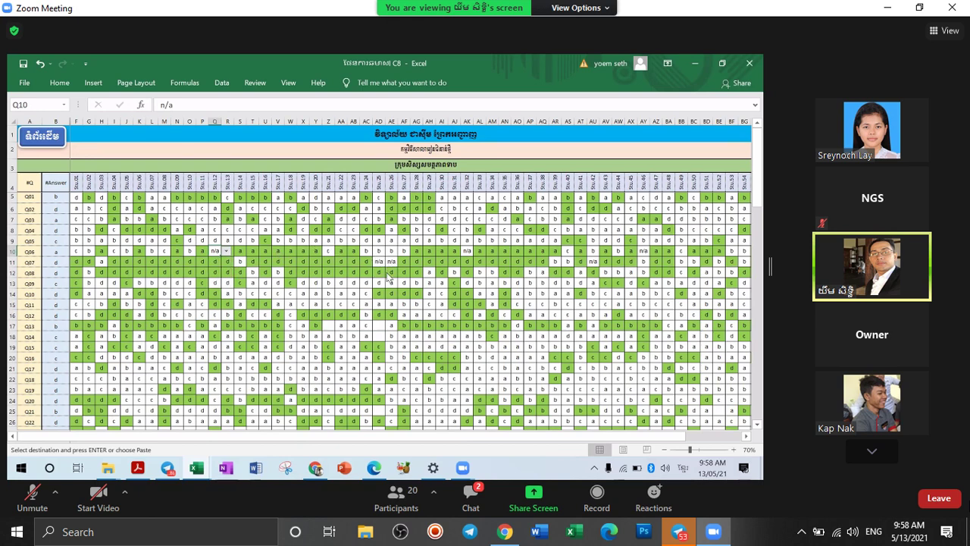
key("Left")
key("alt+Down")
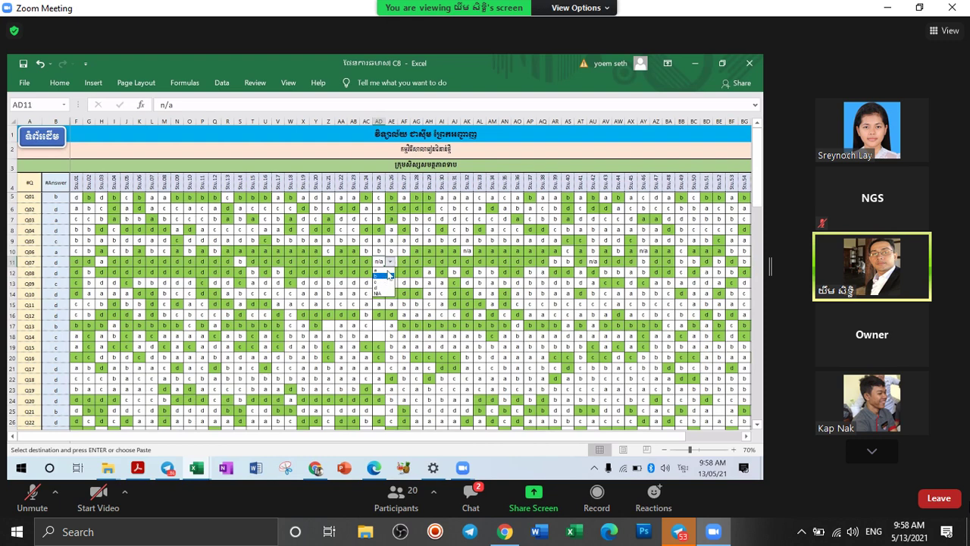
Step: Replace the n/a answers of Stu.32 and Stu.46 to Q06 and of Stu.42 to Q07 with b
left_click(467, 251)
left_click(479, 251)
left_click(473, 264)
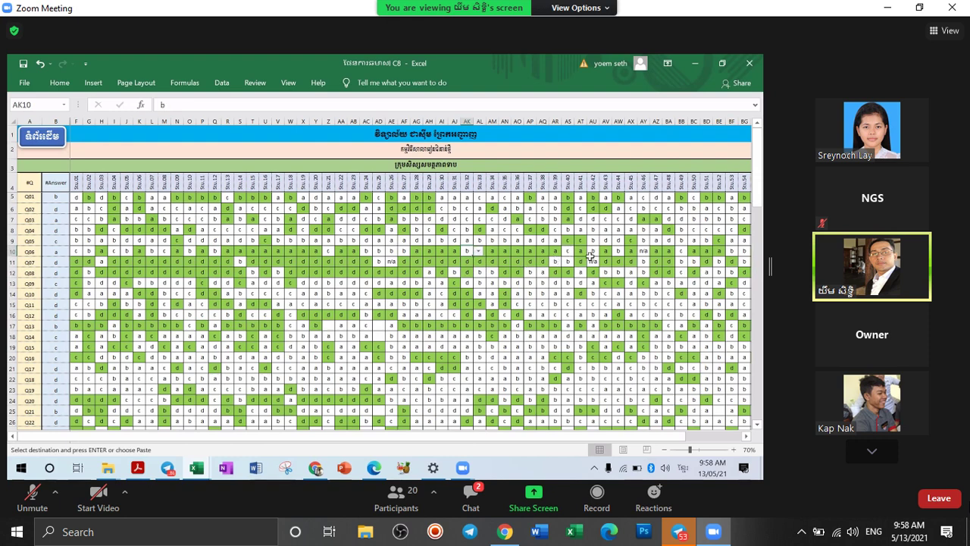
left_click(593, 260)
left_click(604, 260)
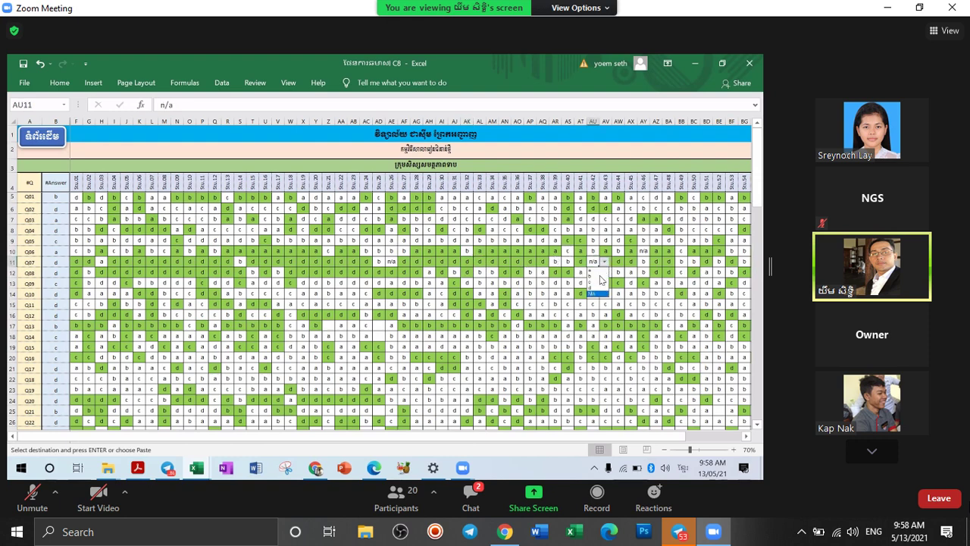
left_click(598, 278)
left_click(642, 251)
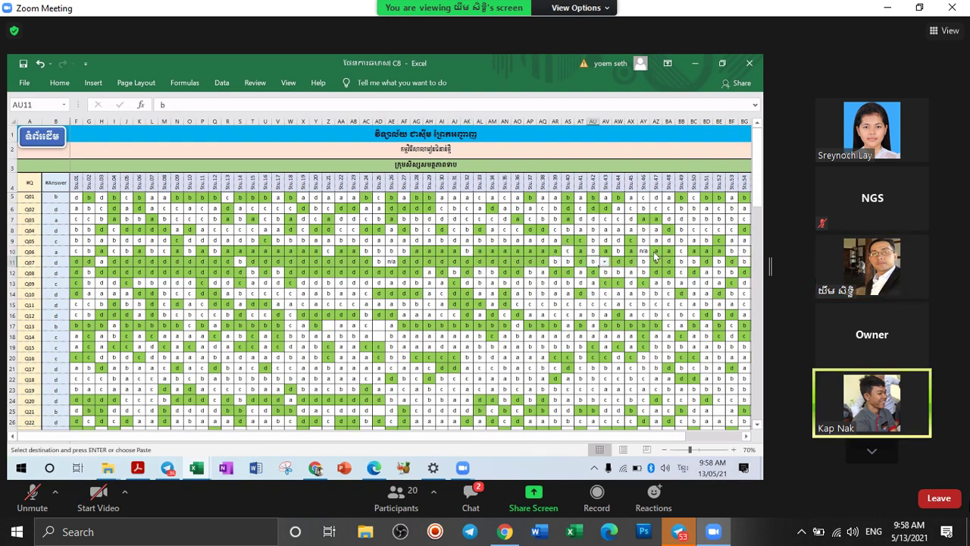
left_click(654, 251)
left_click(640, 277)
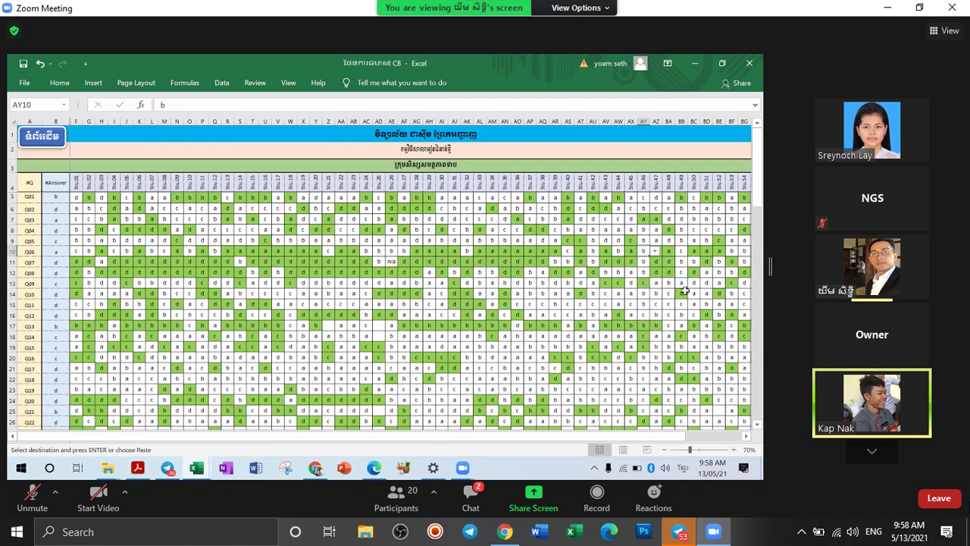
Step: Replace the remaining n/a answer of Stu.26 to Q07 with c
scroll(654, 312, "down", 1)
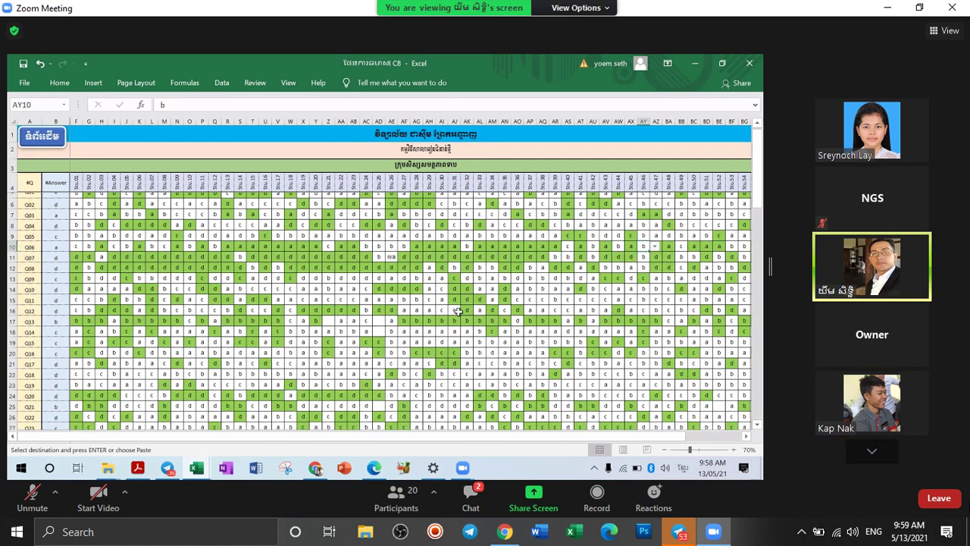
scroll(459, 312, "up", 1)
left_click(392, 261)
left_click(402, 262)
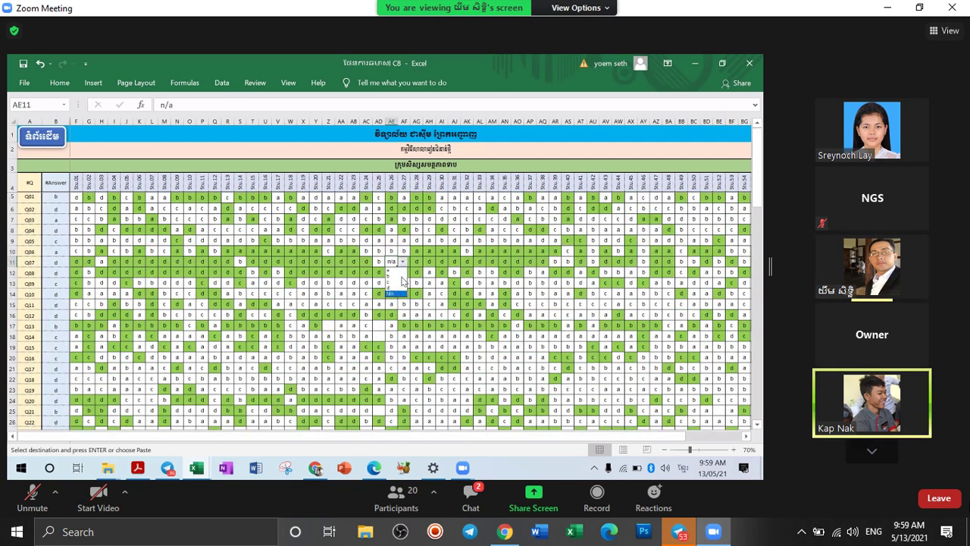
left_click(397, 282)
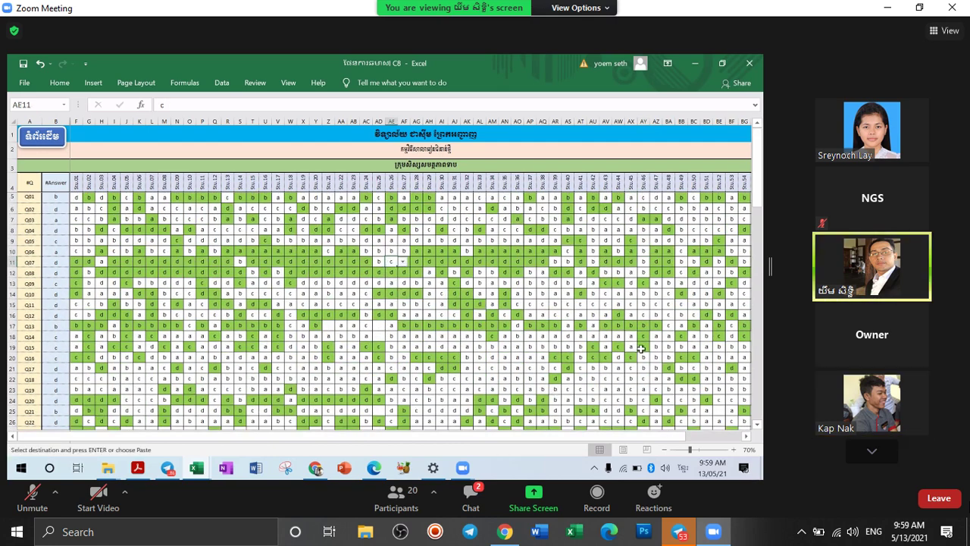
Step: Review the lower-group answers across all students together with the %Correct column for the filled questions
scroll(576, 432, "right", 1)
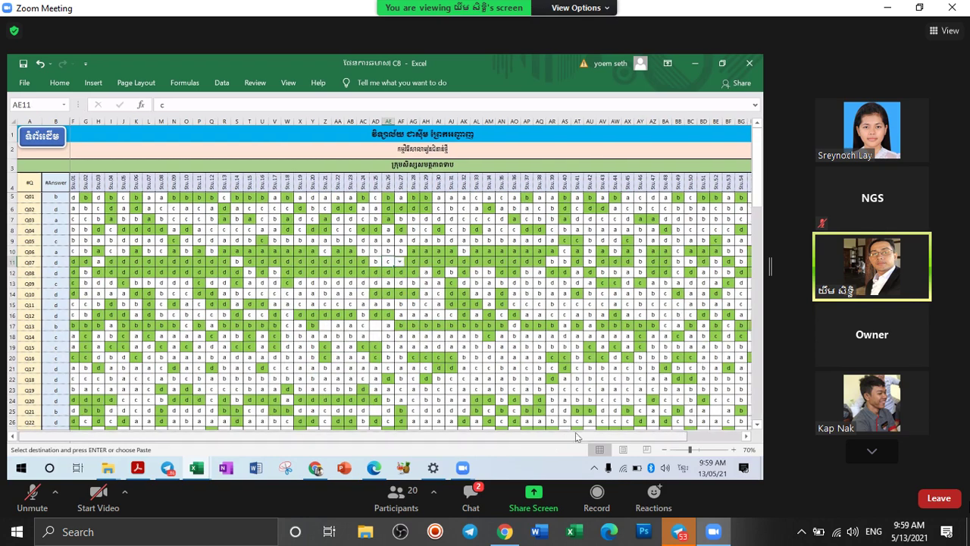
scroll(635, 431, "right", 3)
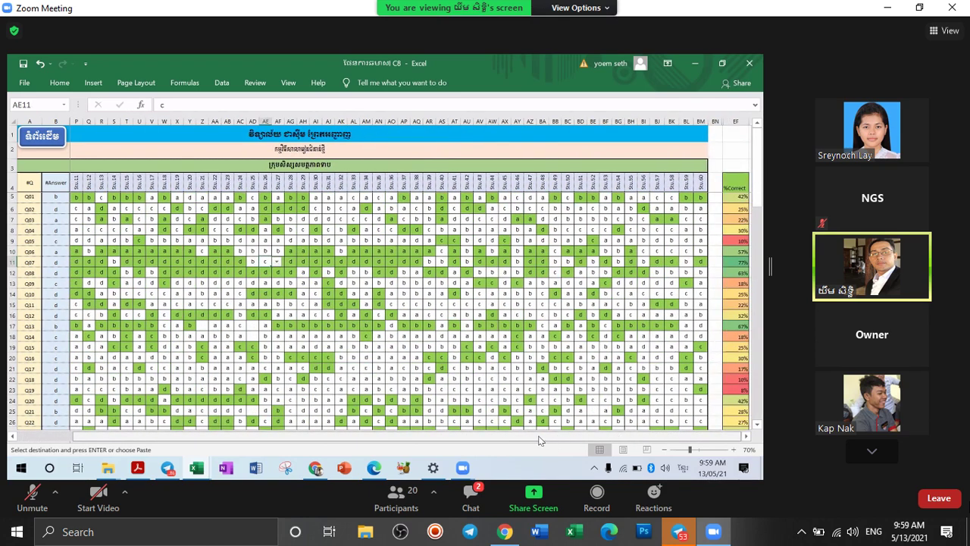
scroll(539, 439, "left", 3)
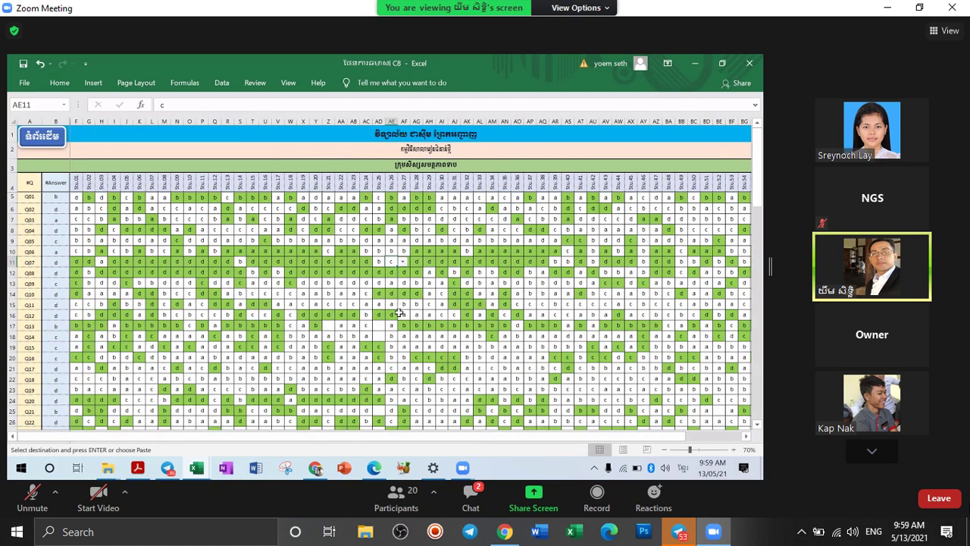
scroll(399, 312, "down", 4)
left_click_drag(590, 433, 668, 436)
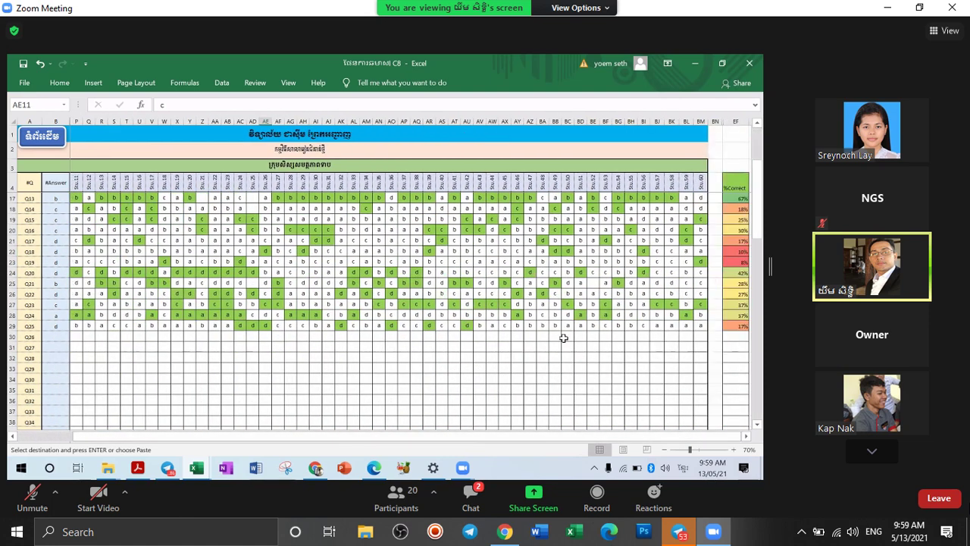
scroll(561, 337, "up", 4)
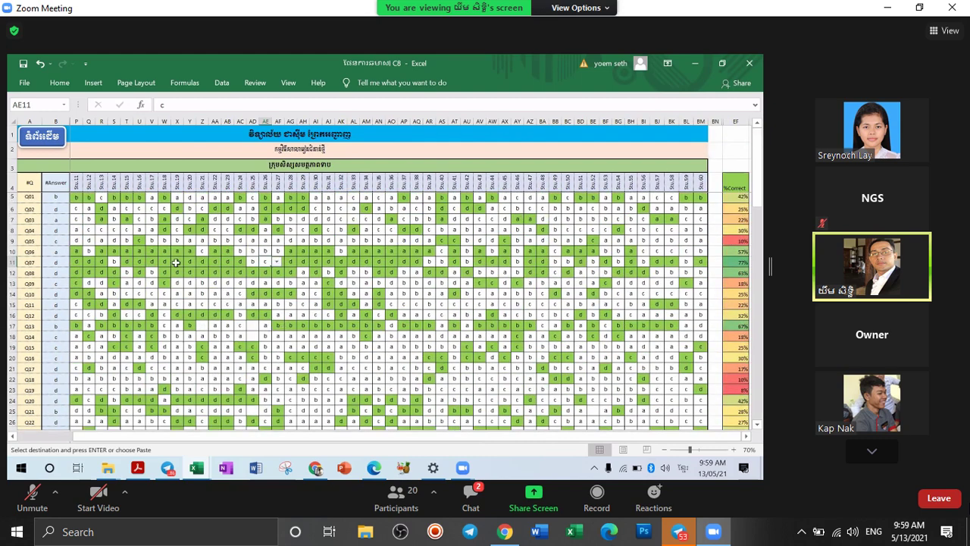
left_click_drag(466, 438, 299, 440)
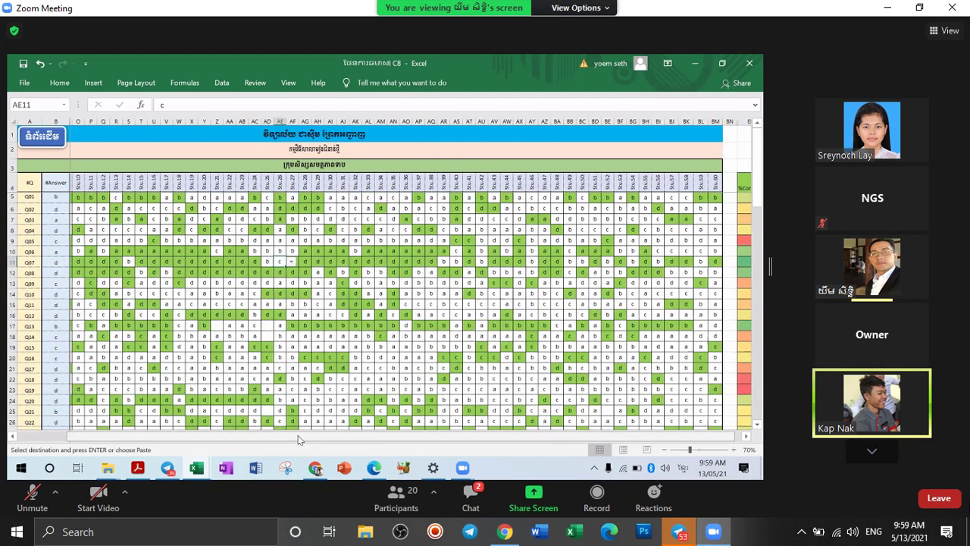
scroll(316, 300, "left", 2)
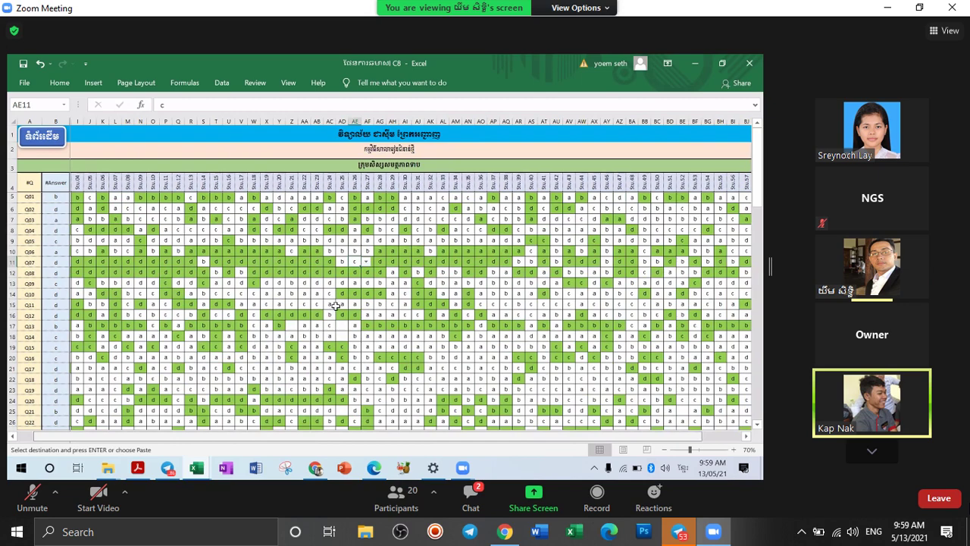
scroll(335, 305, "left", 1)
Step: Check that the lower-group answer grid extends to question Q25 and student Stu.60
scroll(335, 305, "down", 1)
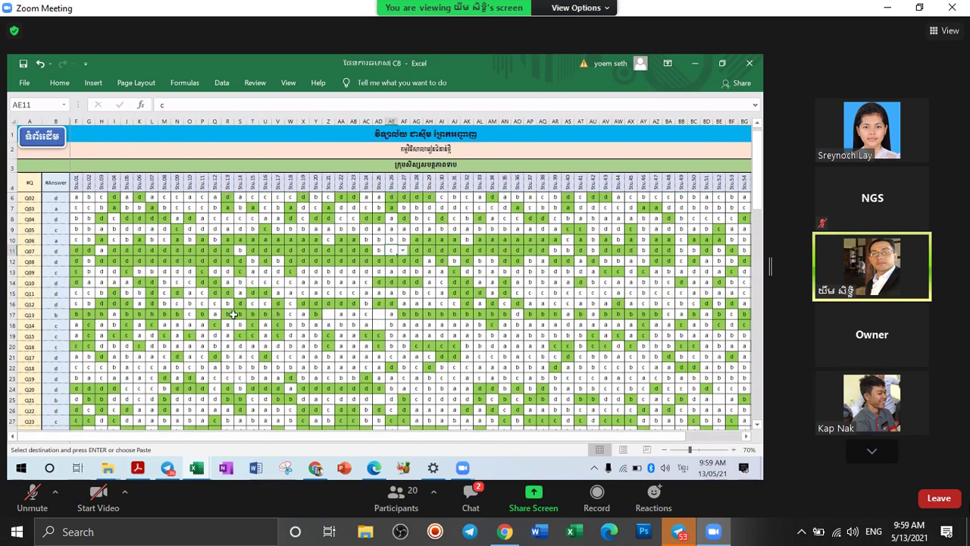
scroll(234, 314, "down", 3)
left_click(29, 358)
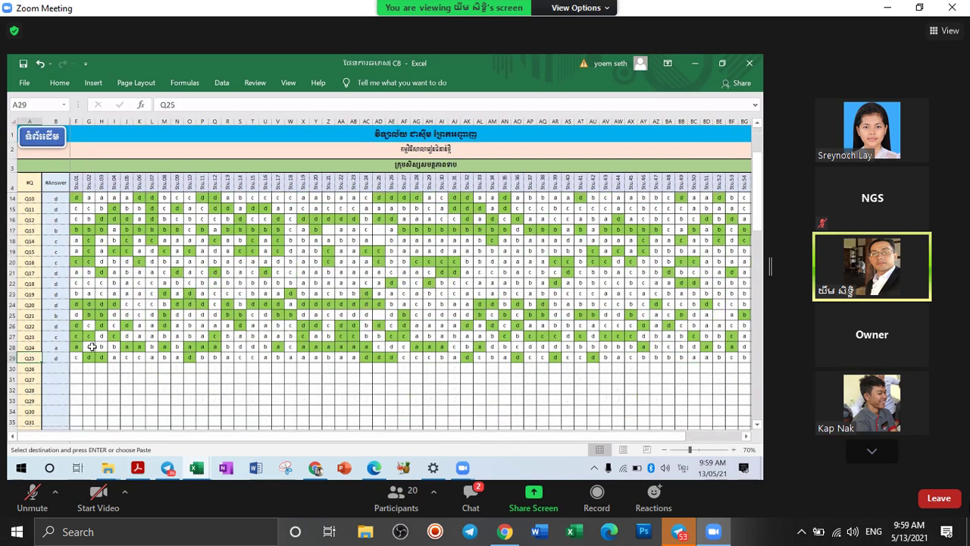
scroll(520, 451, "up", 3)
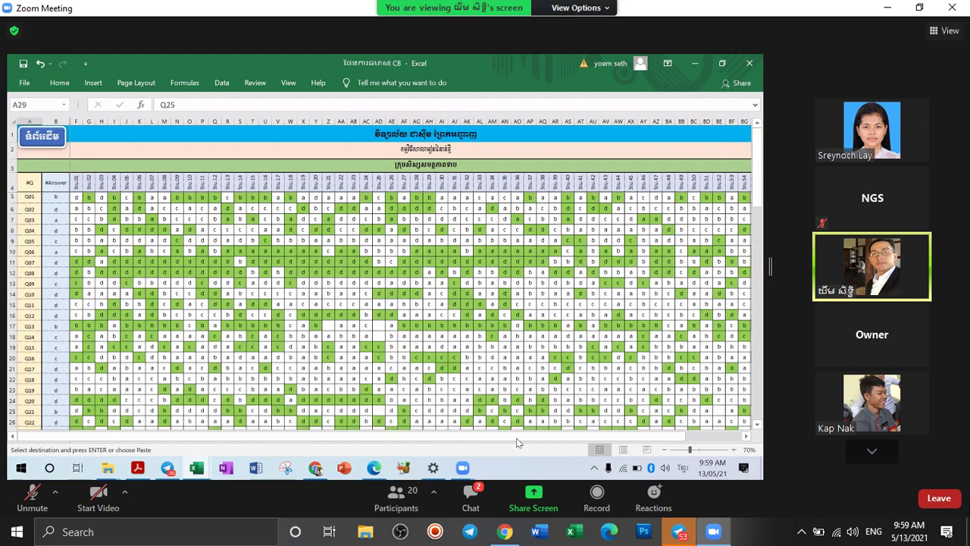
scroll(701, 189, "right", 5)
left_click(701, 183)
scroll(111, 219, "down", 3)
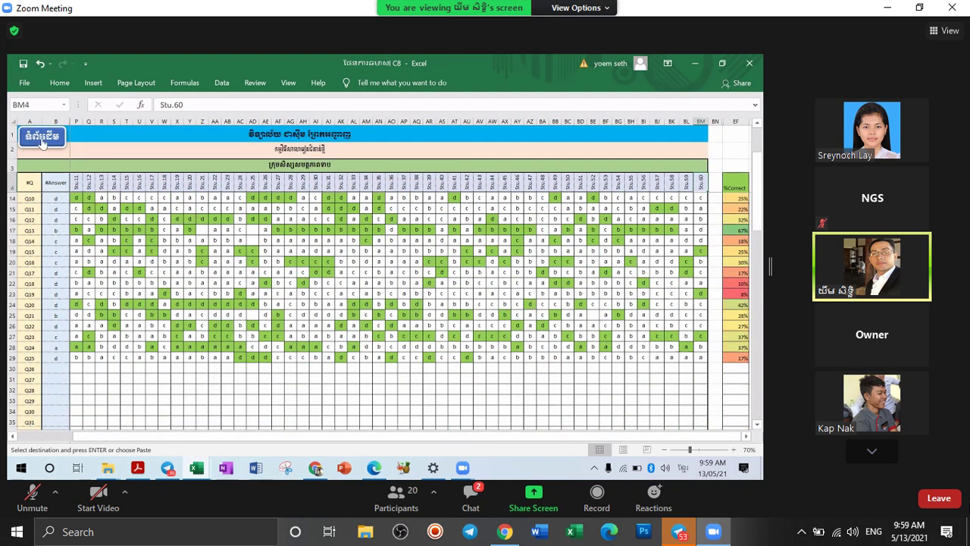
Step: Return to the main menu page, open the test analysis results sheet (លទ្ធផលវិភាគតេស្ត) and scan its full length
left_click(43, 138)
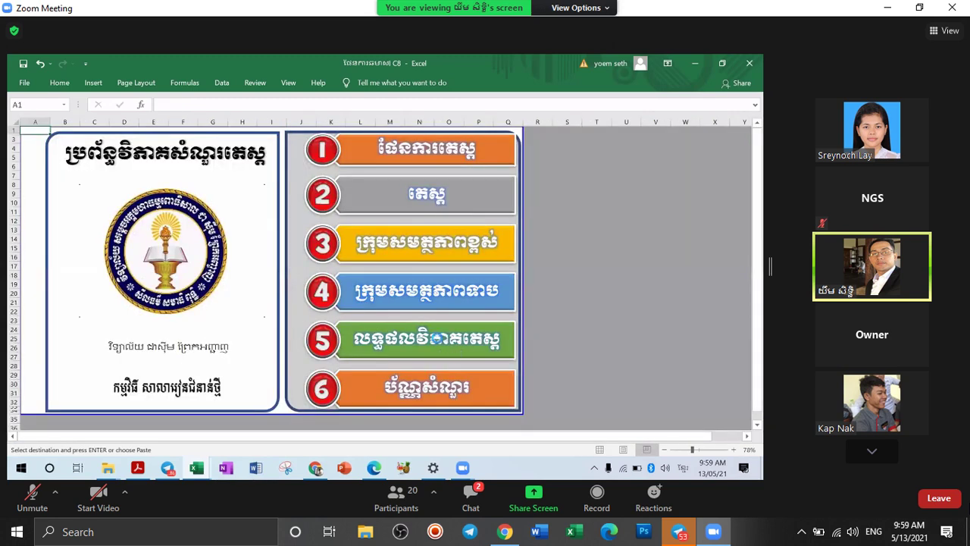
left_click(437, 338)
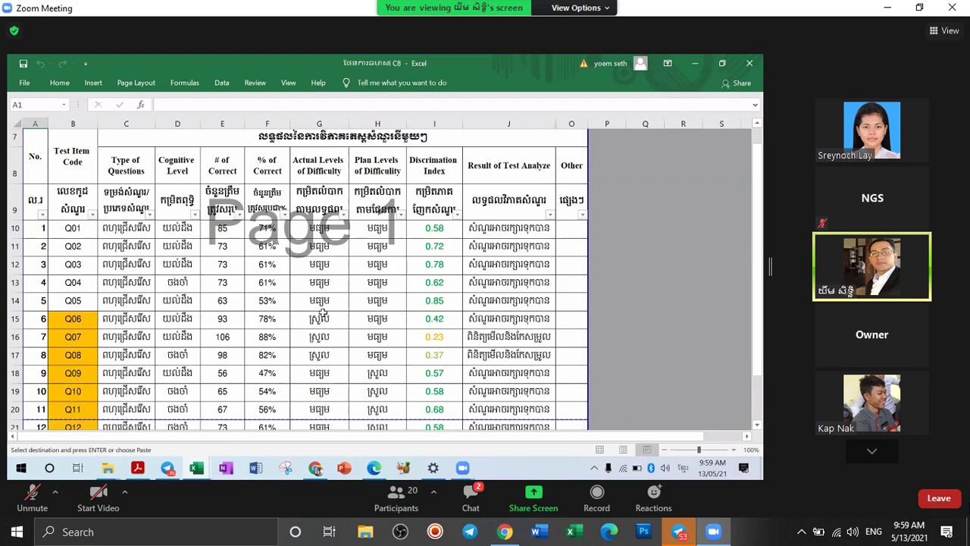
scroll(321, 312, "down", 7)
scroll(323, 317, "down", 2)
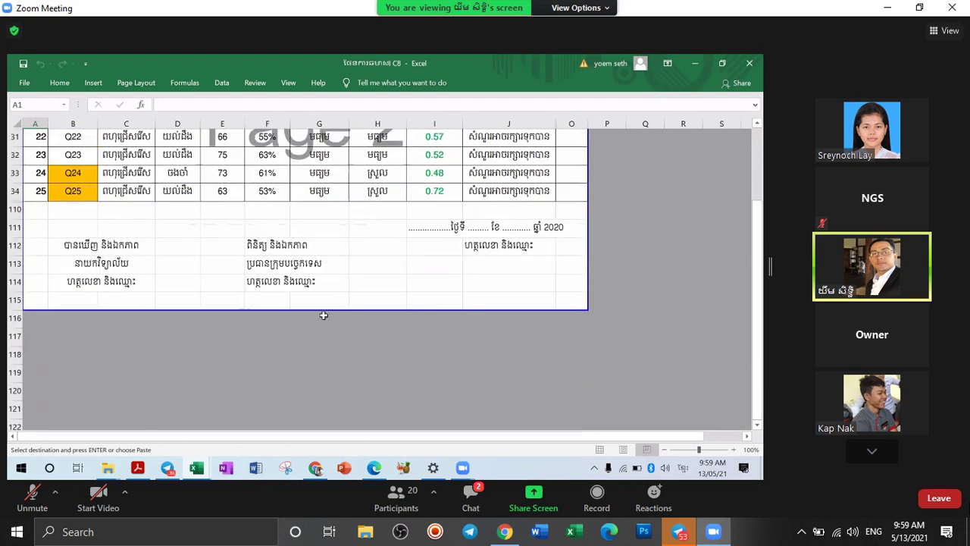
scroll(320, 319, "up", 3)
scroll(321, 310, "up", 7)
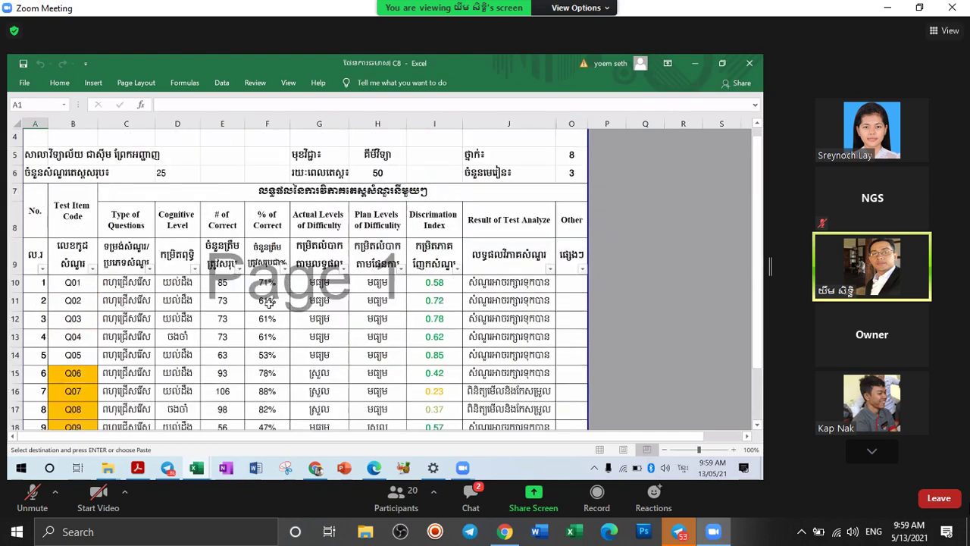
Step: Read through the item analysis table down to Q25 and back to the report header and column titles
scroll(333, 288, "down", 3)
scroll(359, 265, "down", 2)
scroll(348, 281, "down", 1)
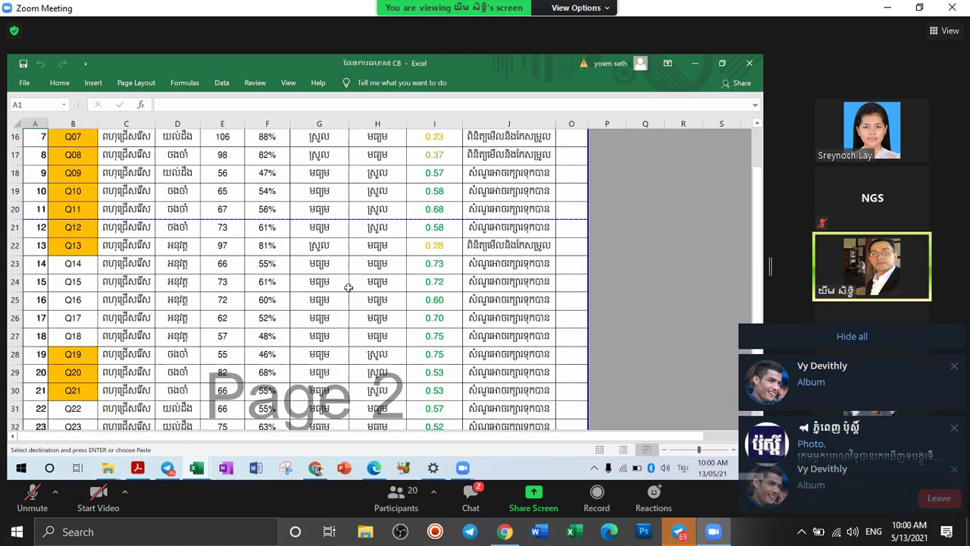
scroll(334, 283, "down", 3)
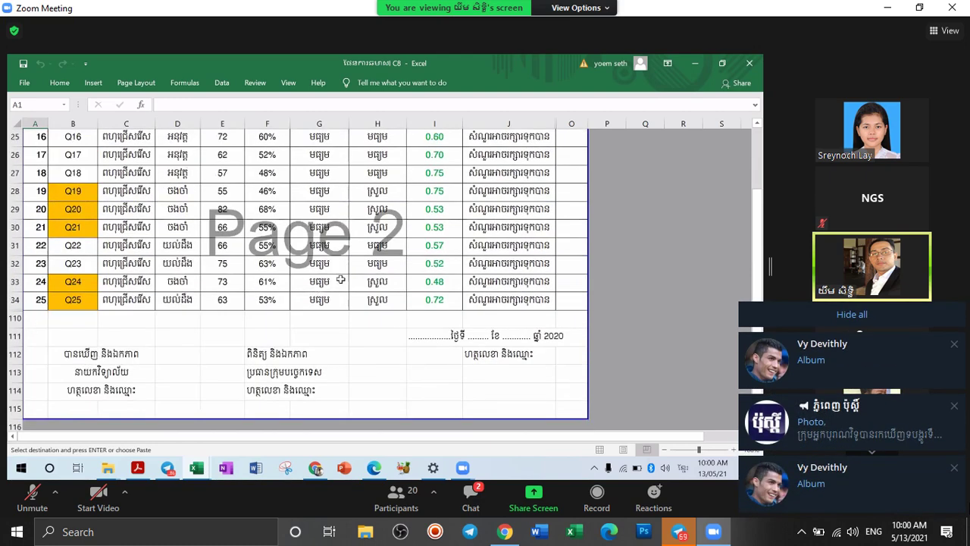
scroll(87, 239, "up", 8)
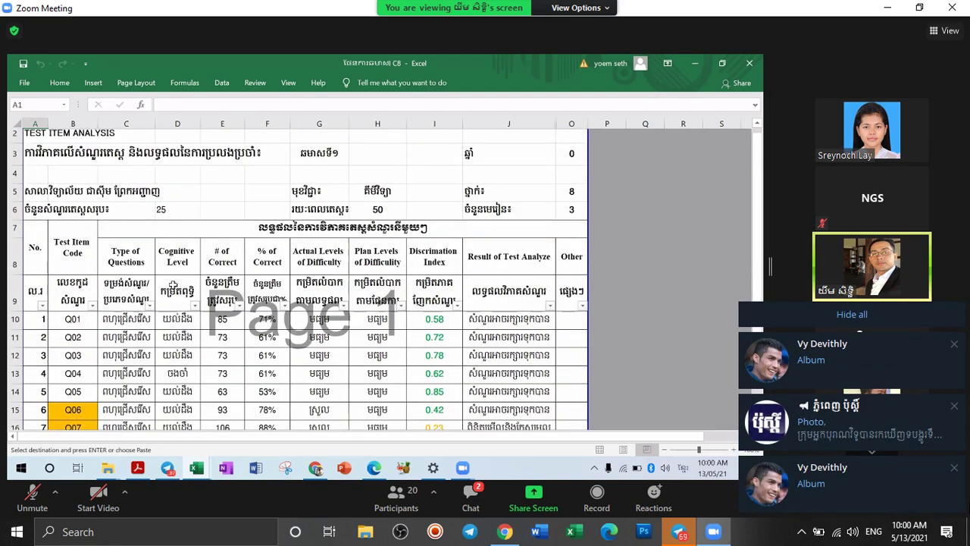
scroll(87, 239, "down", 1)
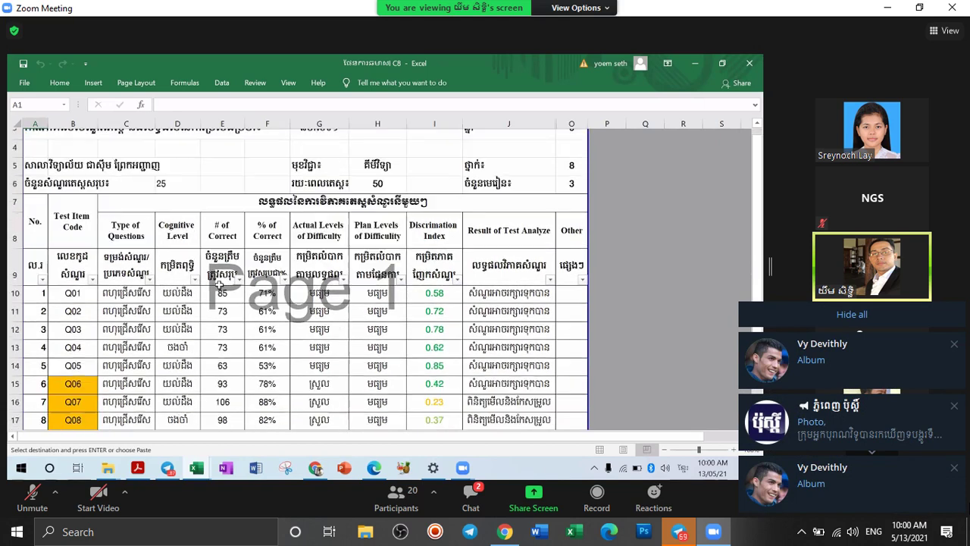
scroll(78, 228, "down", 2)
Step: Compare the actual and plan difficulty levels of highlighted item Q06 and inspect the formulas in its row
left_click(76, 226)
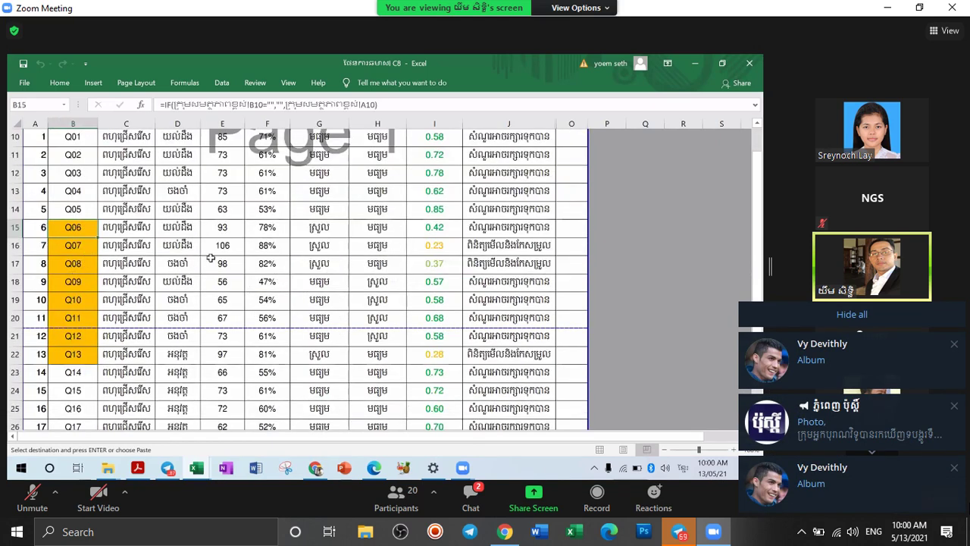
left_click(322, 233)
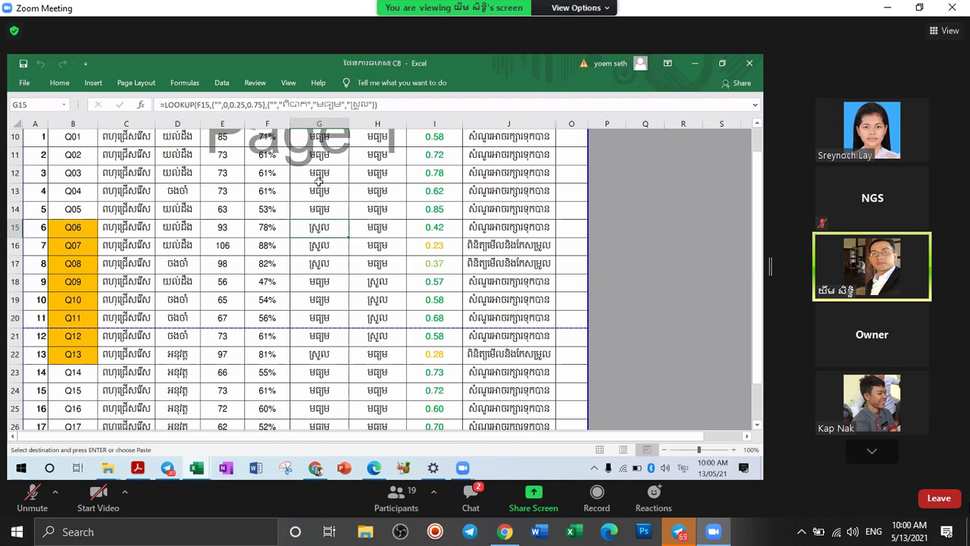
scroll(312, 166, "up", 1)
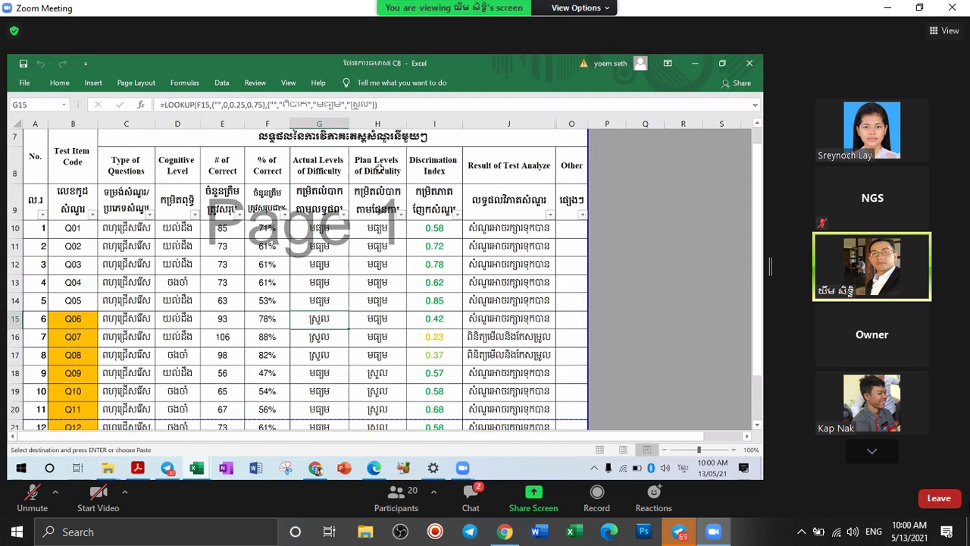
left_click(378, 170)
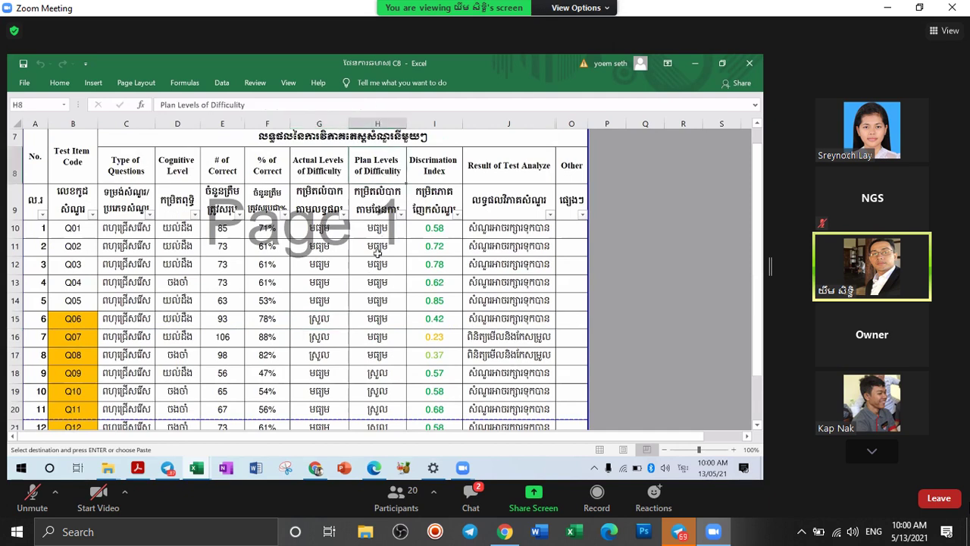
scroll(378, 321, "down", 1)
scroll(377, 321, "up", 1)
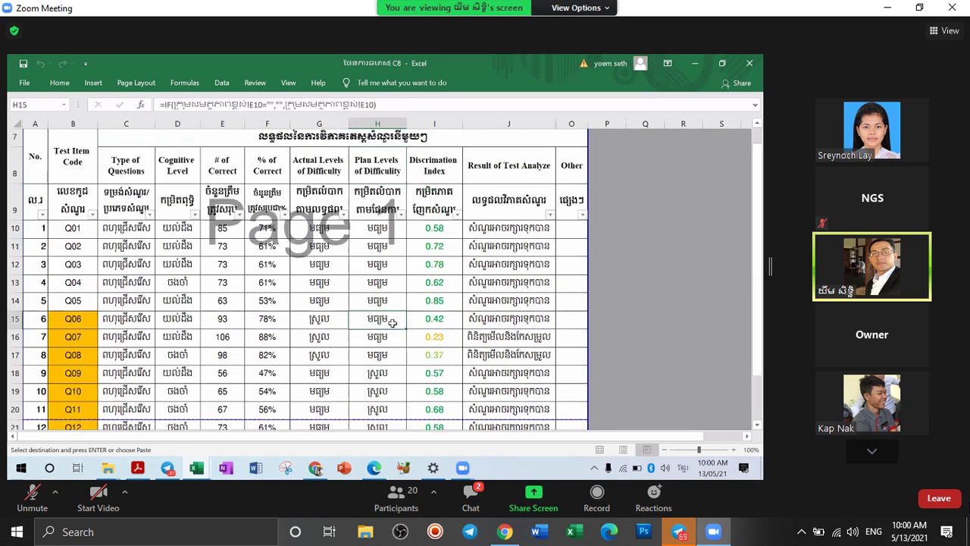
Step: Compare the formulas behind the actual and plan difficulty levels of Q06, and inspect the actual difficulty level of Q09
left_click(378, 319)
key("Left")
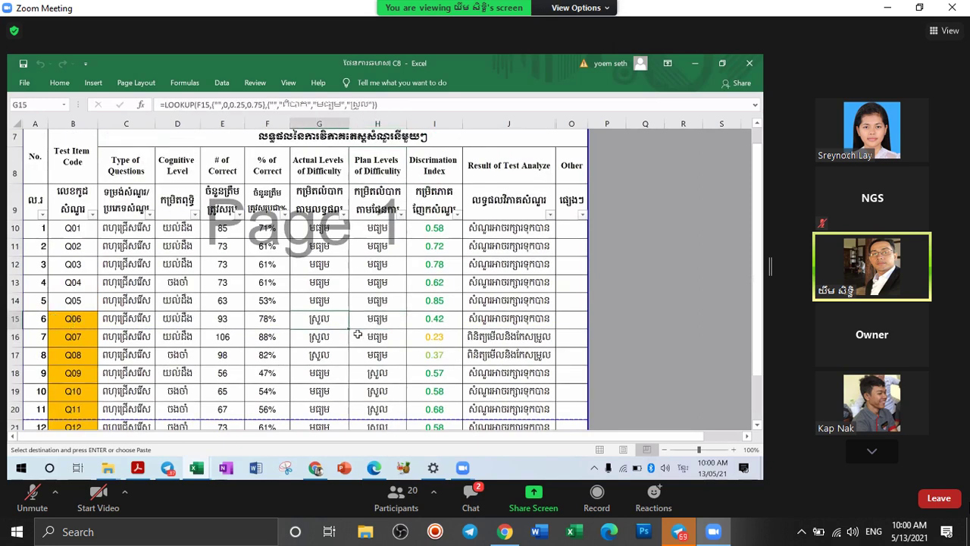
scroll(357, 334, "down", 1)
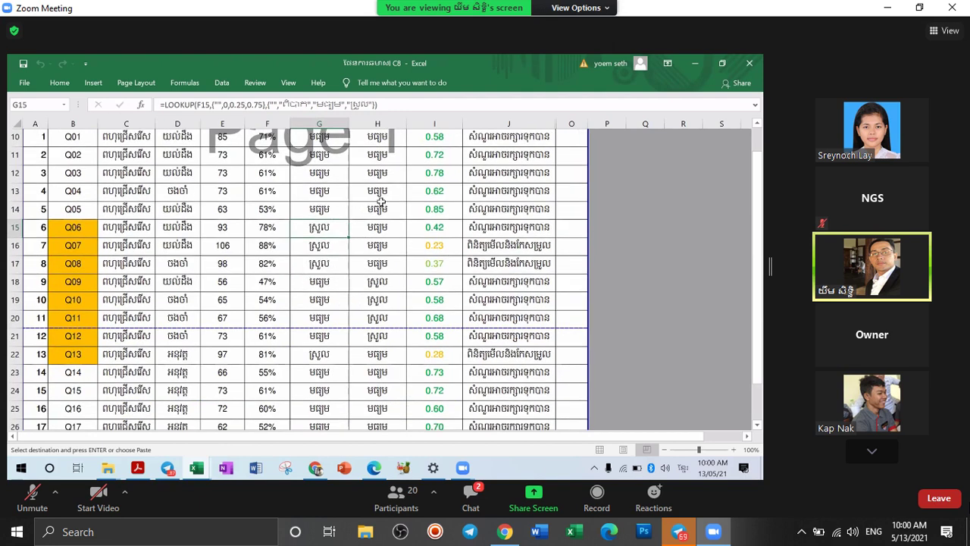
scroll(382, 203, "down", 1)
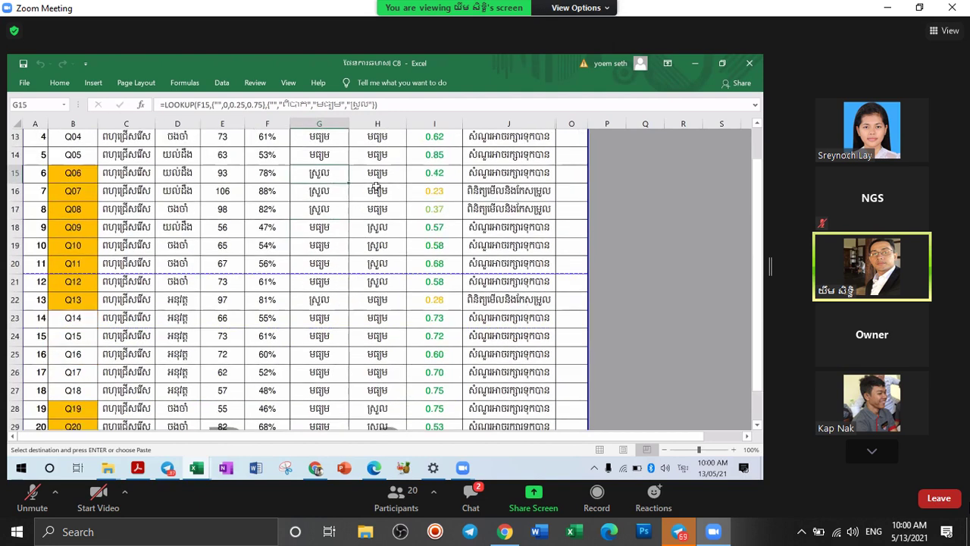
left_click(329, 227)
scroll(319, 263, "down", 1)
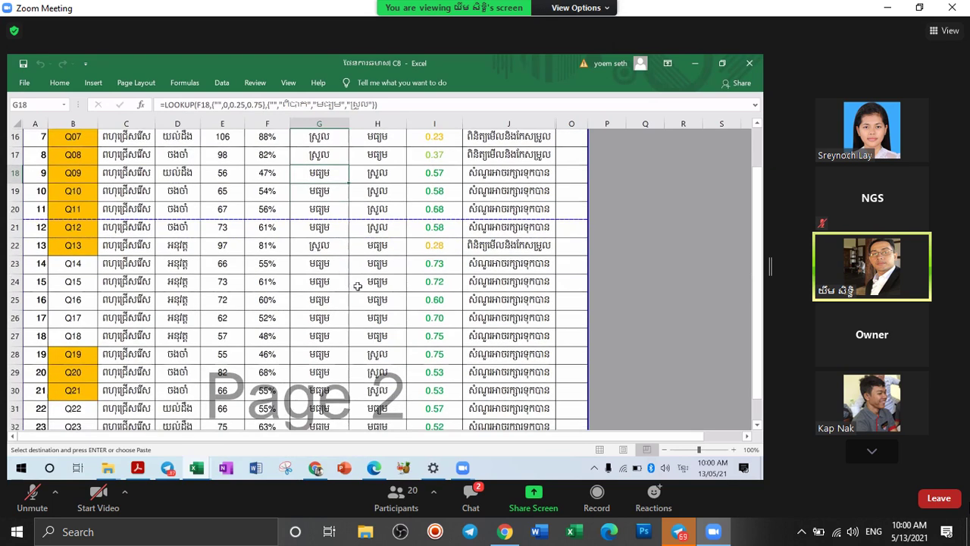
Step: Scan the item analysis table down to Q25 and the signature block, and return to its first rows
scroll(358, 284, "down", 4)
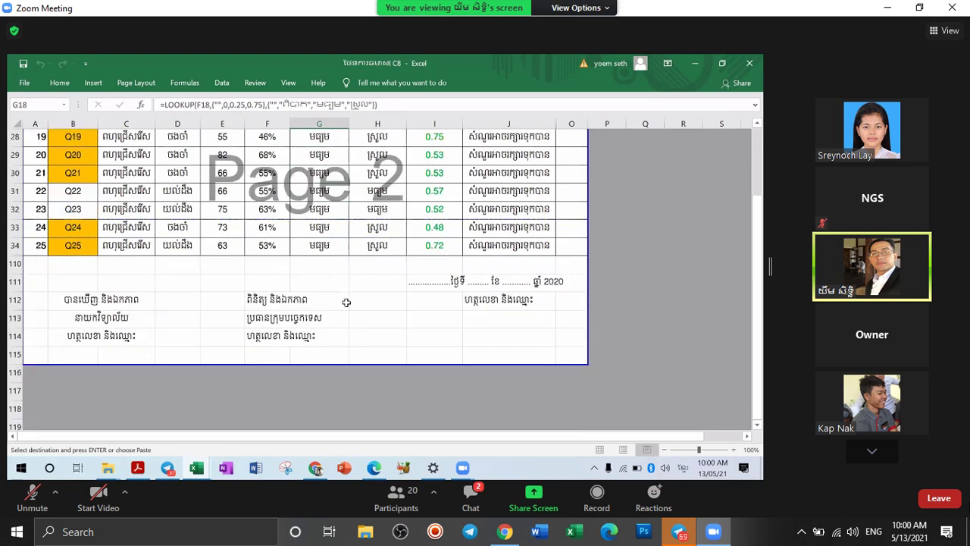
scroll(346, 303, "up", 8)
scroll(347, 302, "down", 7)
scroll(319, 281, "up", 5)
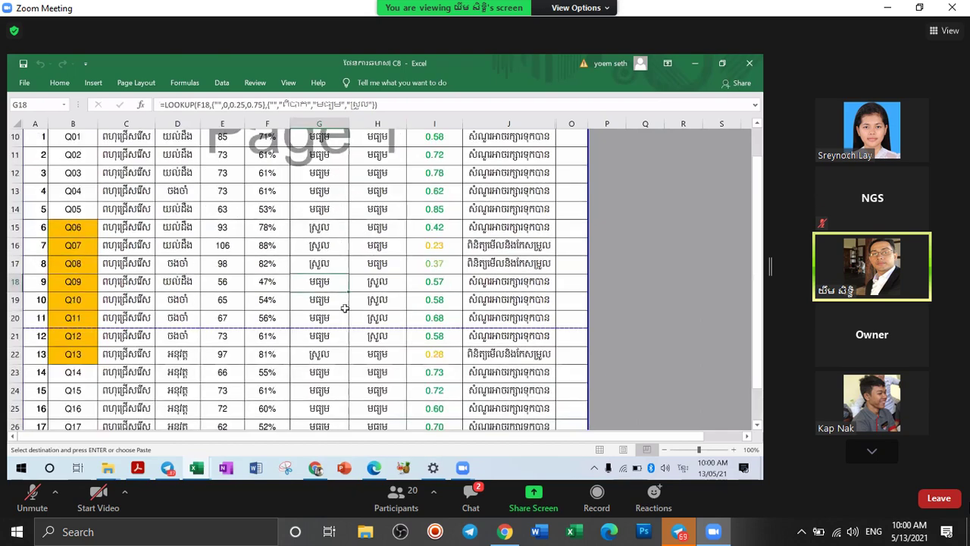
scroll(290, 263, "down", 1)
scroll(290, 263, "down", 5)
scroll(274, 230, "up", 9)
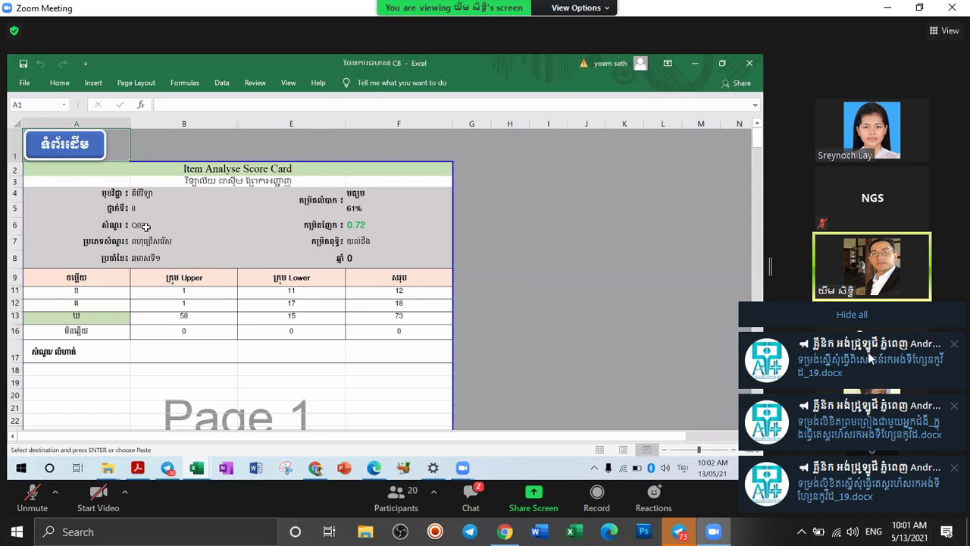
Step: Dismiss all pop-up notifications and clear the selection of the question text in the Word document
left_click(857, 314)
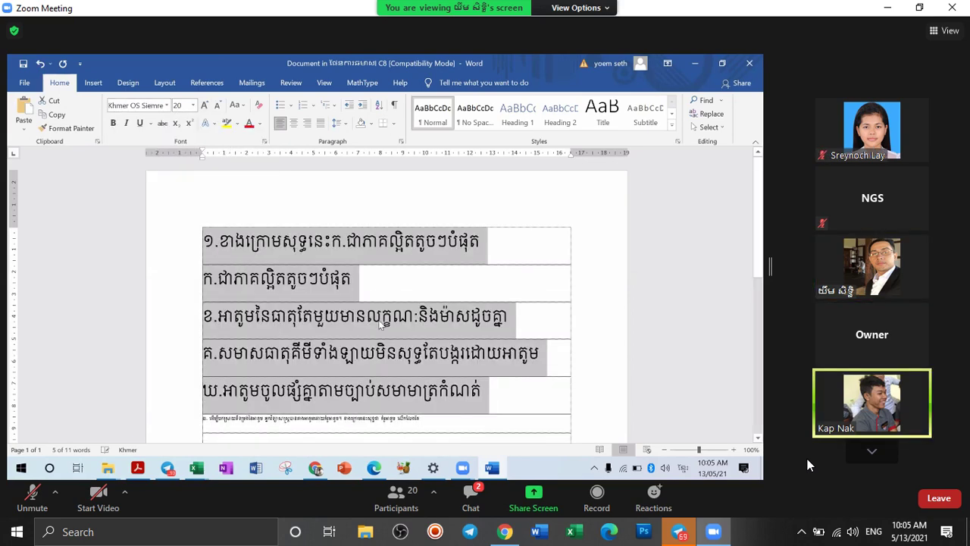
left_click(489, 335)
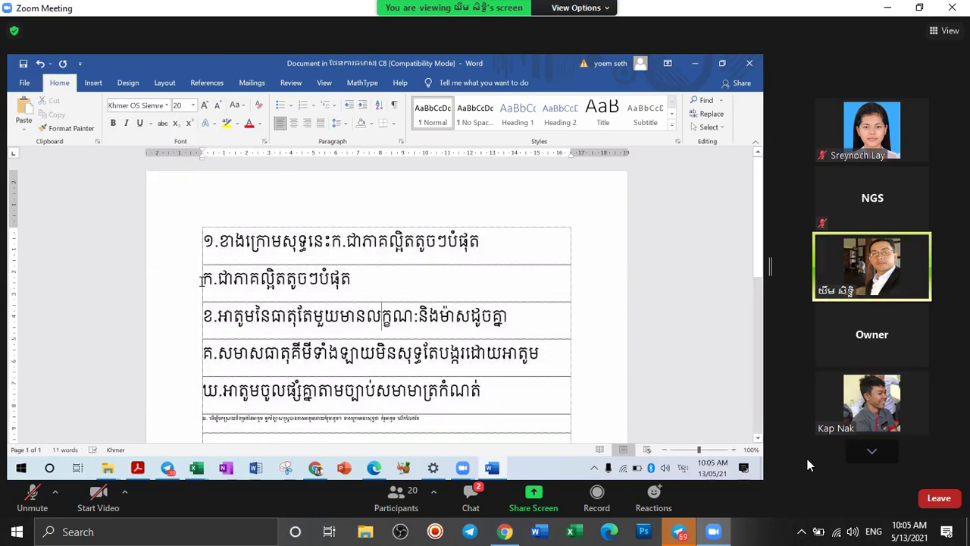
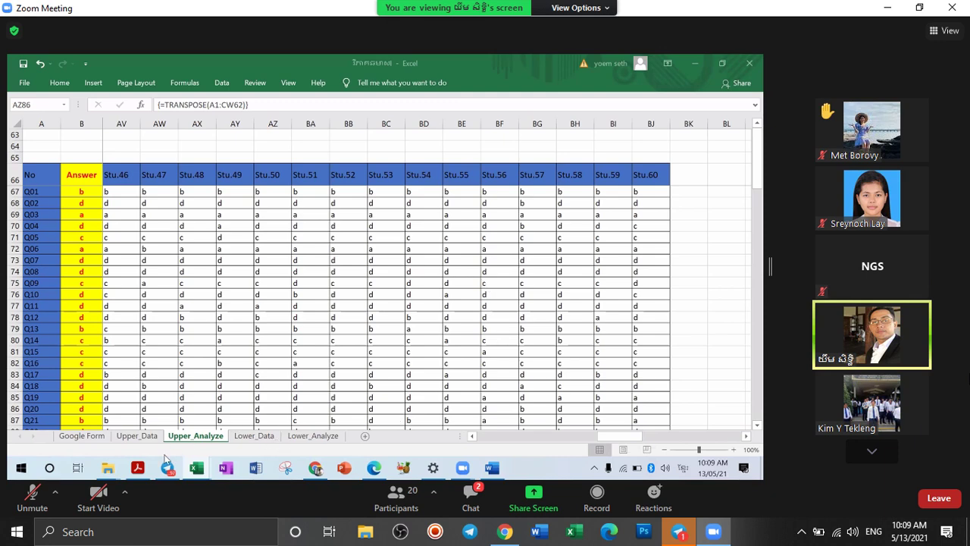
Step: Switch to the C8 workbook, open the question card sheet (ប័ណ្ណសំណួរ) and review the score card for Q02
mouse_move(196, 467)
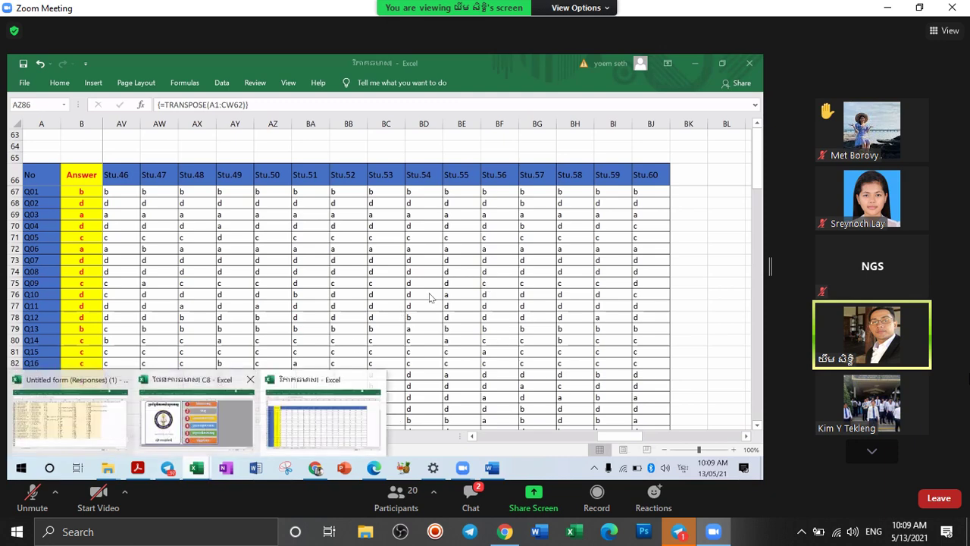
left_click(196, 417)
left_click(413, 390)
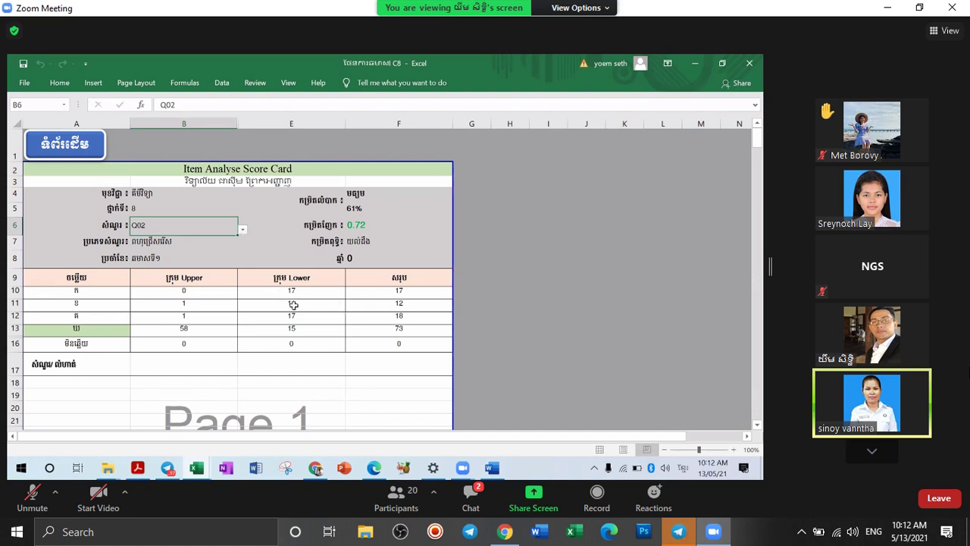
scroll(298, 313, "down", 2)
scroll(300, 317, "up", 2)
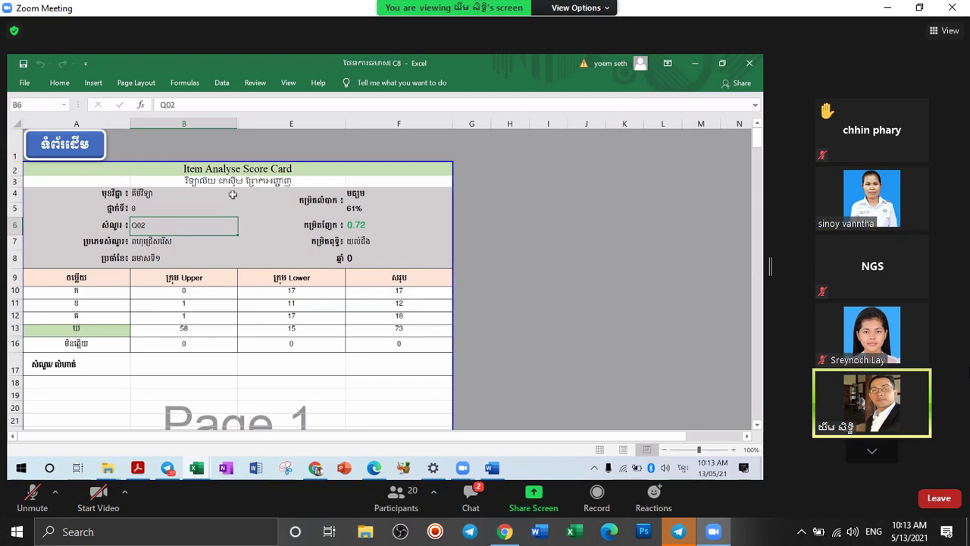
Step: Return to the main menu page, open the test analysis results (លទ្ធផលវិភាគតេស្ត) and examine the discrimination index of Q13
left_click(86, 151)
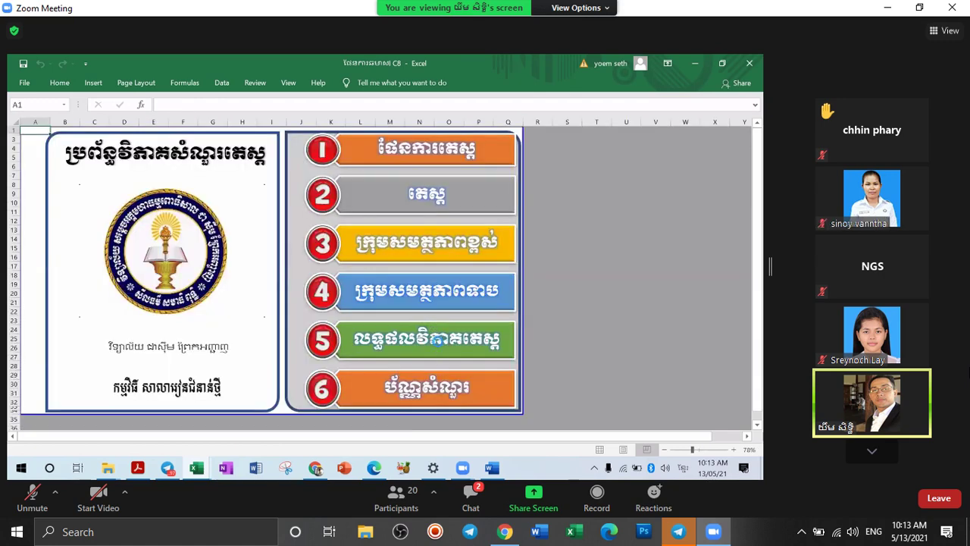
left_click(436, 339)
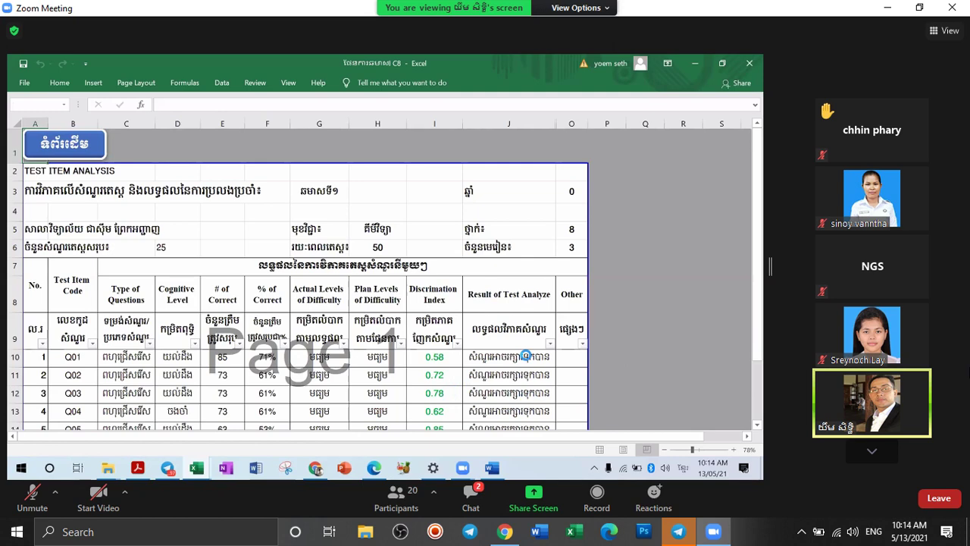
scroll(526, 356, "down", 5)
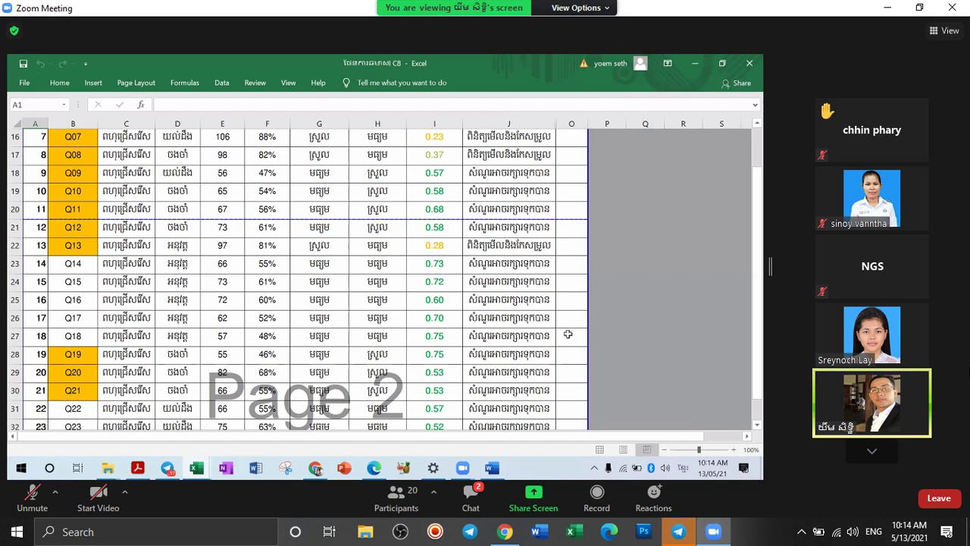
left_click(440, 246)
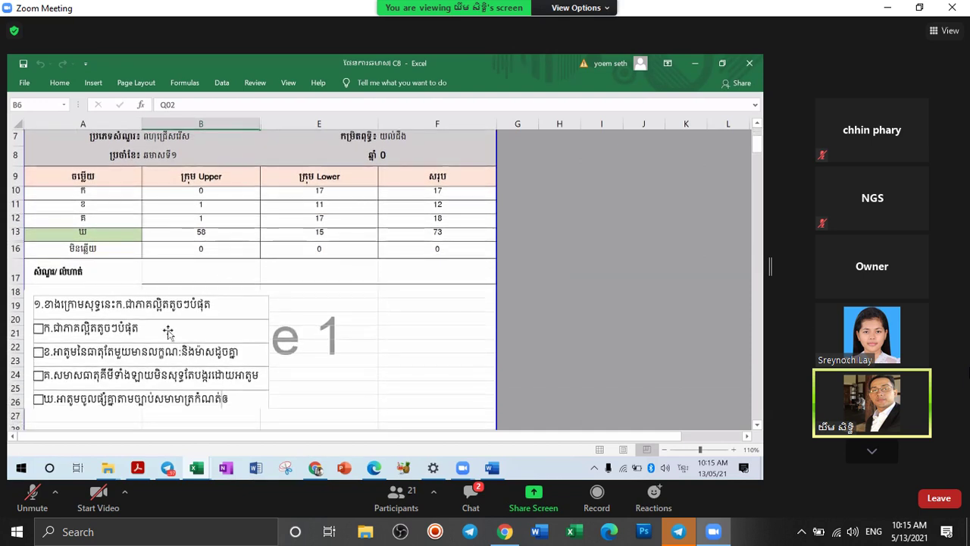
Step: Review the Q02 score card down to its embedded Word document, and view the test sheet (តេស្ត) from the main menu page
scroll(211, 354, "down", 6)
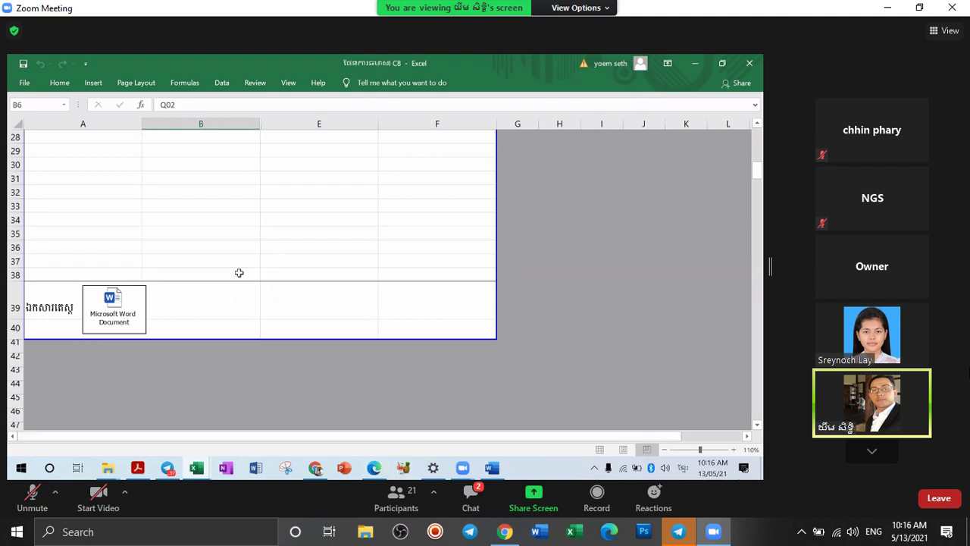
scroll(217, 290, "up", 9)
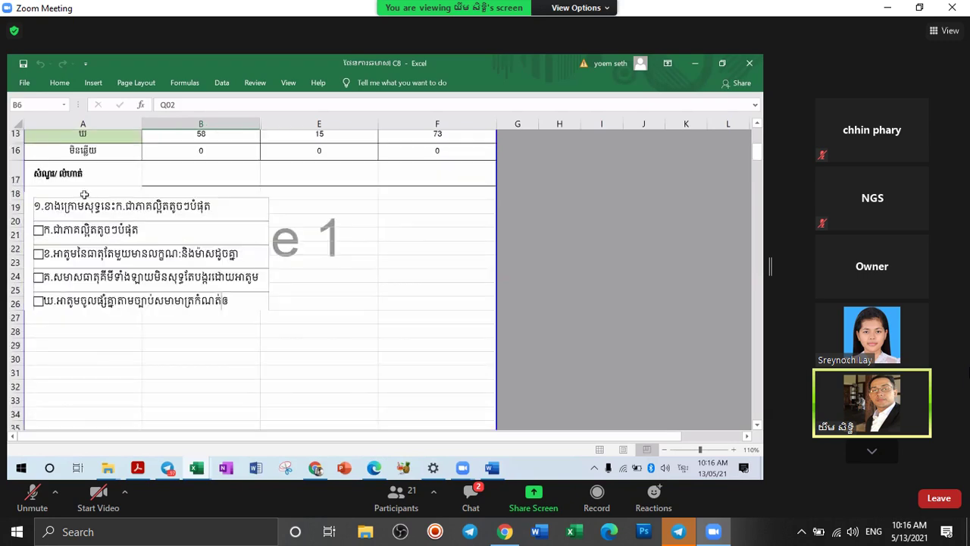
left_click(69, 156)
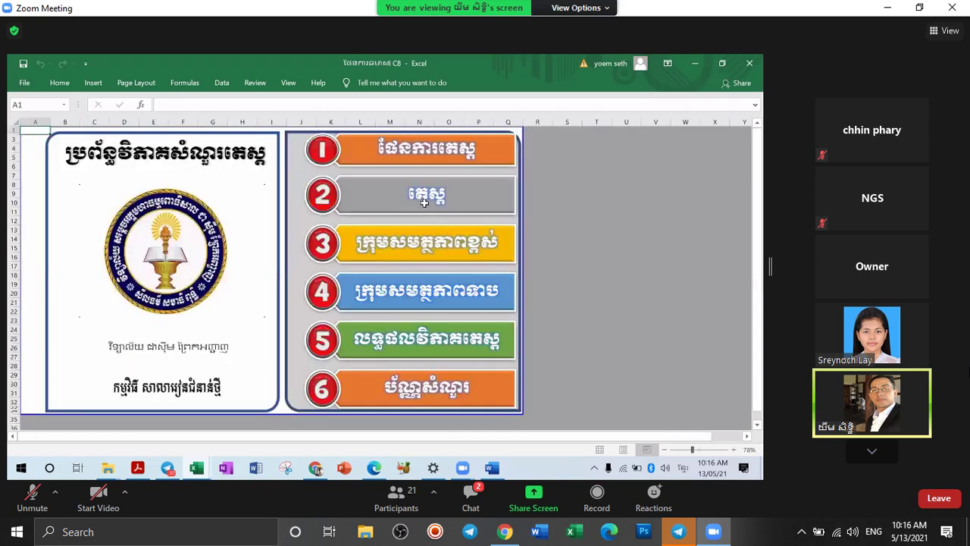
left_click(334, 209)
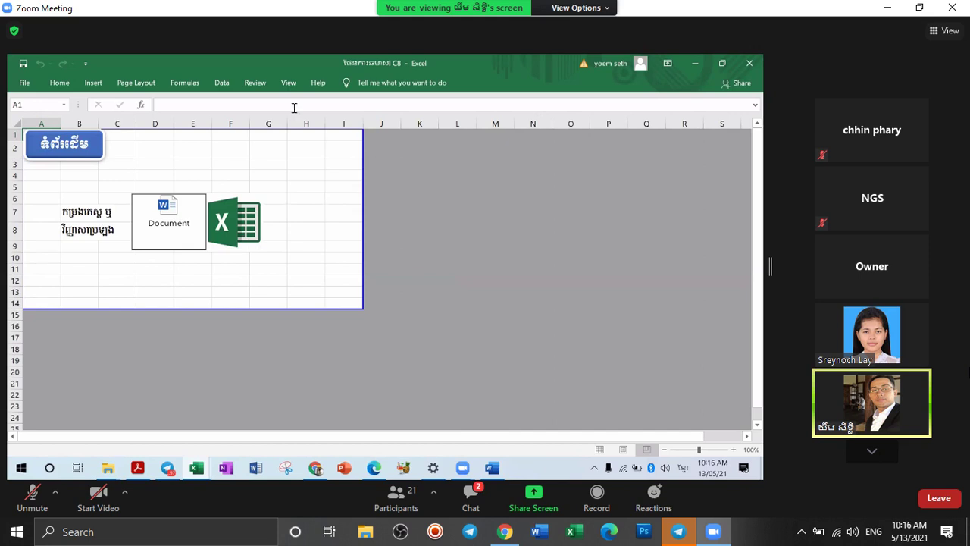
left_click(74, 155)
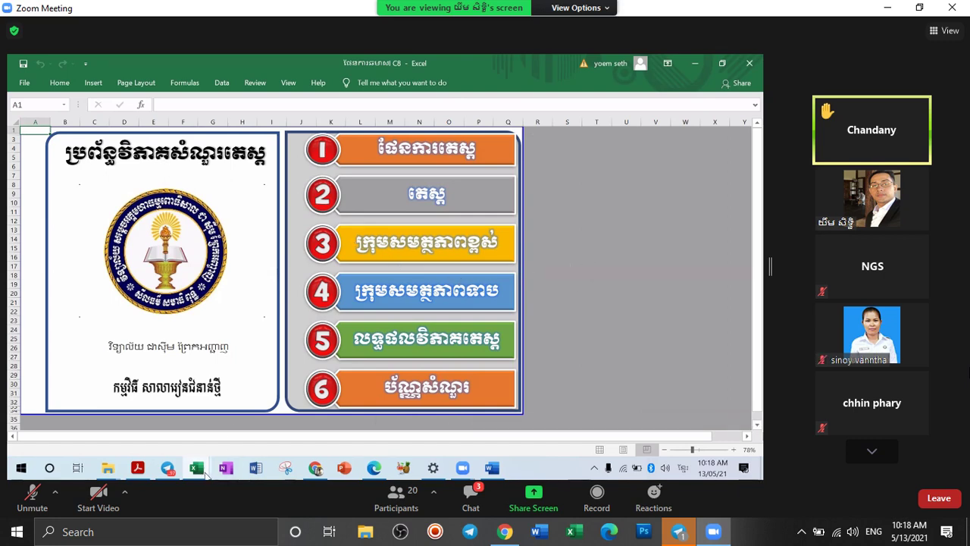
Step: Switch to the response data workbook and review the questions, options and answer codes for Q06 to Q11 on the Google Form sheet
mouse_move(196, 468)
left_click(356, 438)
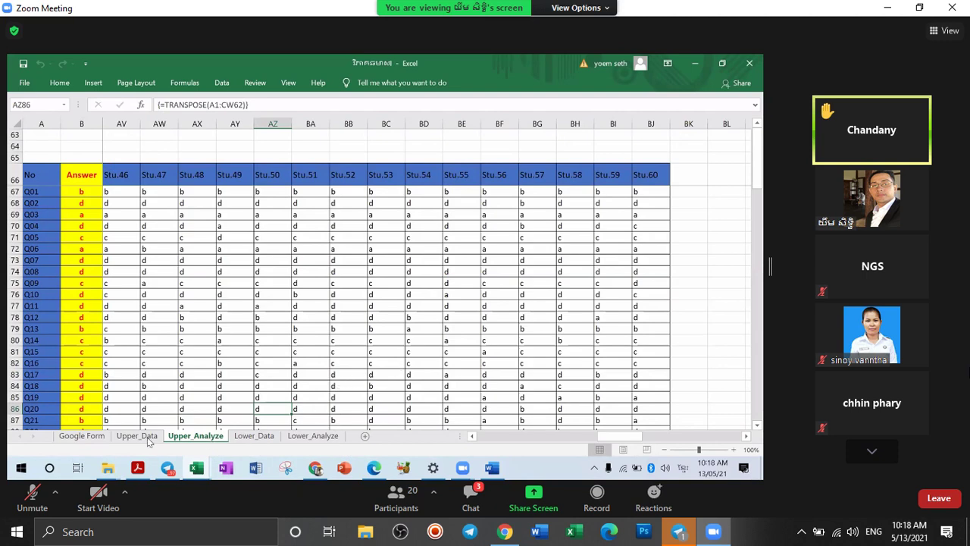
left_click(81, 436)
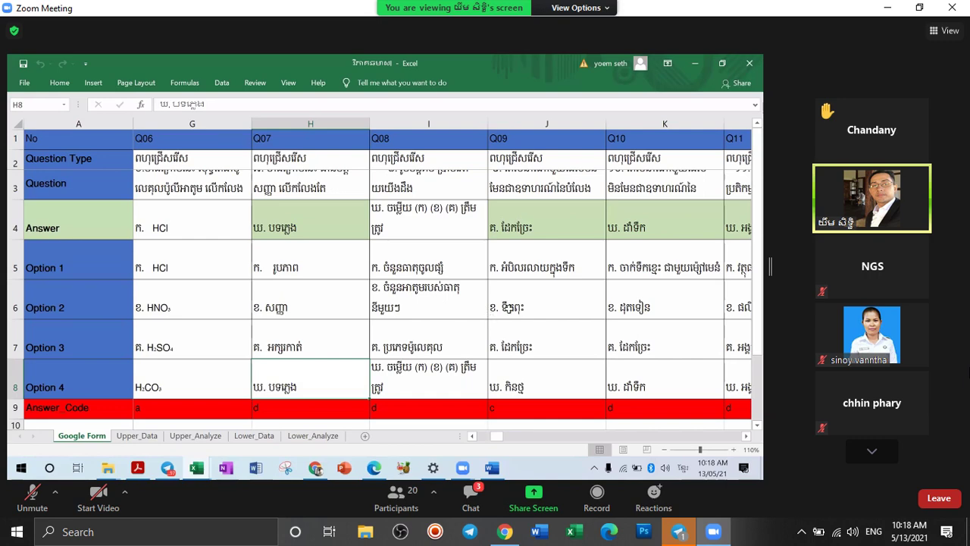
scroll(402, 310, "down", 1)
scroll(397, 294, "up", 1)
scroll(455, 295, "up", 1)
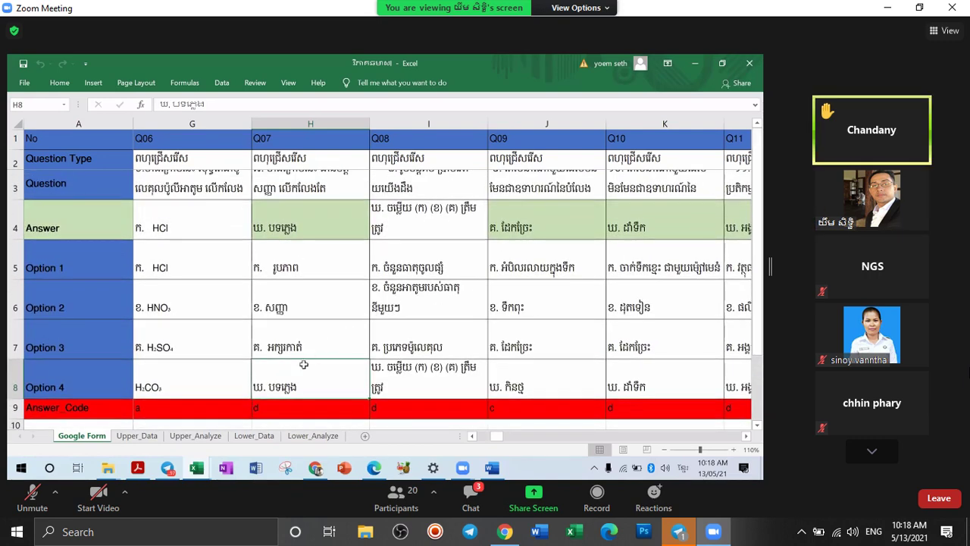
left_click(137, 435)
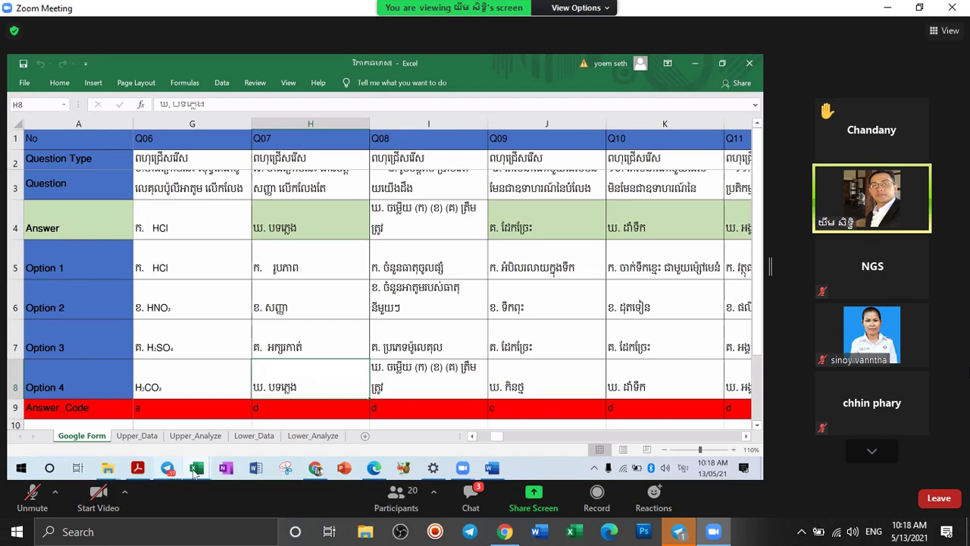
Step: Switch back to the C8 workbook's test sheet (តេស្ត) and open the embedded Word document of test questions
mouse_move(196, 470)
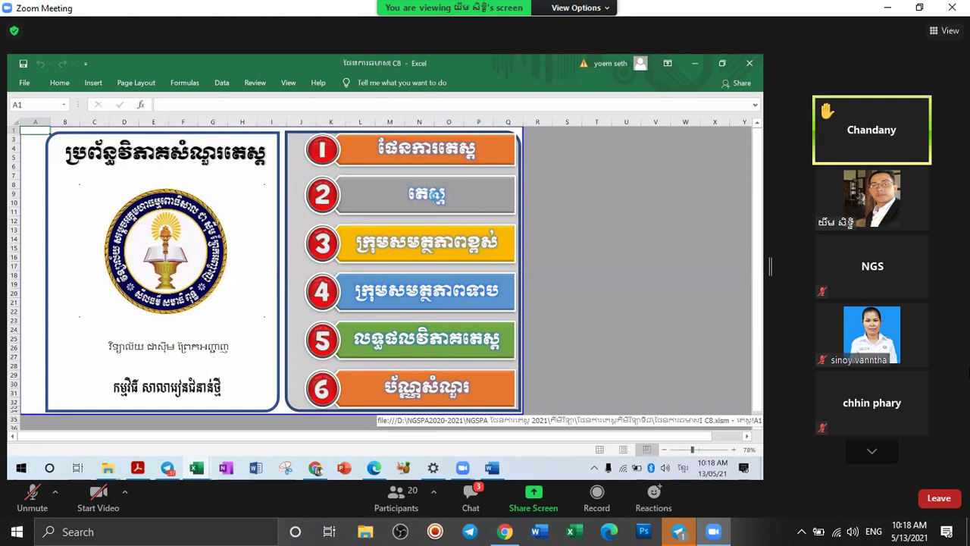
left_click(438, 199)
left_click(169, 217)
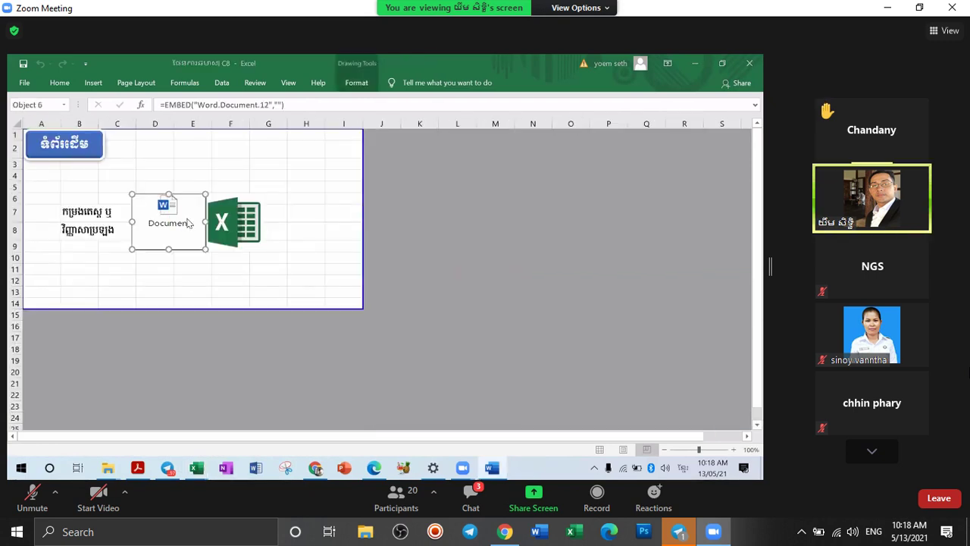
scroll(240, 222, "down", 1)
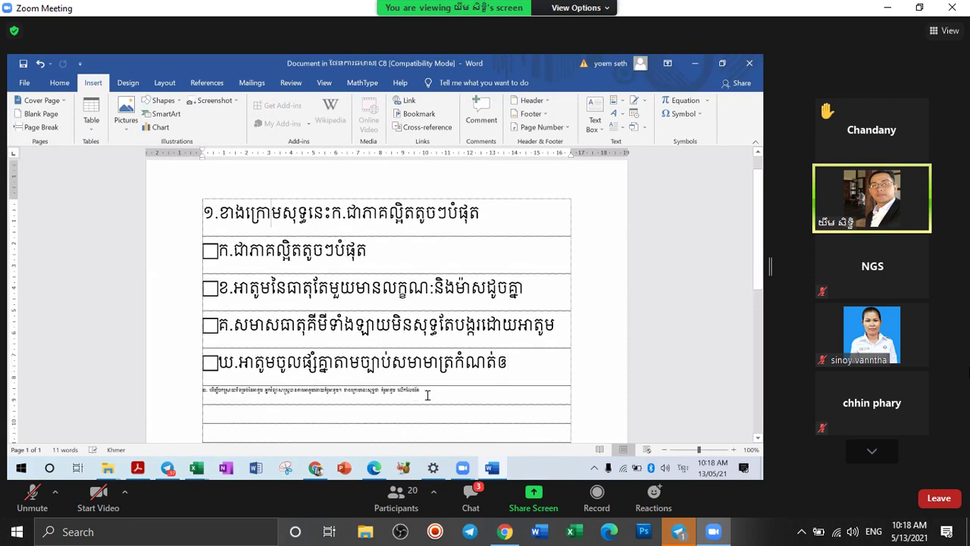
Step: Select the small-font question line below option ឃ and look over the editing and paste options available for it
left_click_drag(422, 391, 205, 399)
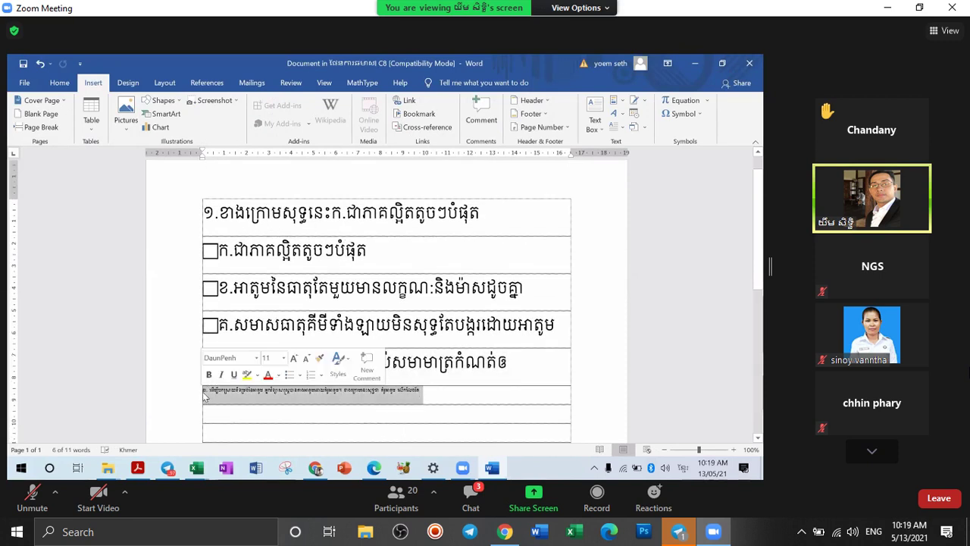
right_click(205, 399)
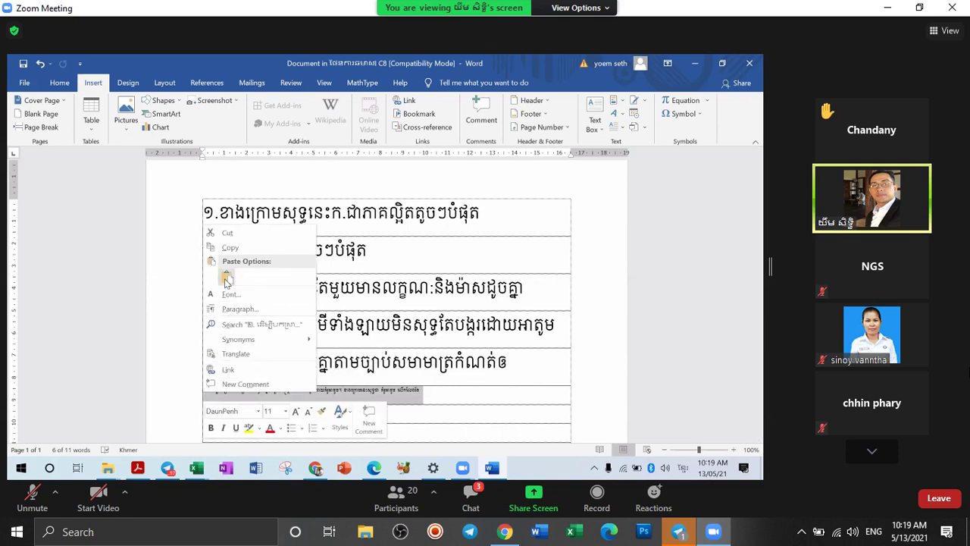
key("Escape")
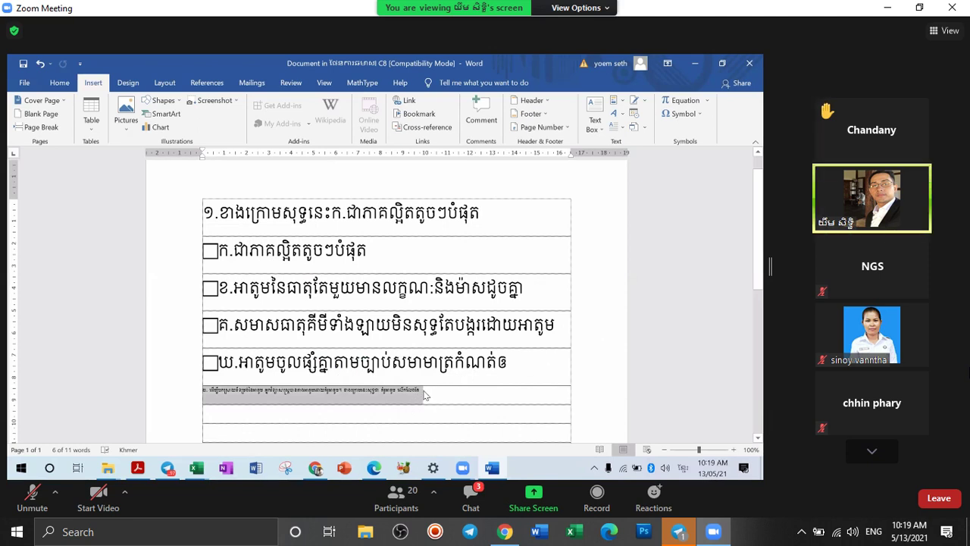
left_click(425, 394)
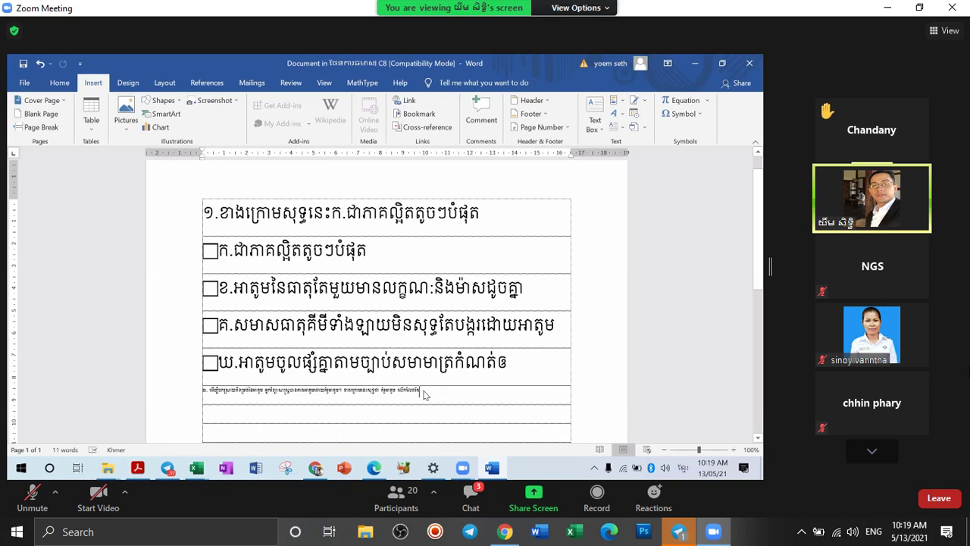
left_click_drag(291, 391, 198, 394)
right_click(219, 394)
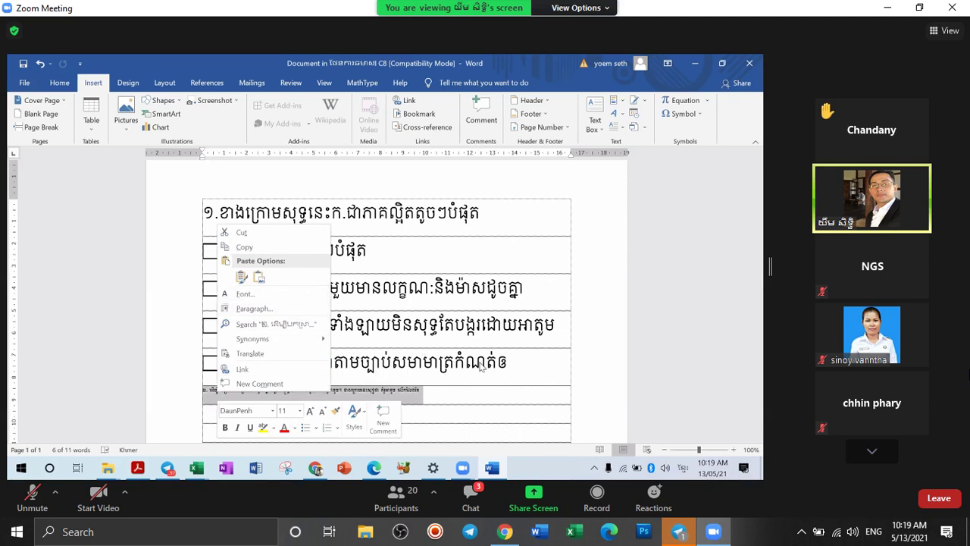
key("Escape")
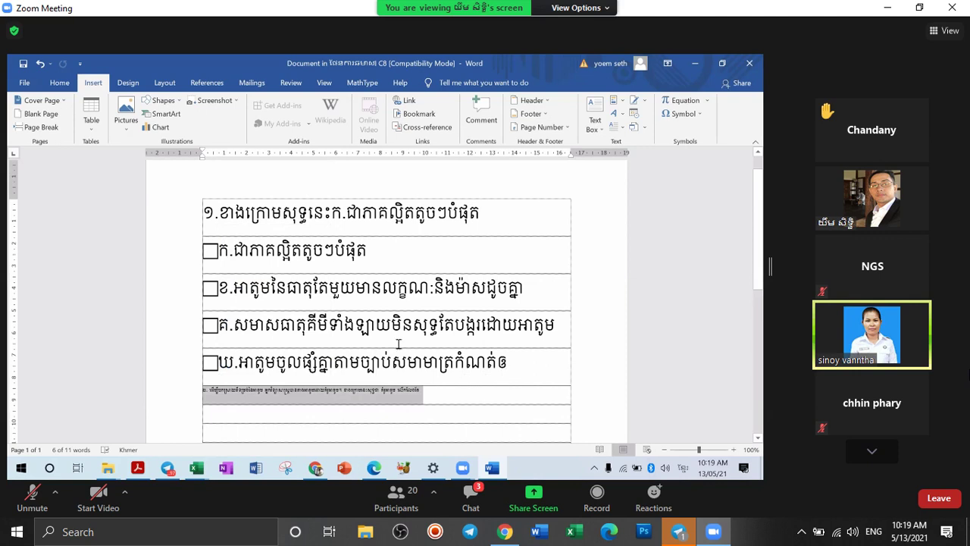
Step: Look over question ១ and its options ក to ឃ in the embedded document, and deselect the small-font line
scroll(398, 344, "down", 1)
scroll(421, 350, "up", 2)
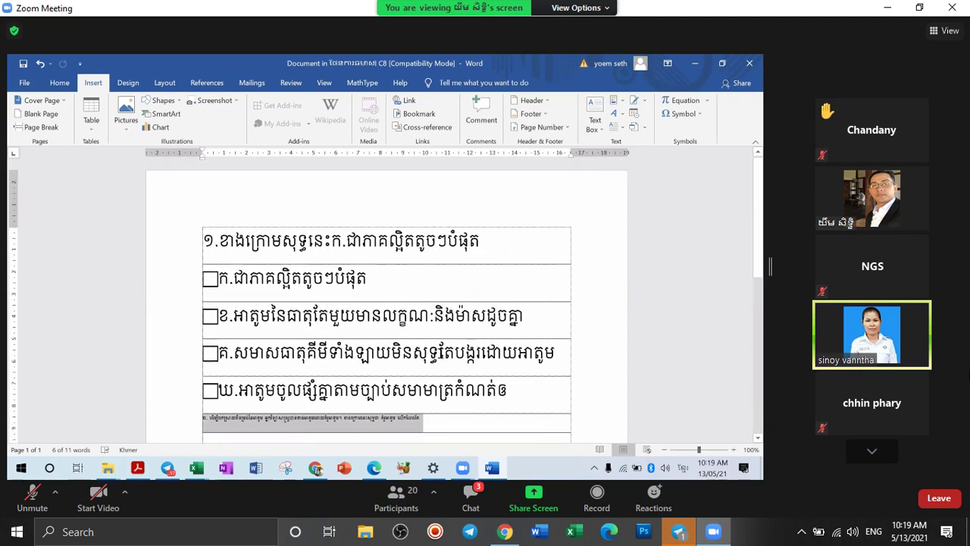
scroll(437, 379, "down", 1)
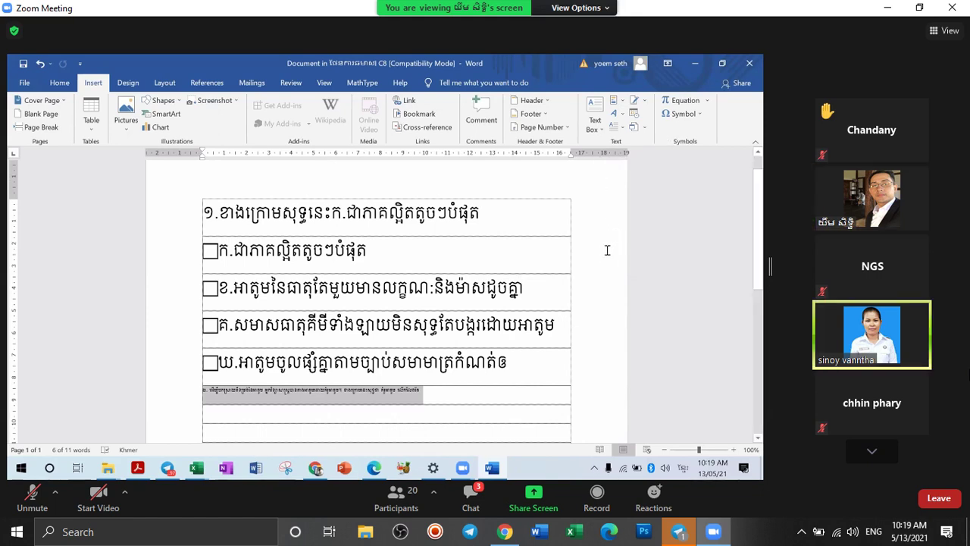
left_click(24, 83)
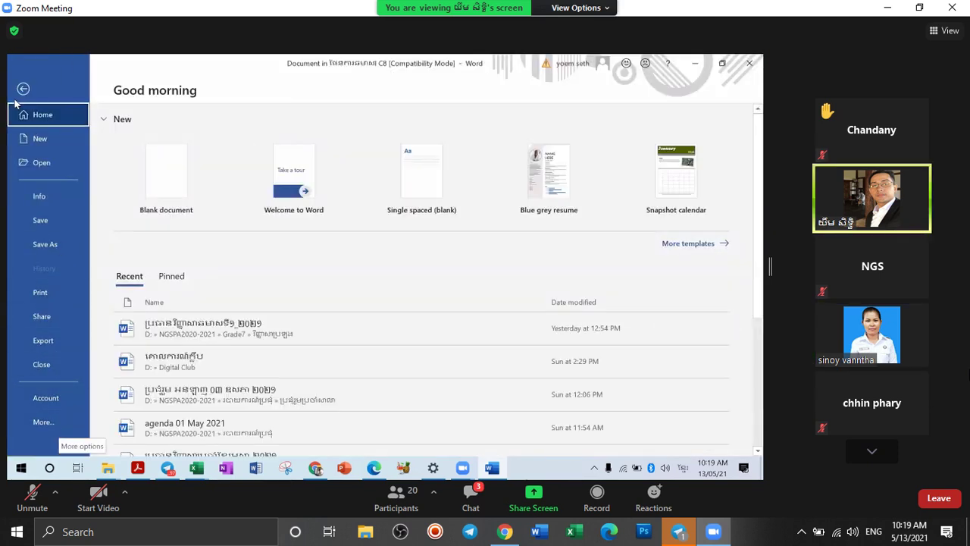
key("Escape")
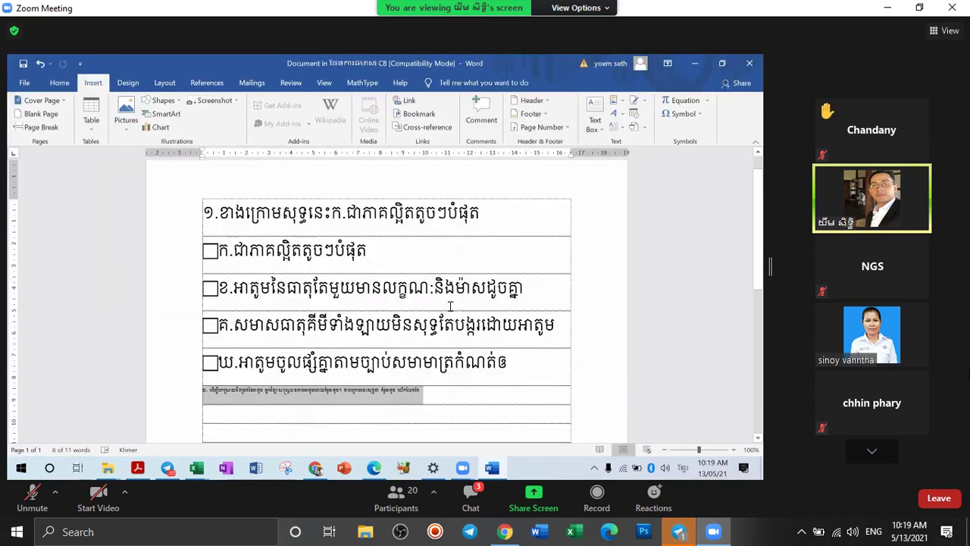
scroll(616, 260, "up", 1)
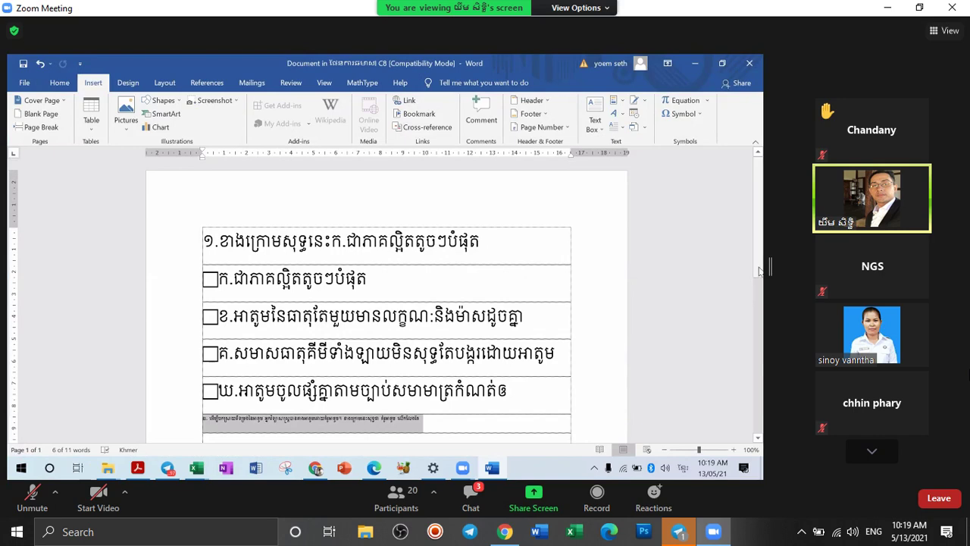
scroll(756, 300, "down", 1)
scroll(754, 326, "down", 2)
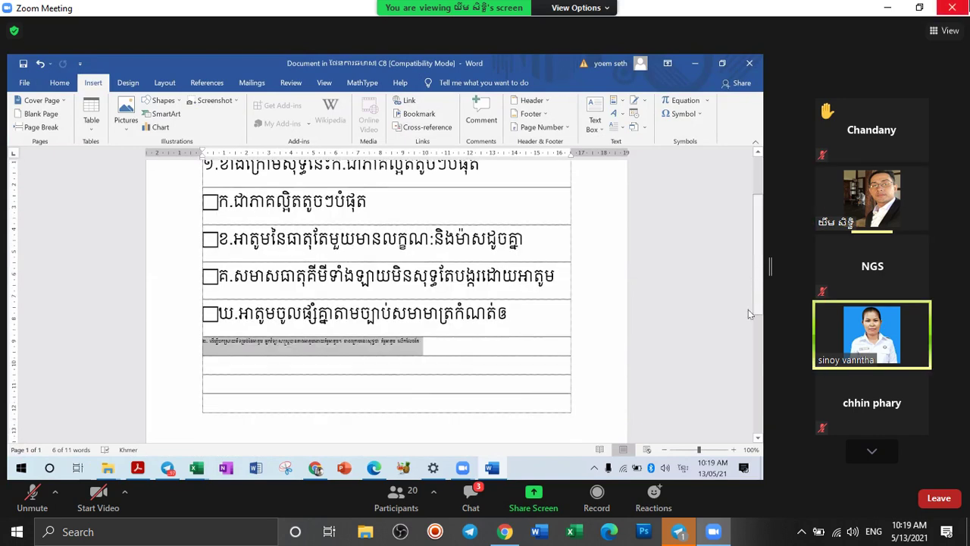
scroll(745, 286, "up", 3)
scroll(741, 288, "down", 1)
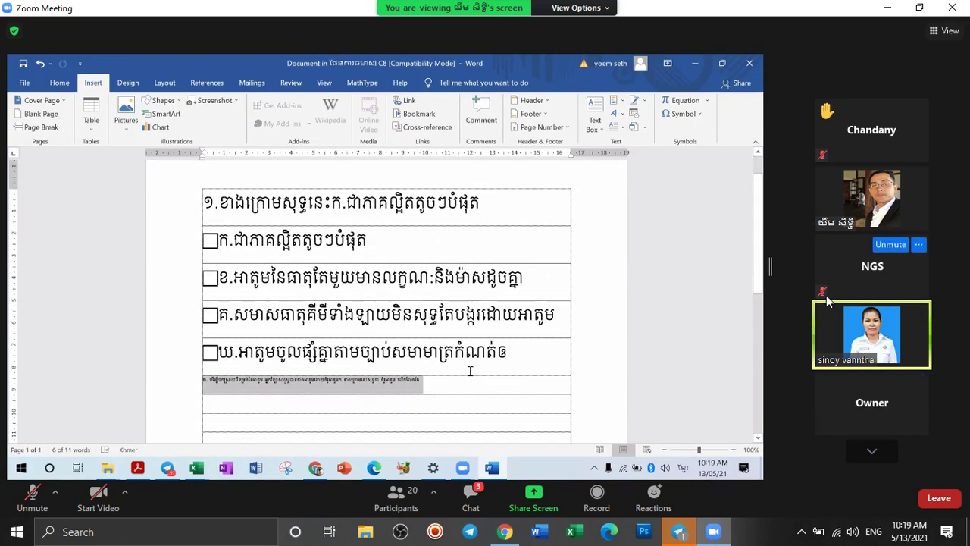
left_click(514, 358)
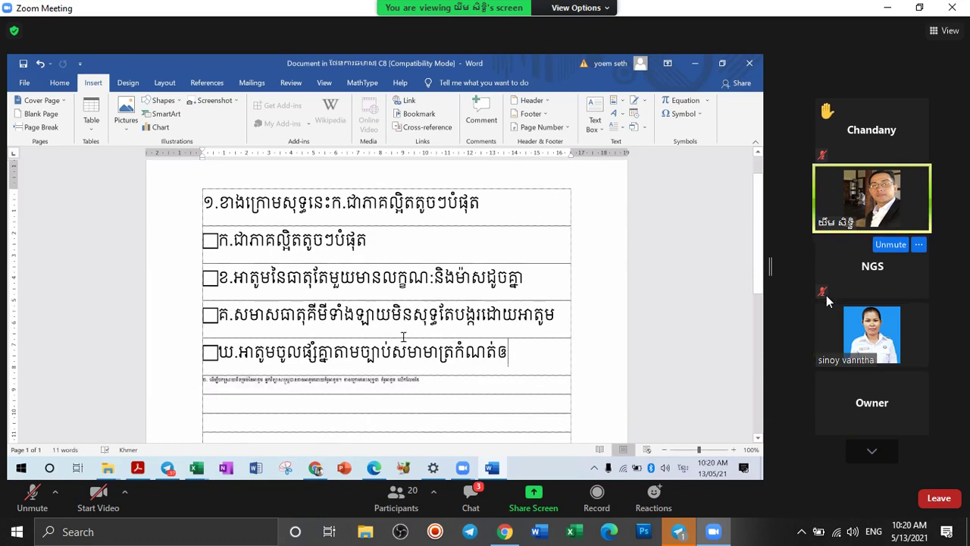
scroll(402, 337, "down", 1)
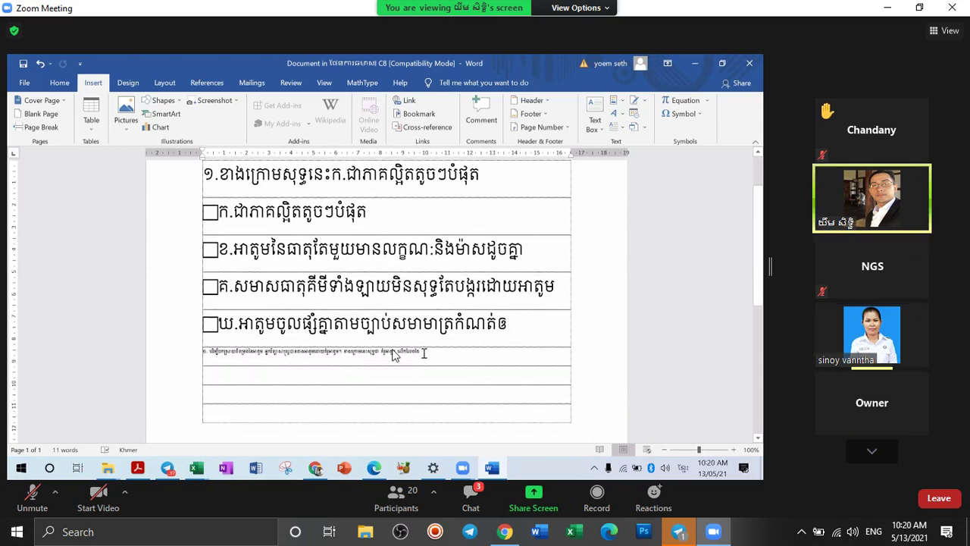
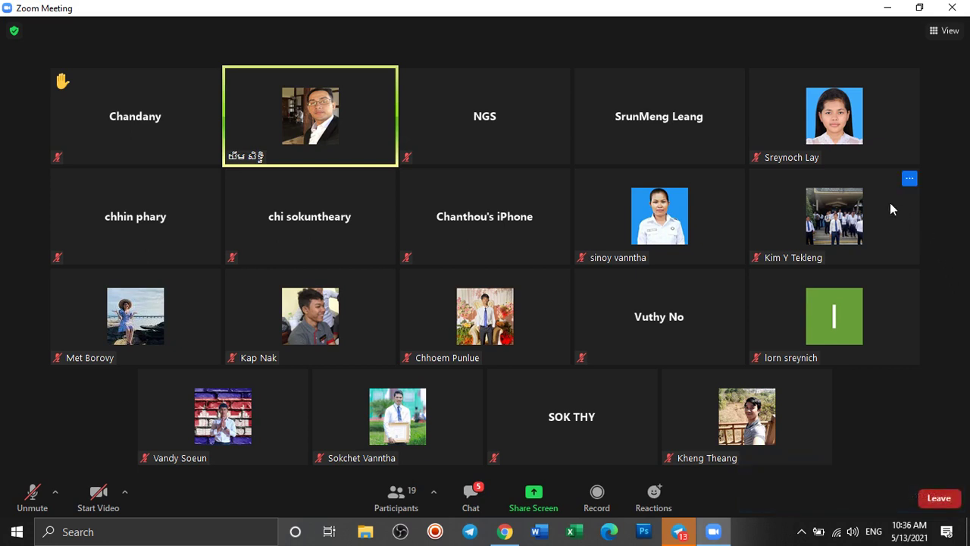
Step: Turn the meeting camera on briefly, and switch it off again
left_click(98, 501)
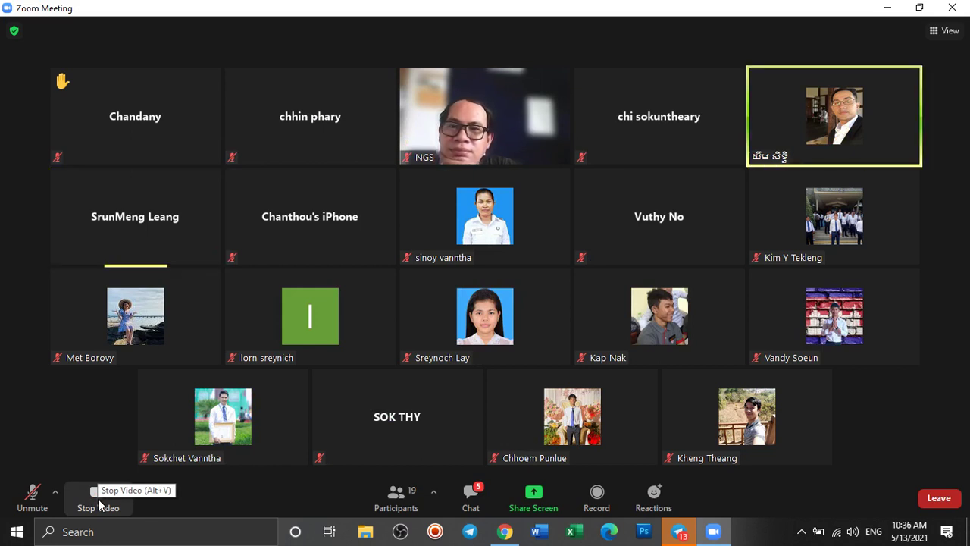
left_click(99, 502)
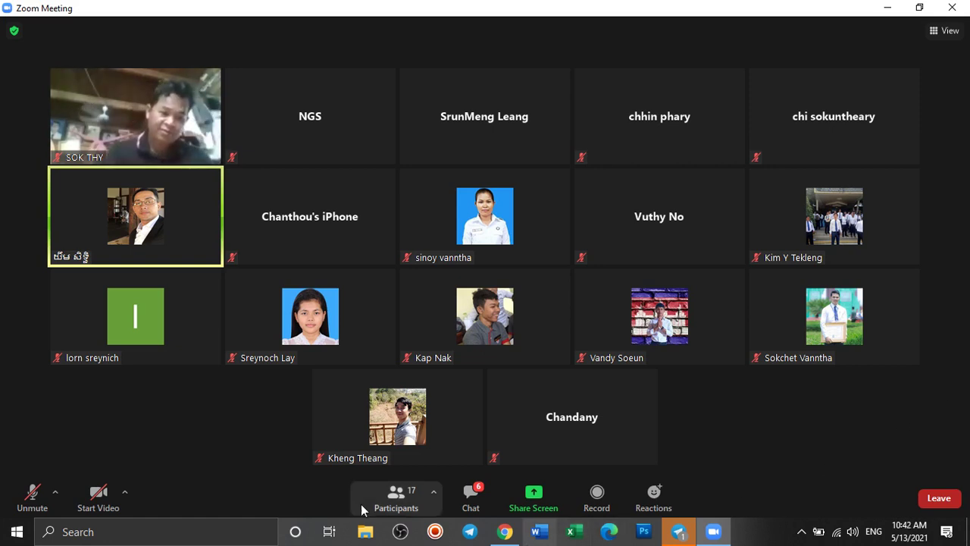
Step: Open the meeting chat, read the latest messages from participants, and close the chat
left_click(471, 501)
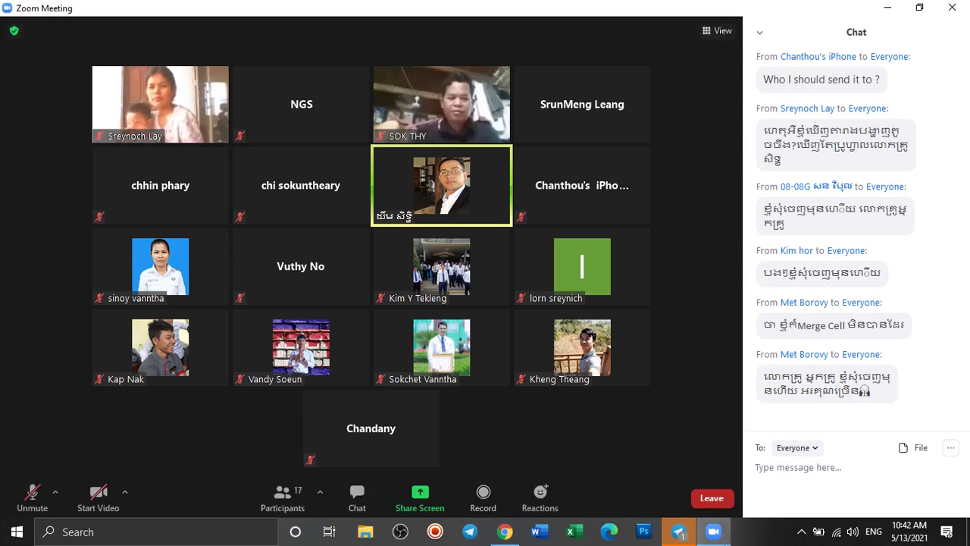
left_click(816, 491)
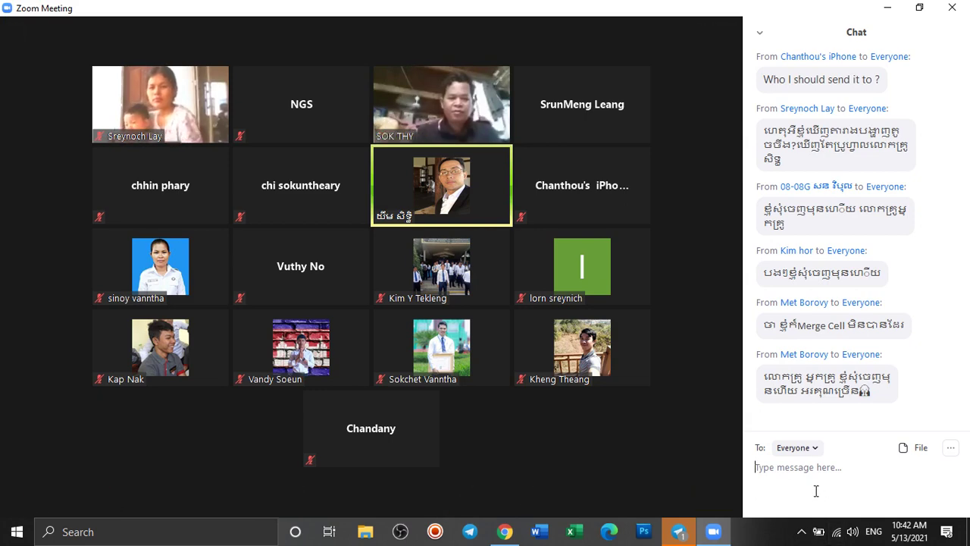
left_click(761, 34)
left_click(781, 52)
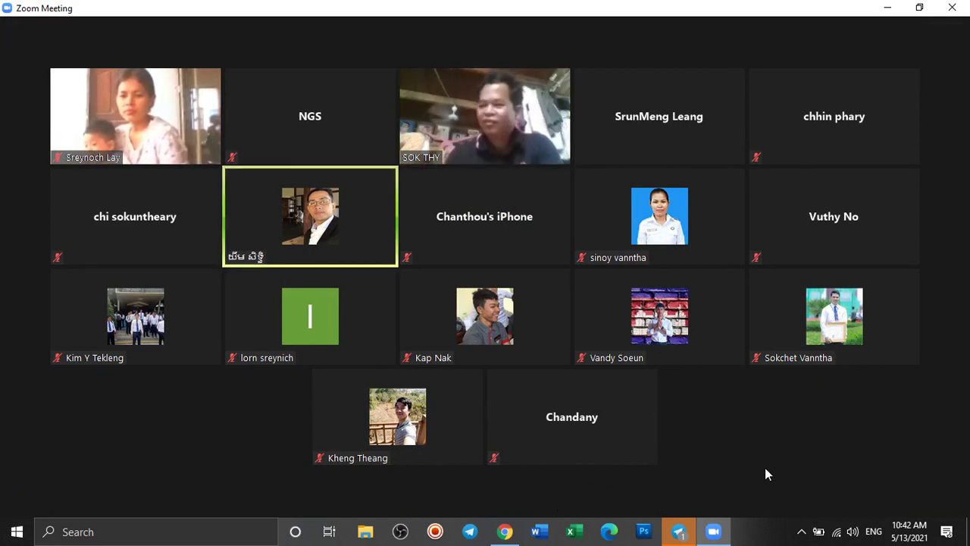
Step: View the embedded Word document of question ១ down to the end of its page and back to the beginning
mouse_move(762, 471)
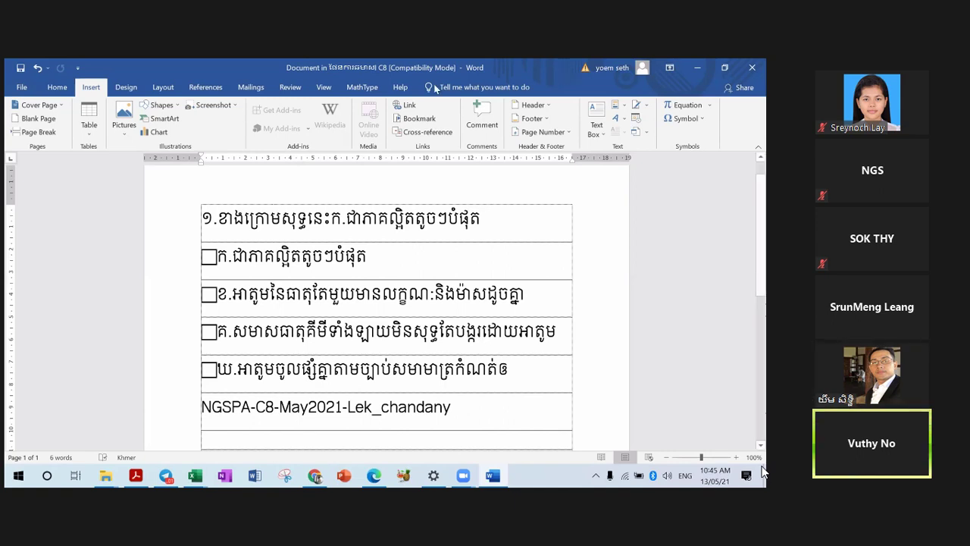
scroll(401, 396, "down", 8)
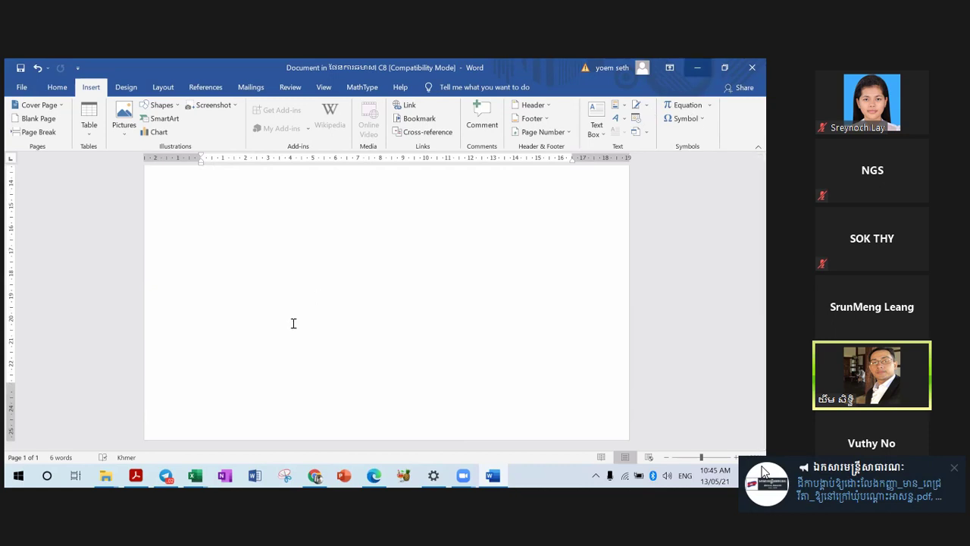
scroll(293, 323, "up", 8)
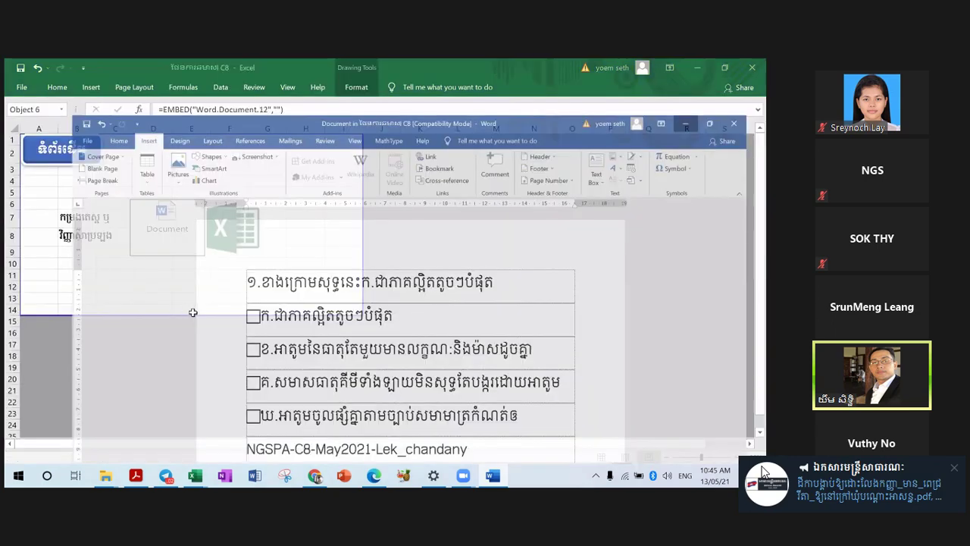
Step: Return to the Q02 score card in the C8 workbook and point out the question number and answer option ឃ
scroll(307, 273, "down", 2)
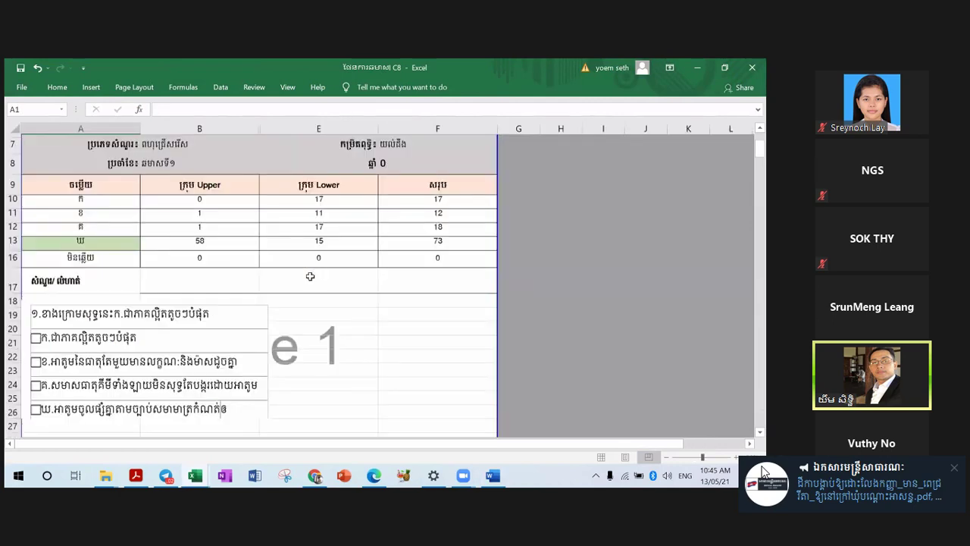
scroll(210, 212, "up", 1)
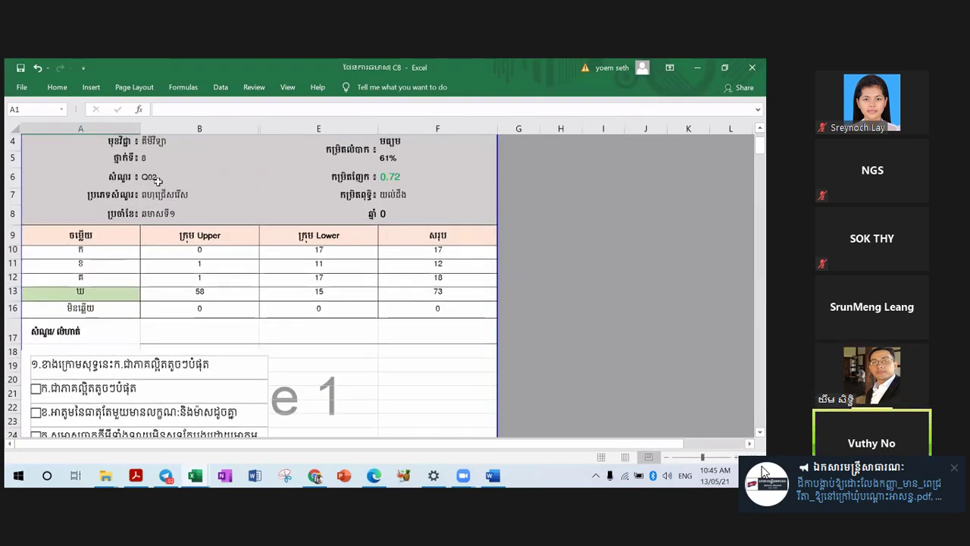
left_click(187, 178)
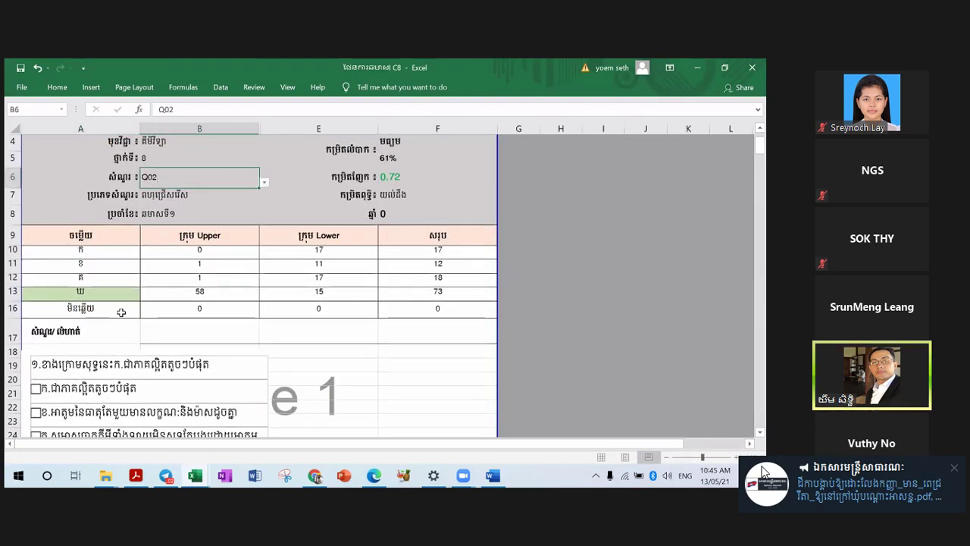
left_click(110, 251)
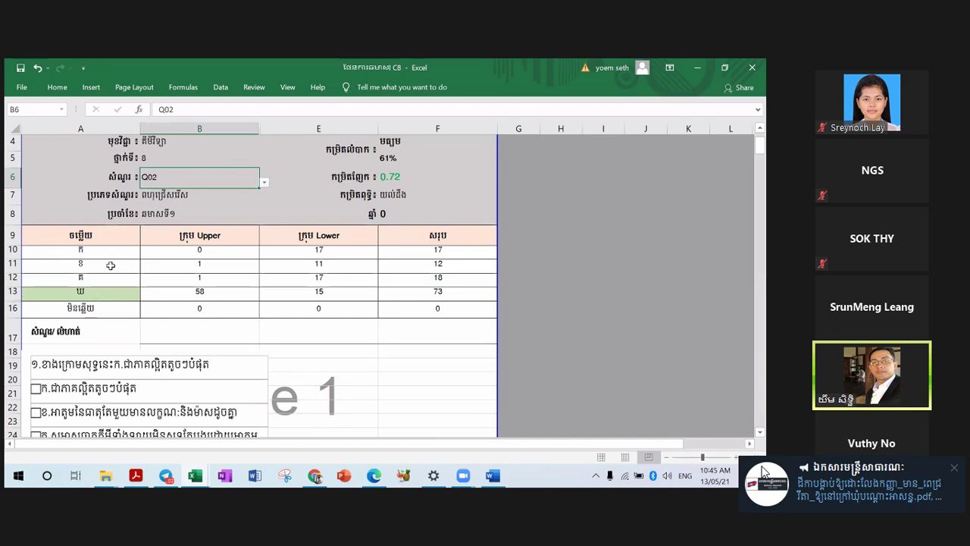
key("Down")
left_click(111, 294)
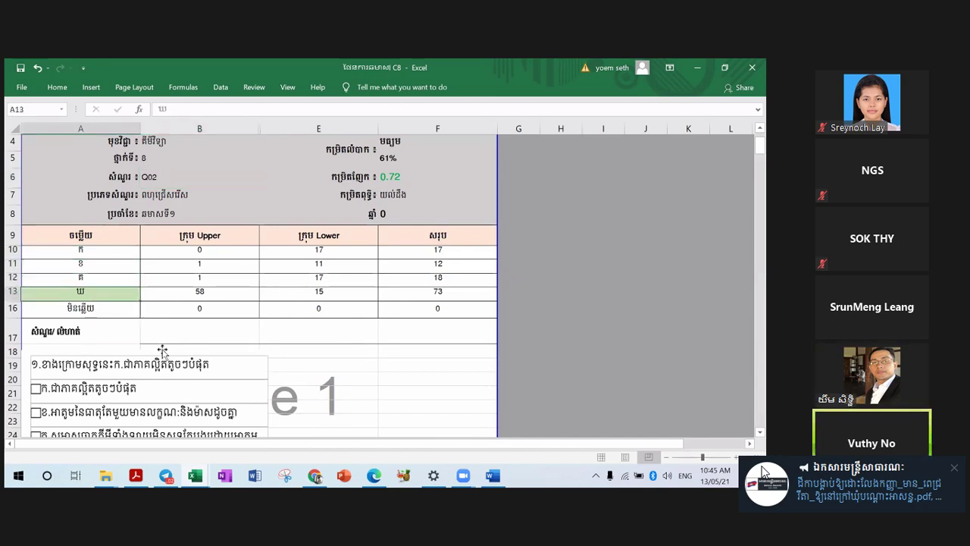
Step: Compare the Upper and Lower group answer counts on the Q02 score card with the question text embedded below them
scroll(132, 351, "down", 1)
scroll(154, 343, "down", 2)
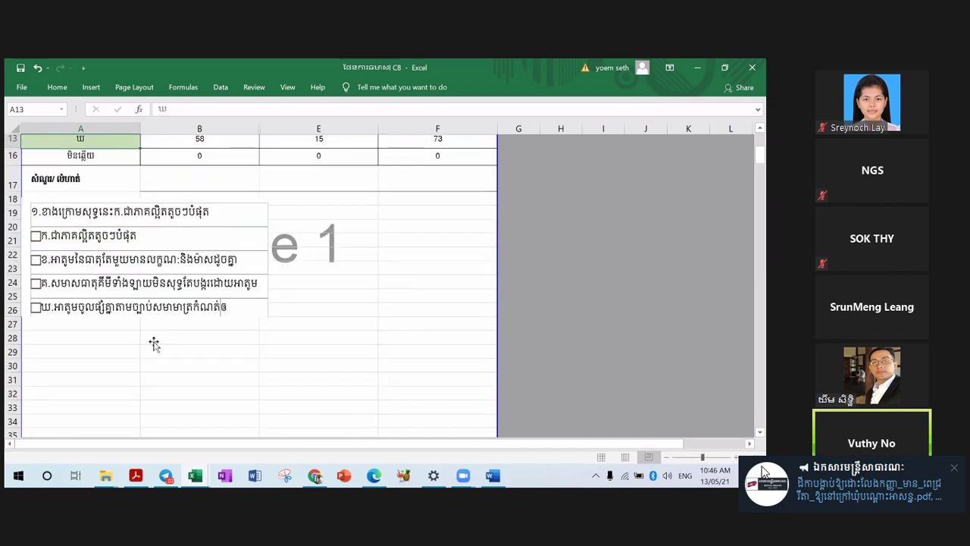
scroll(153, 343, "up", 3)
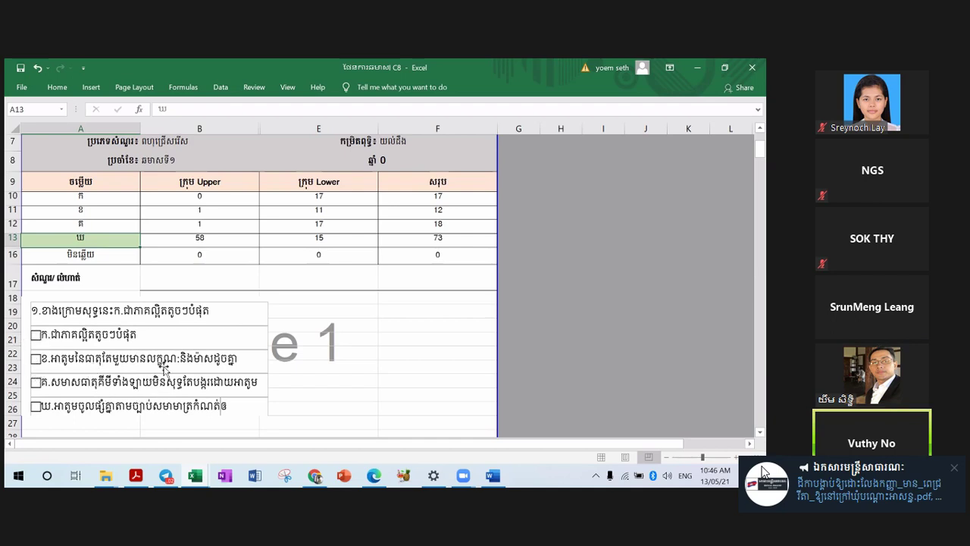
scroll(173, 362, "up", 1)
scroll(173, 362, "up", 1)
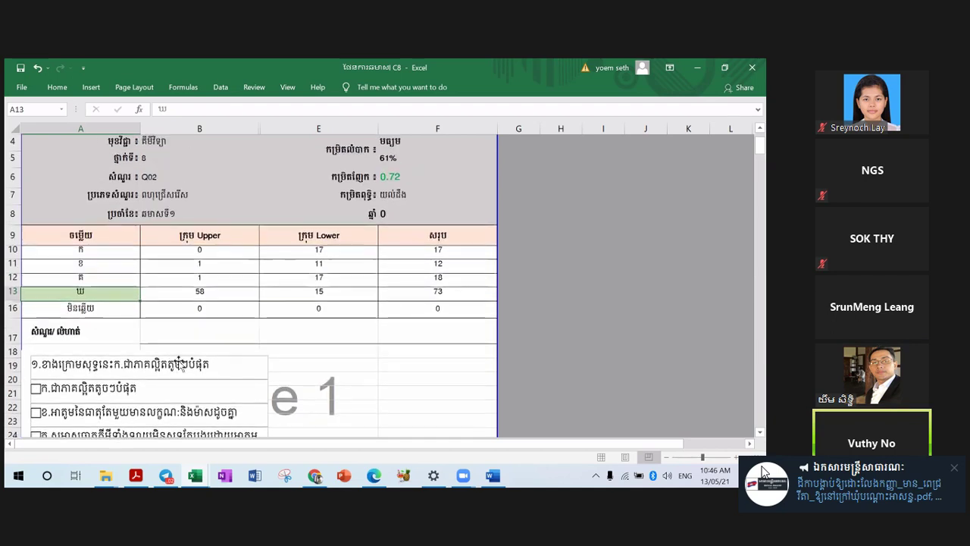
scroll(56, 348, "down", 2)
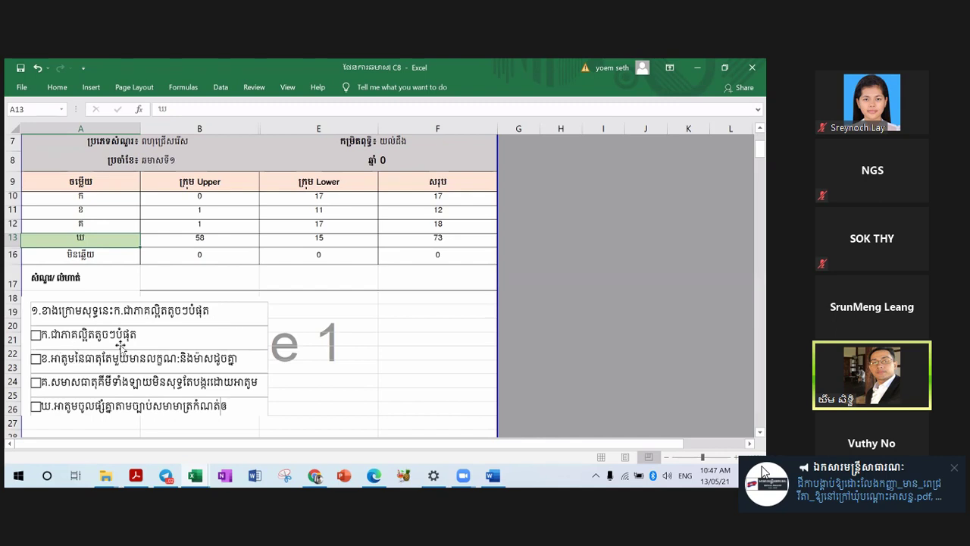
scroll(152, 352, "down", 1)
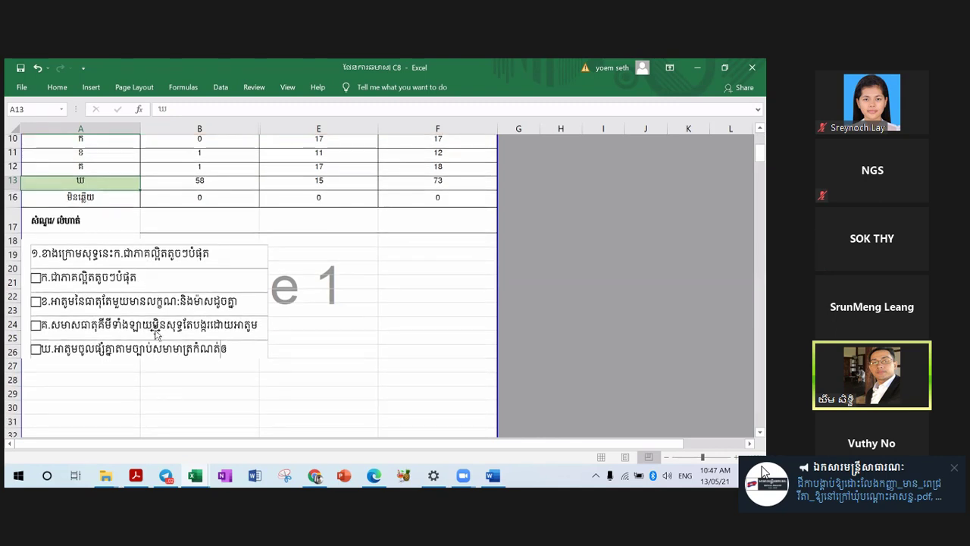
scroll(159, 334, "up", 3)
scroll(250, 377, "down", 1)
scroll(250, 379, "down", 1)
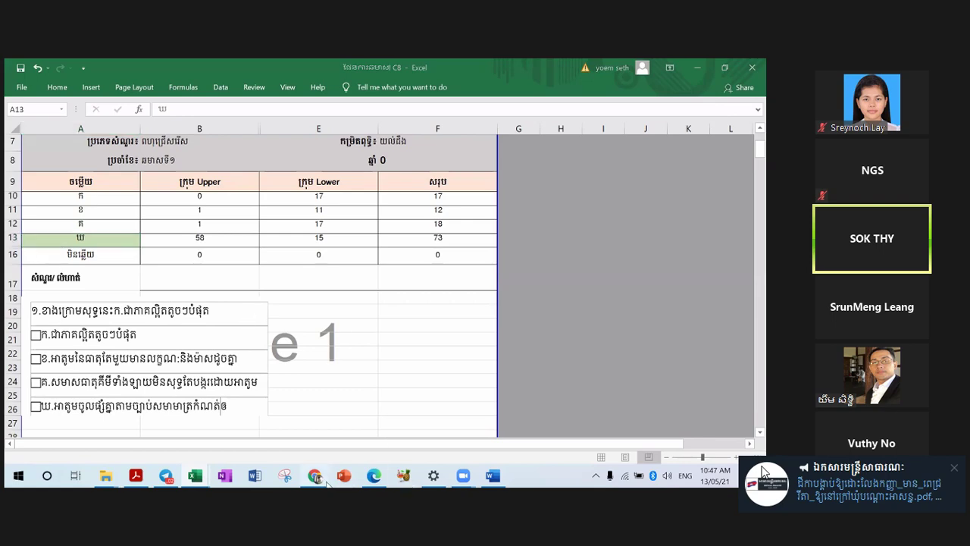
Step: Switch to the response data workbook and view the questions, answers and options from Q06 onward on the Google Form sheet
key("alt+Tab")
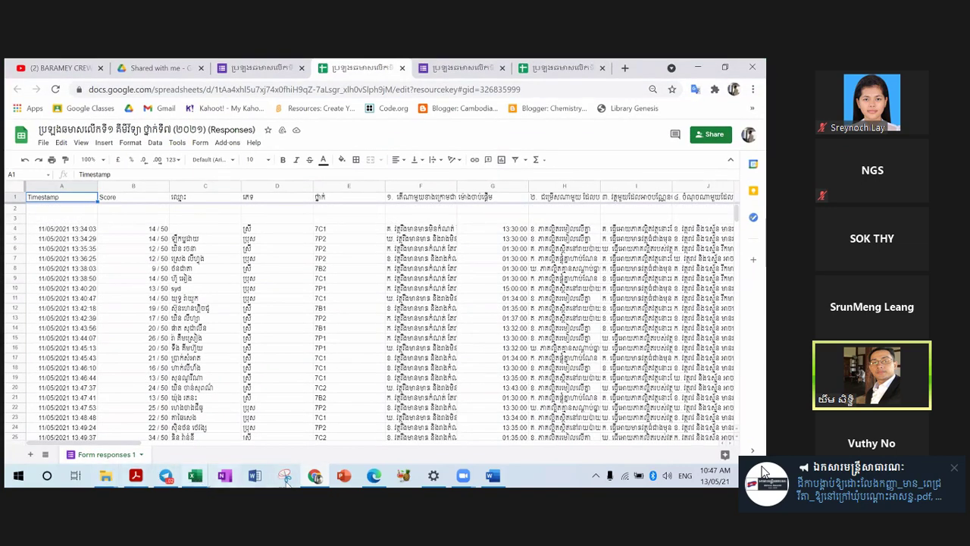
left_click(197, 477)
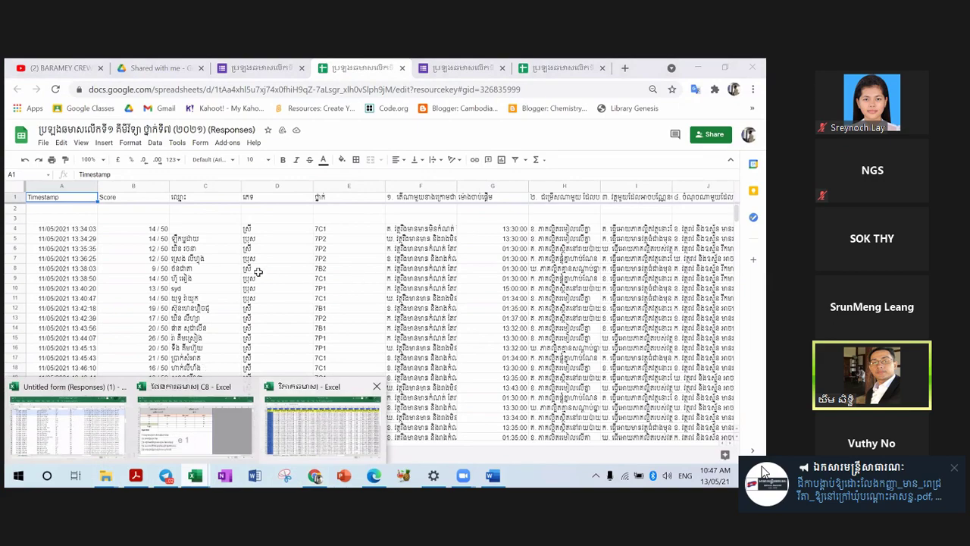
left_click(322, 425)
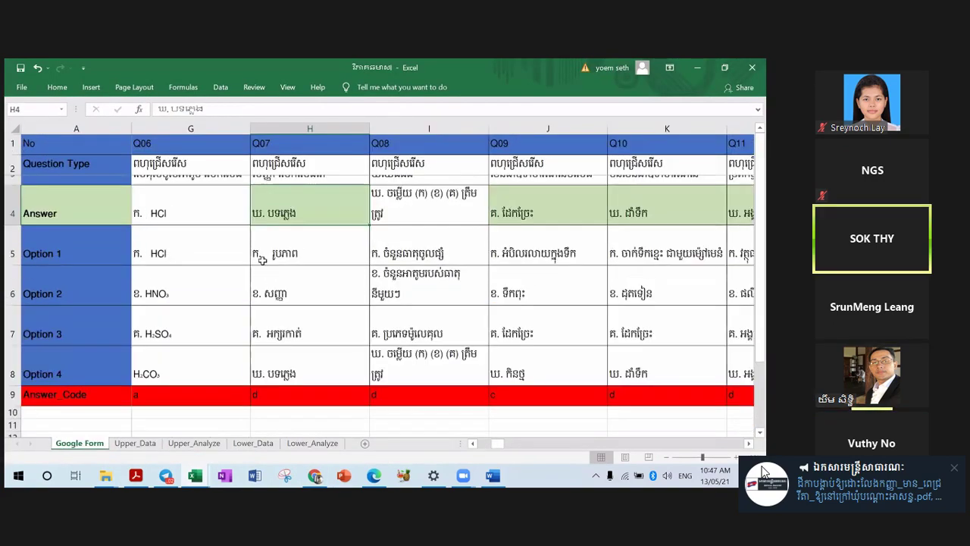
scroll(260, 258, "up", 1)
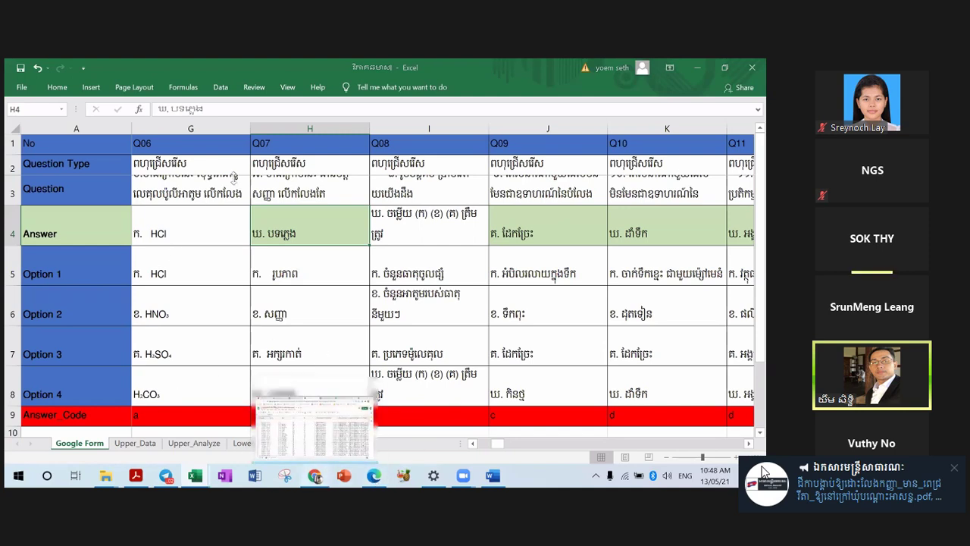
Step: Switch to the browser and review the response summary of the grade 7 chemistry semester exam in Google Forms
key("alt+Tab")
left_click(262, 67)
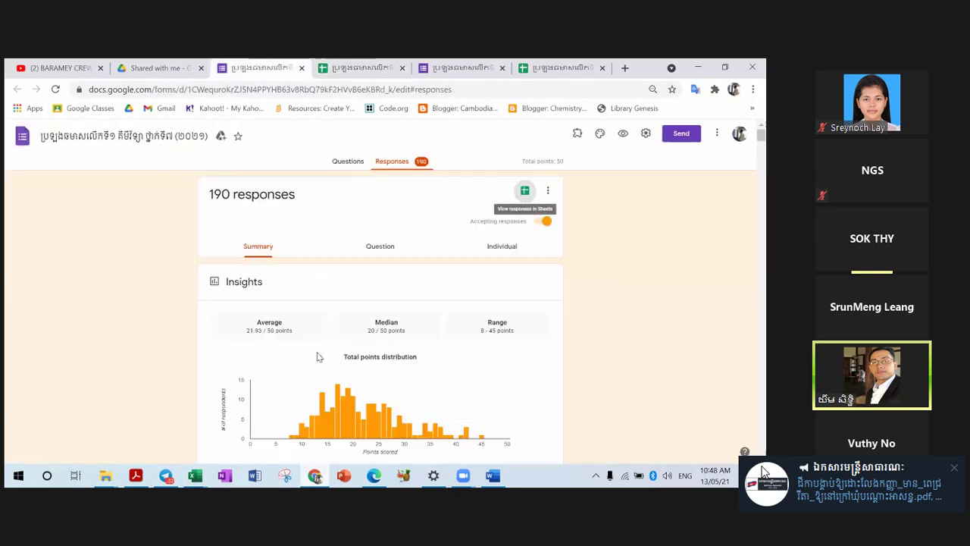
scroll(322, 354, "down", 10)
scroll(322, 353, "up", 10)
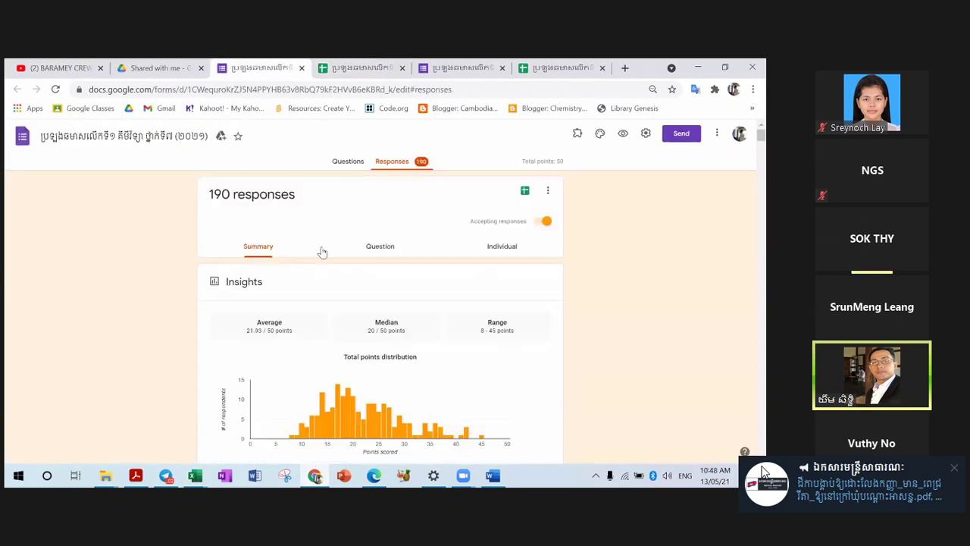
Step: Open the exam form's question editor and examine the answer options of question 1, highlighting options ឃ and គ
left_click(379, 247)
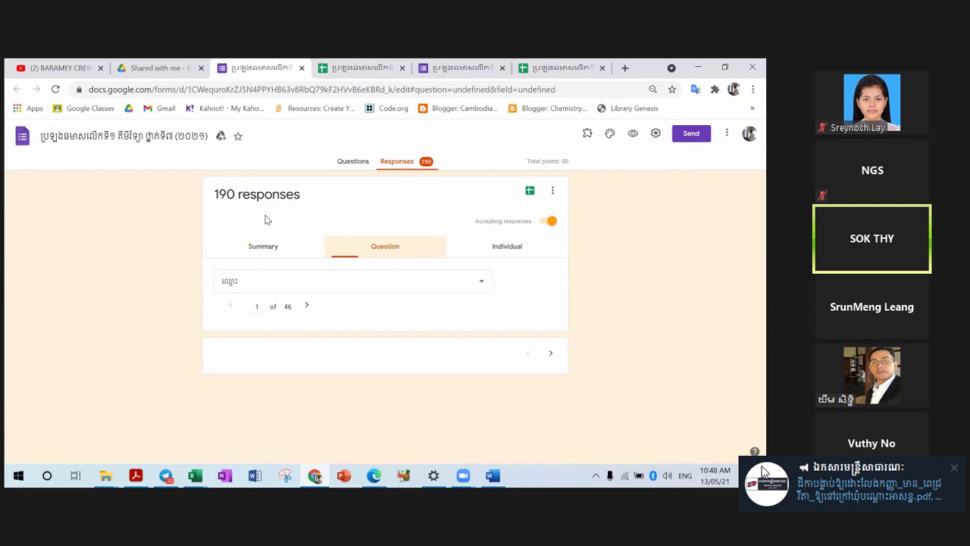
left_click(349, 162)
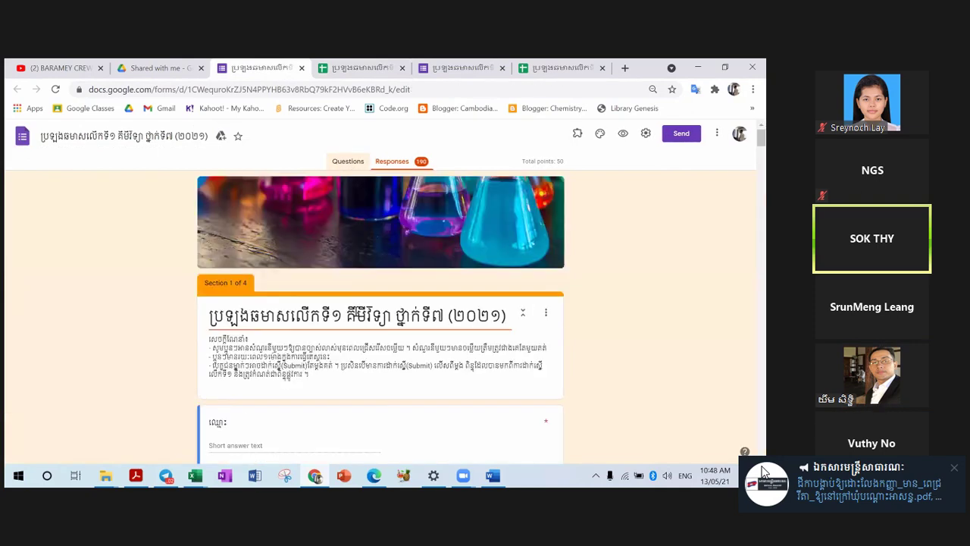
scroll(345, 332, "down", 5)
scroll(308, 336, "down", 2)
scroll(318, 341, "up", 3)
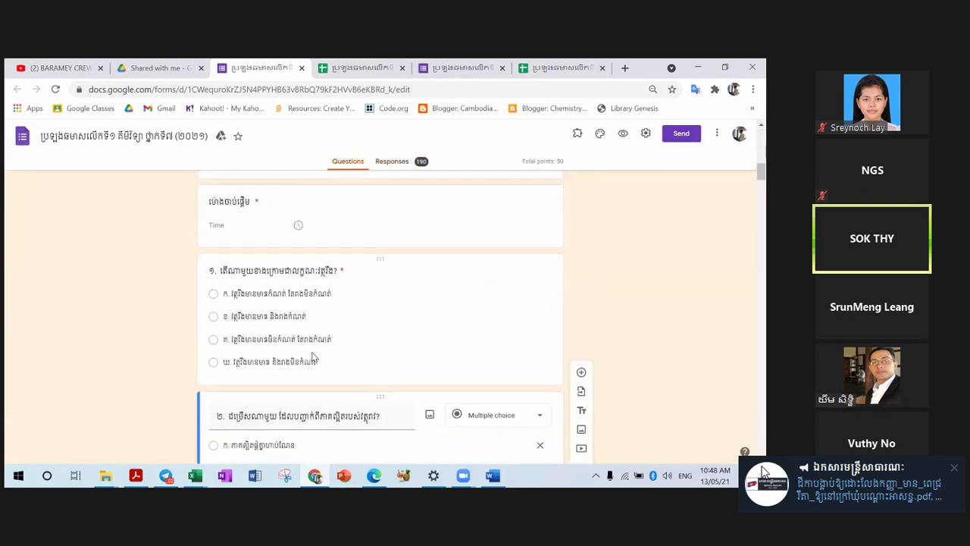
scroll(326, 345, "down", 1)
left_click(322, 345)
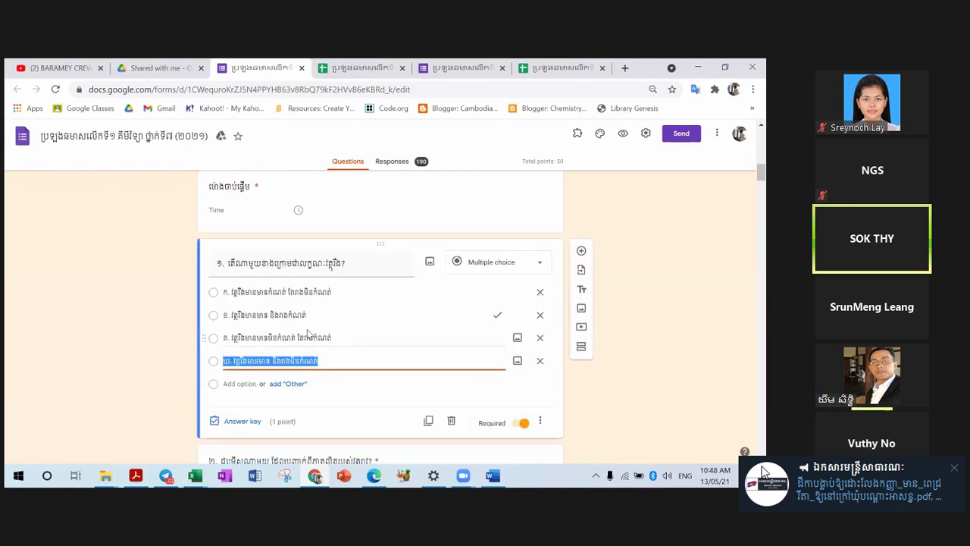
left_click(338, 341)
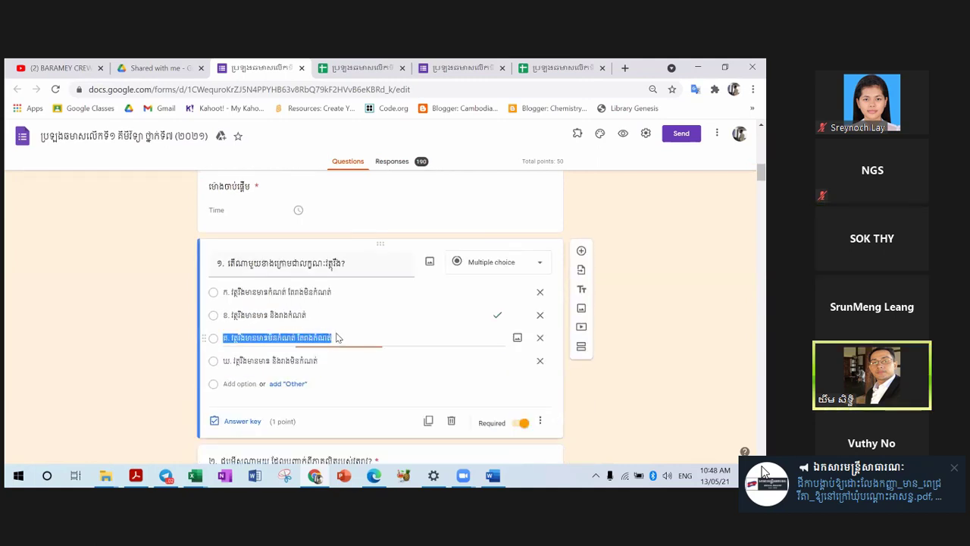
left_click(339, 339)
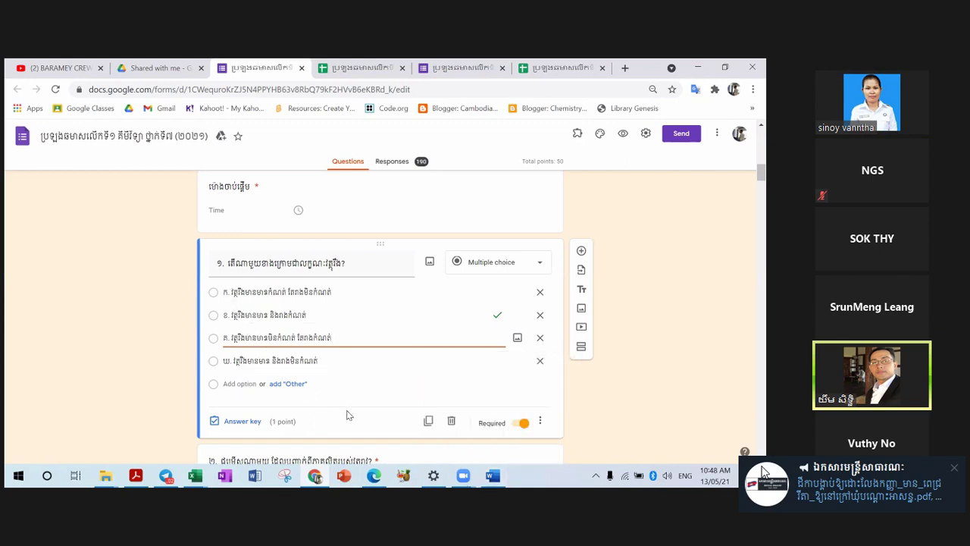
Step: Glance at question 2 of the form, then return to question 1 and point out the letter of option ក
scroll(248, 349, "down", 1)
scroll(248, 349, "down", 5)
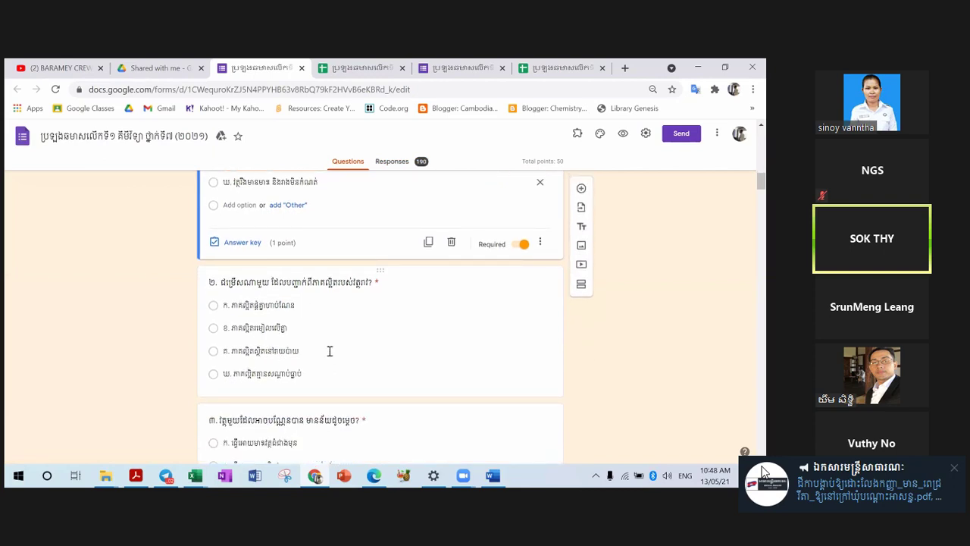
scroll(329, 355, "up", 4)
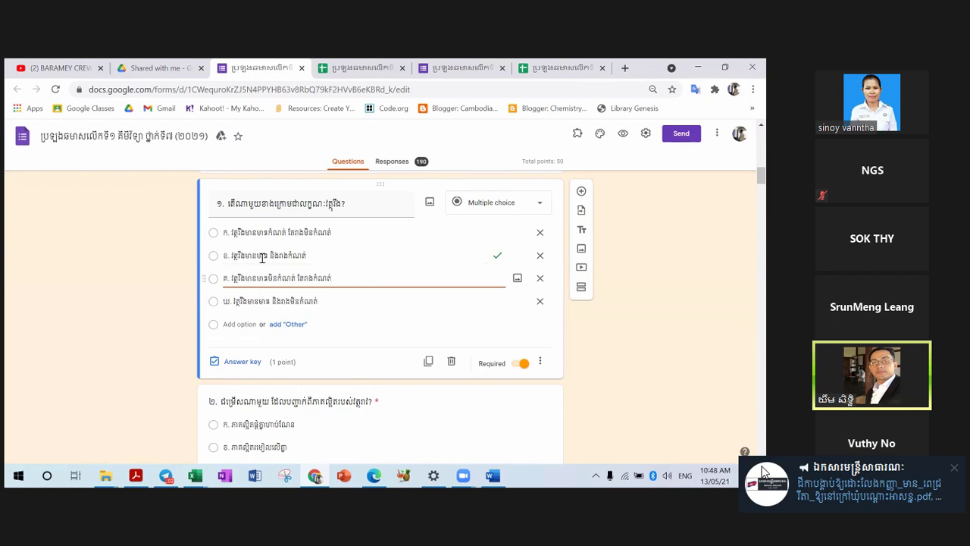
left_click(229, 236)
left_click(230, 237)
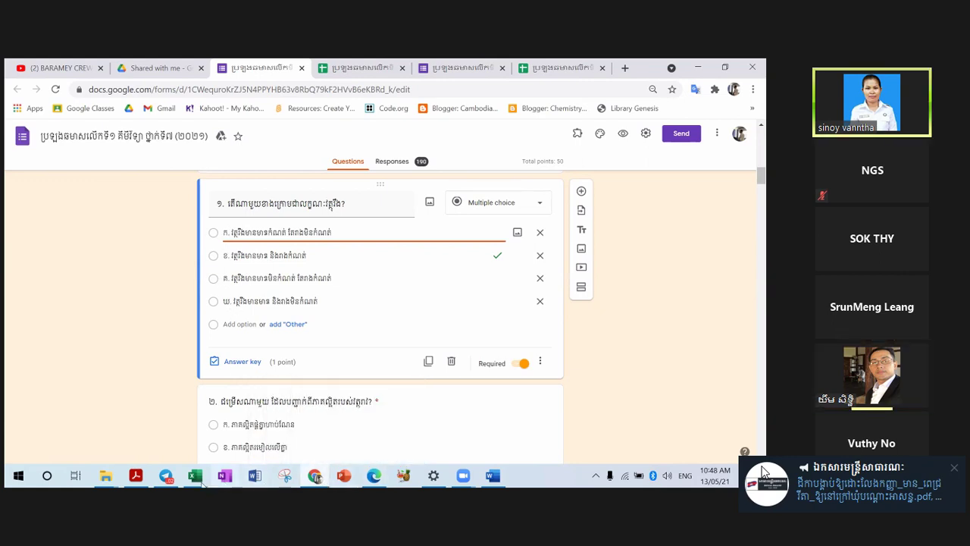
Step: Switch to the response data workbook and review the options and answer codes from Q06 onward on the Google Form sheet
mouse_move(199, 477)
left_click(309, 428)
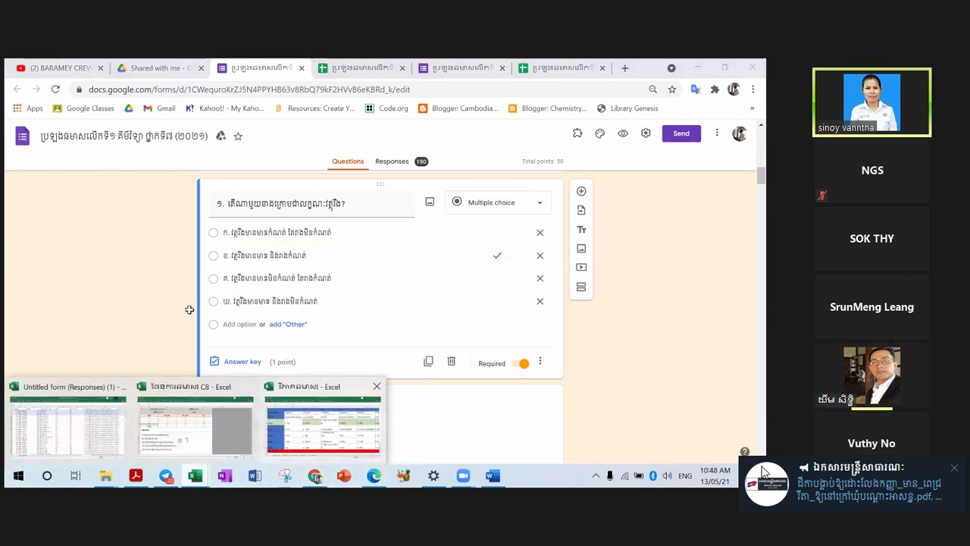
scroll(214, 314, "down", 1)
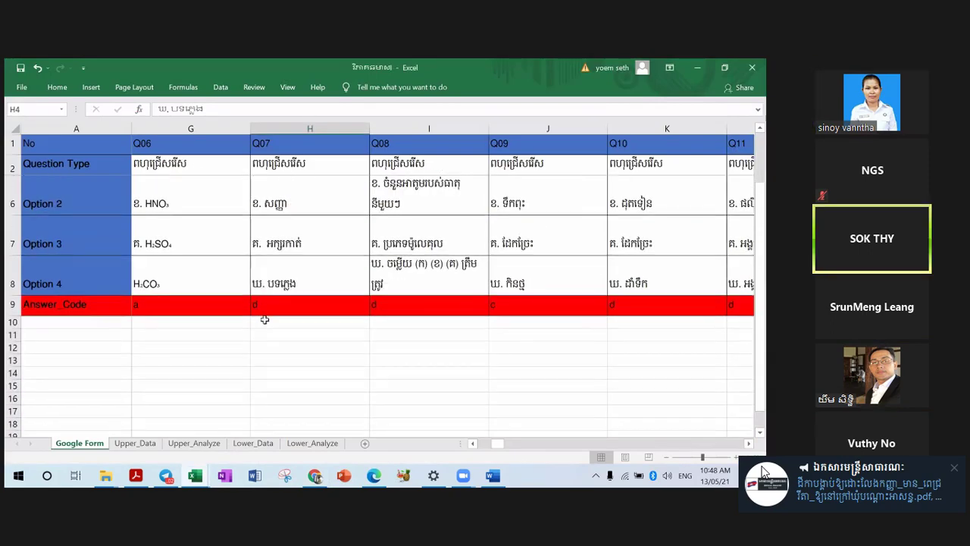
scroll(265, 318, "up", 1)
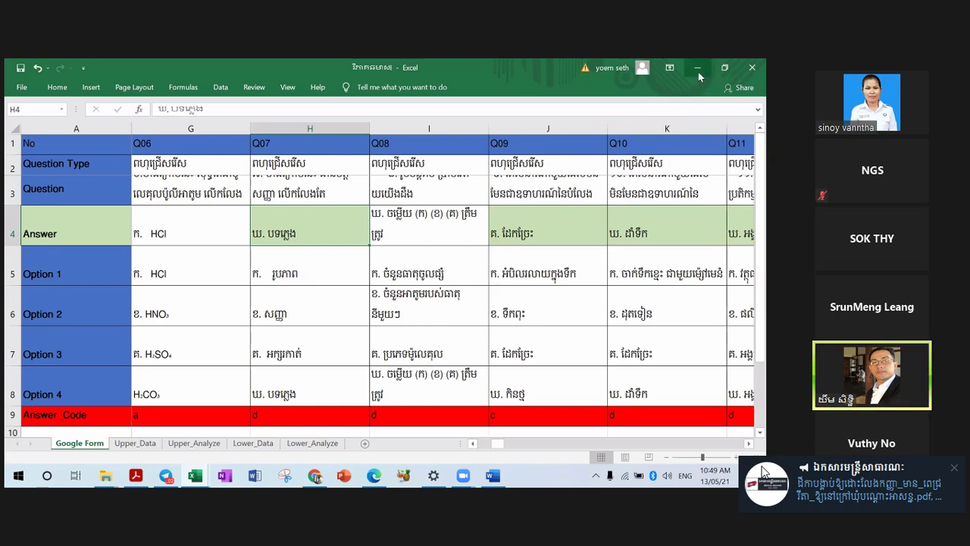
Step: Return to the Google Form and examine the answer options of questions 2 and 3, highlighting individual options
key("alt+Tab")
scroll(333, 356, "up", 2)
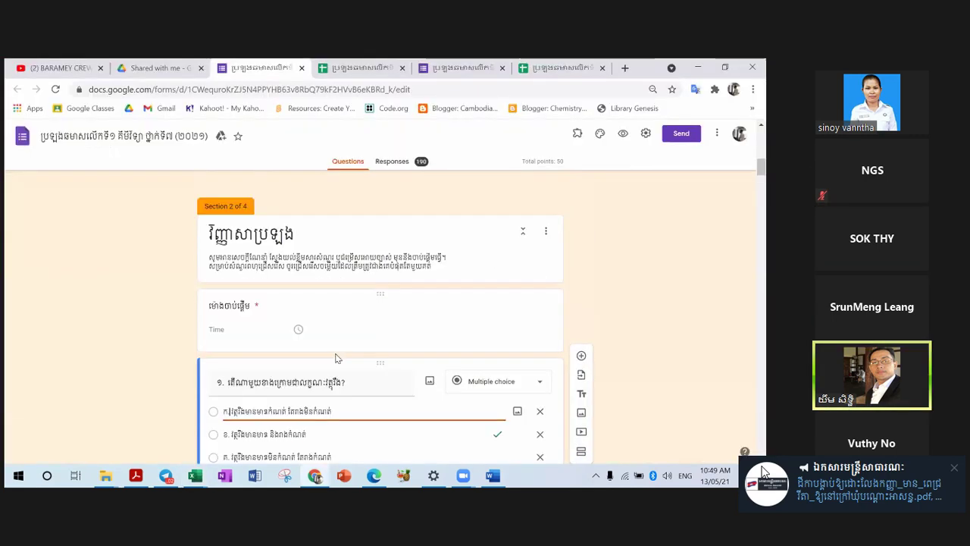
scroll(336, 357, "down", 6)
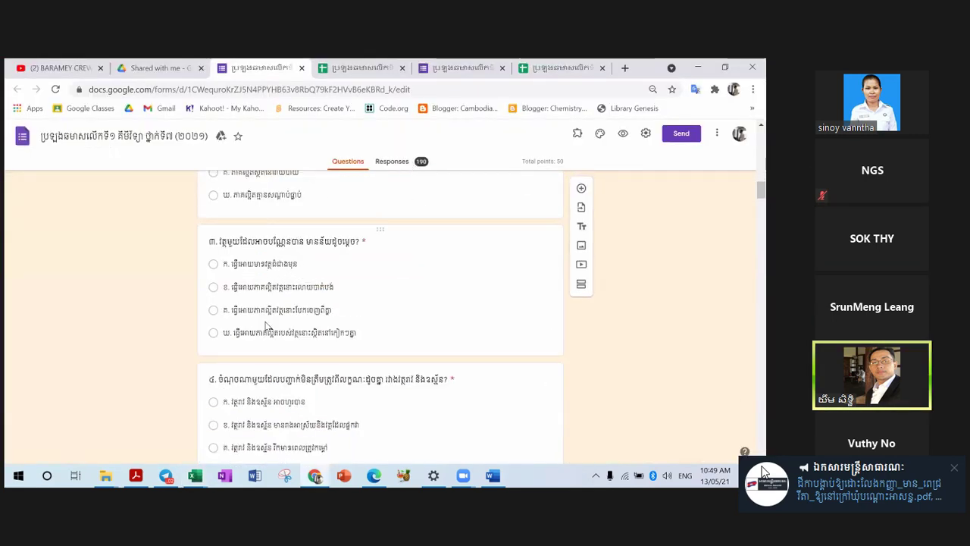
scroll(298, 269, "up", 2)
scroll(261, 345, "down", 3)
scroll(280, 332, "up", 2)
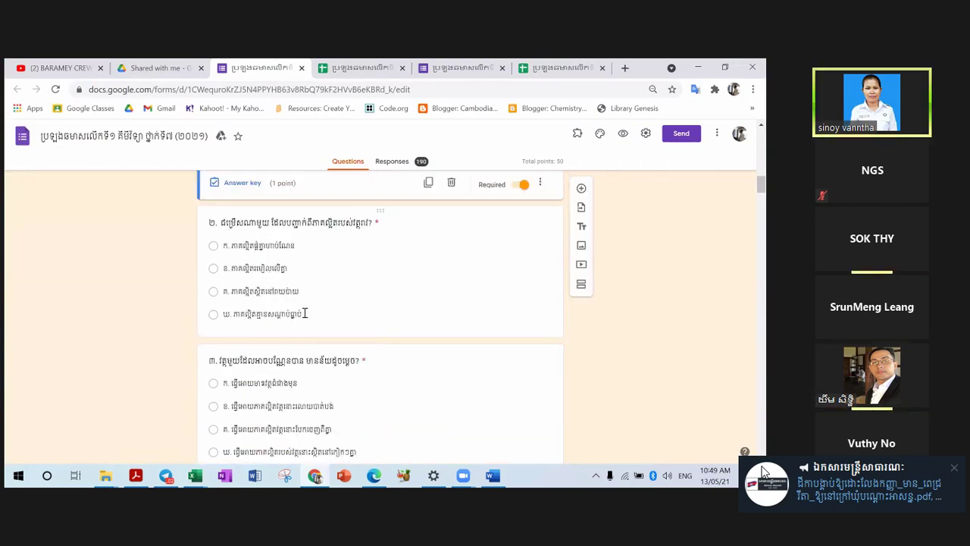
left_click(265, 250)
left_click(287, 237)
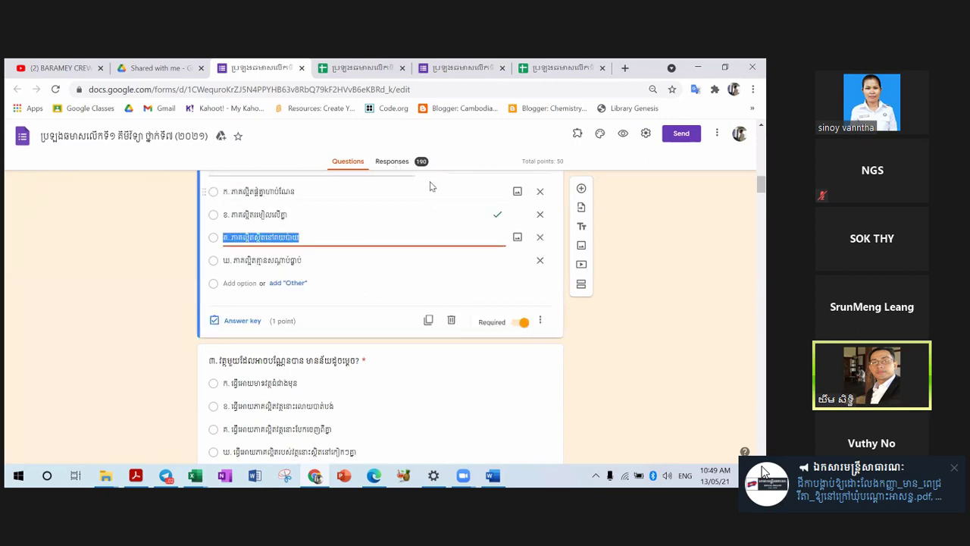
left_click(318, 262)
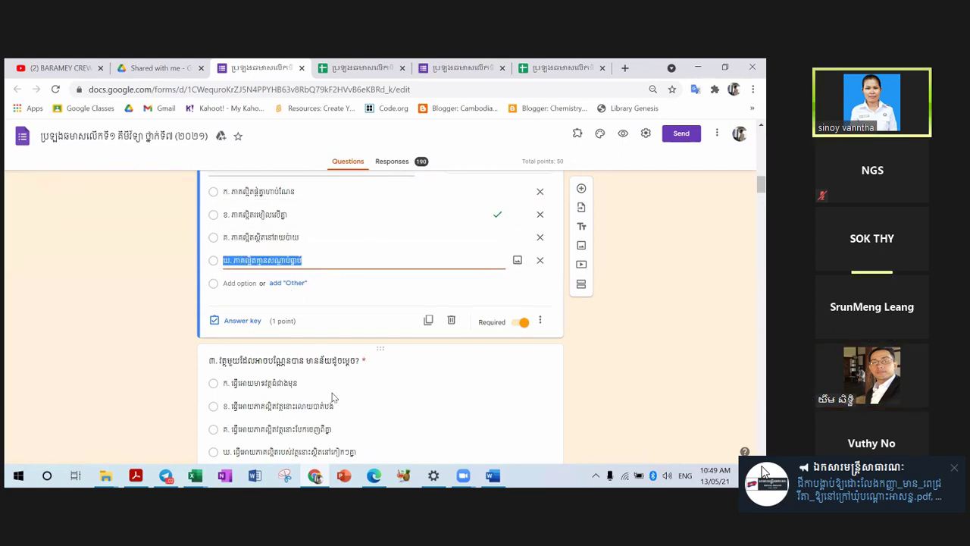
scroll(332, 398, "down", 2)
left_click(341, 334)
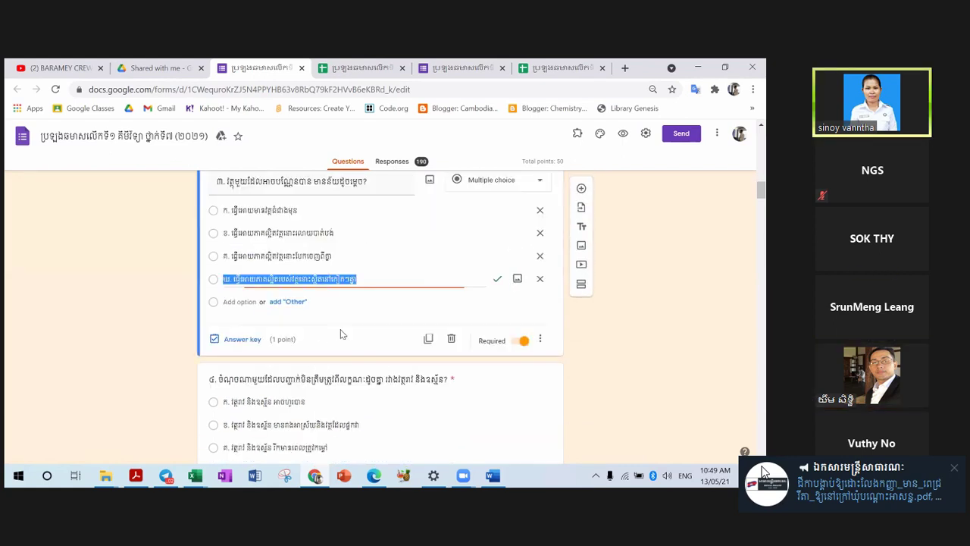
Step: Review Section 2 of the form from the start-time field through questions 1 to 3
scroll(372, 301, "up", 6)
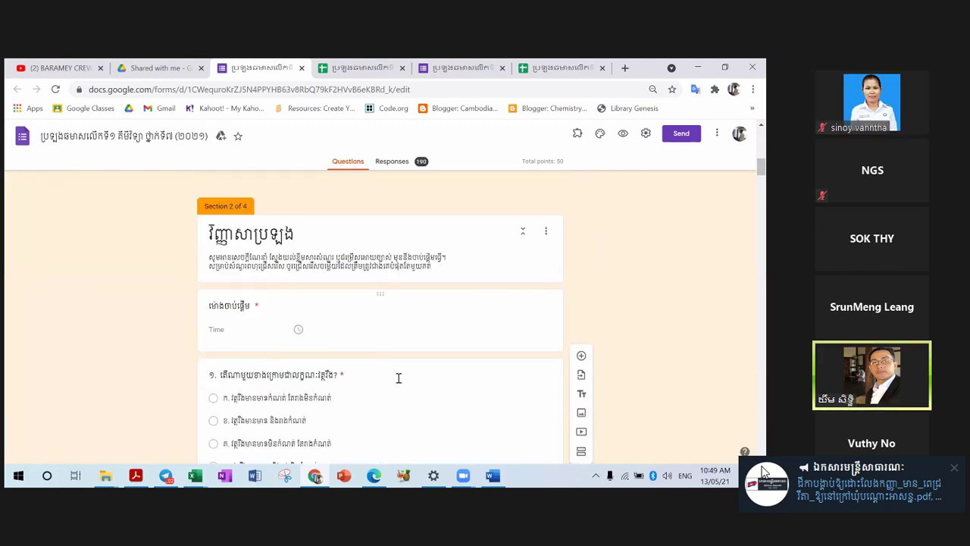
scroll(399, 379, "down", 2)
scroll(338, 265, "up", 2)
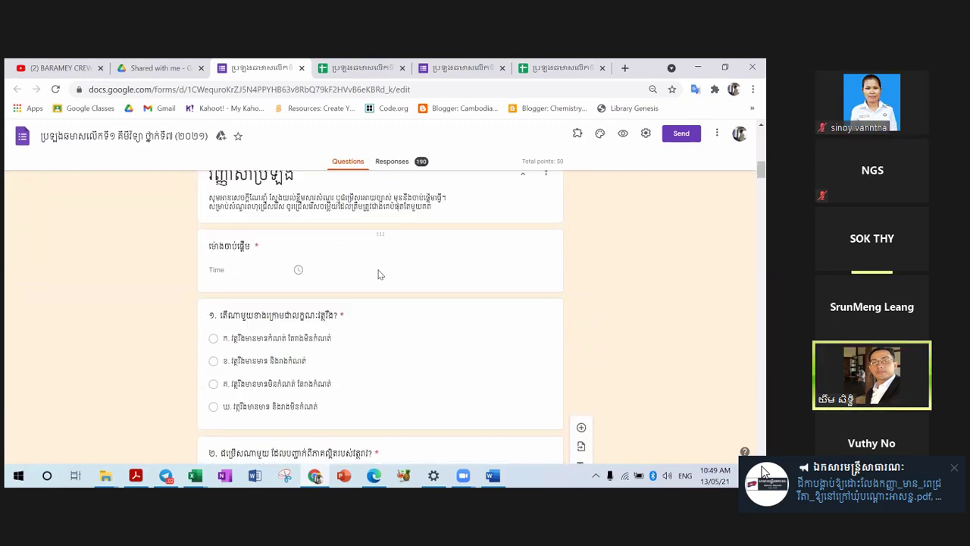
scroll(361, 288, "down", 1)
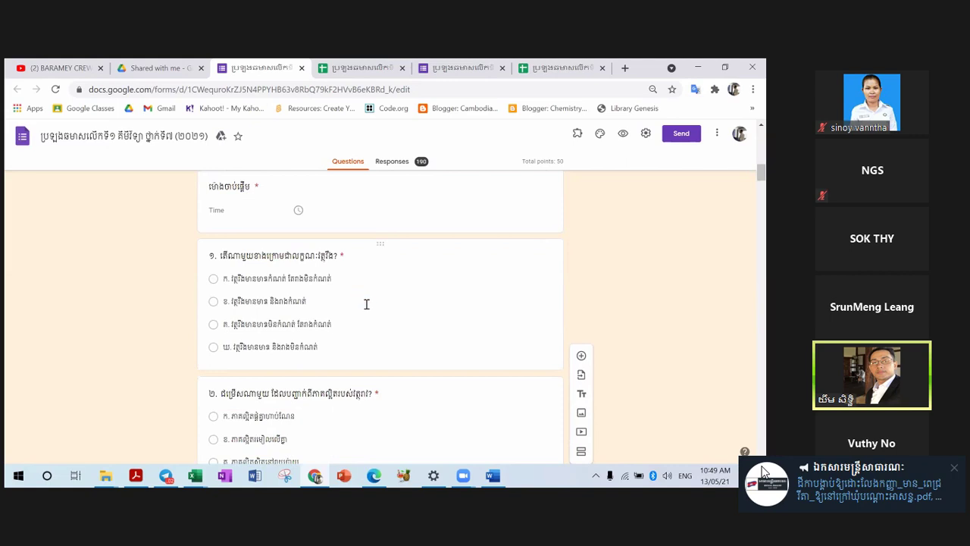
scroll(349, 299, "up", 2)
scroll(272, 310, "down", 2)
scroll(387, 341, "down", 2)
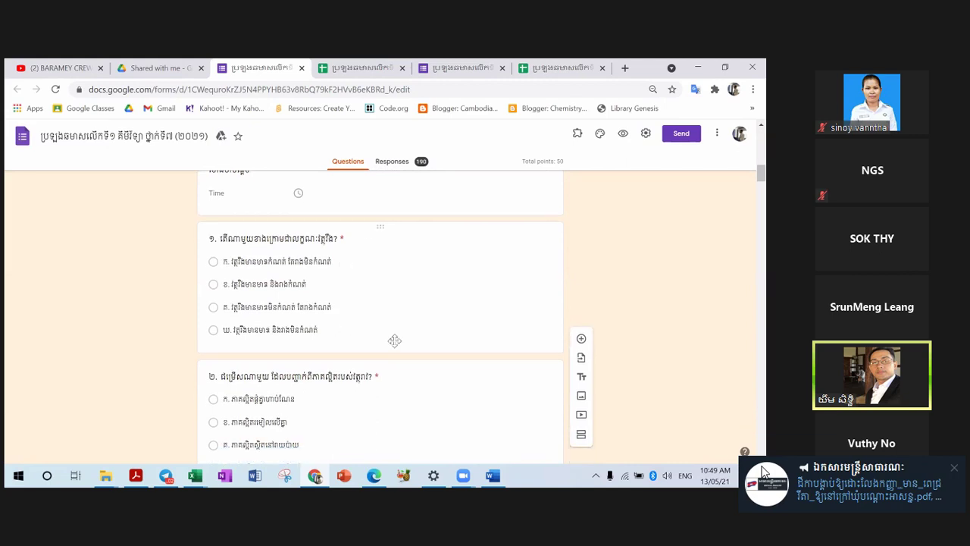
left_click(395, 341)
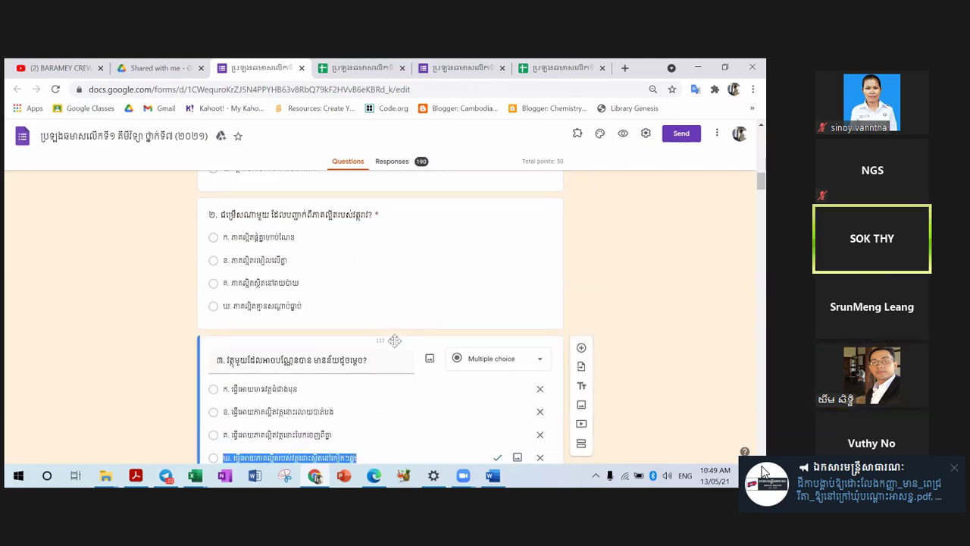
Step: View the form's responses by question for the name field, and close the last open response spreadsheet in the browser
left_click(406, 168)
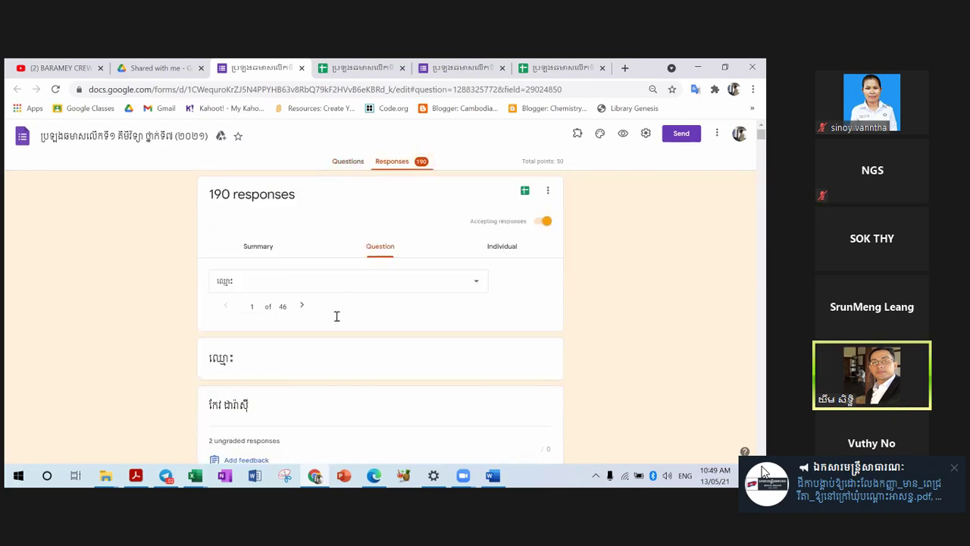
scroll(364, 353, "down", 1)
scroll(325, 351, "down", 1)
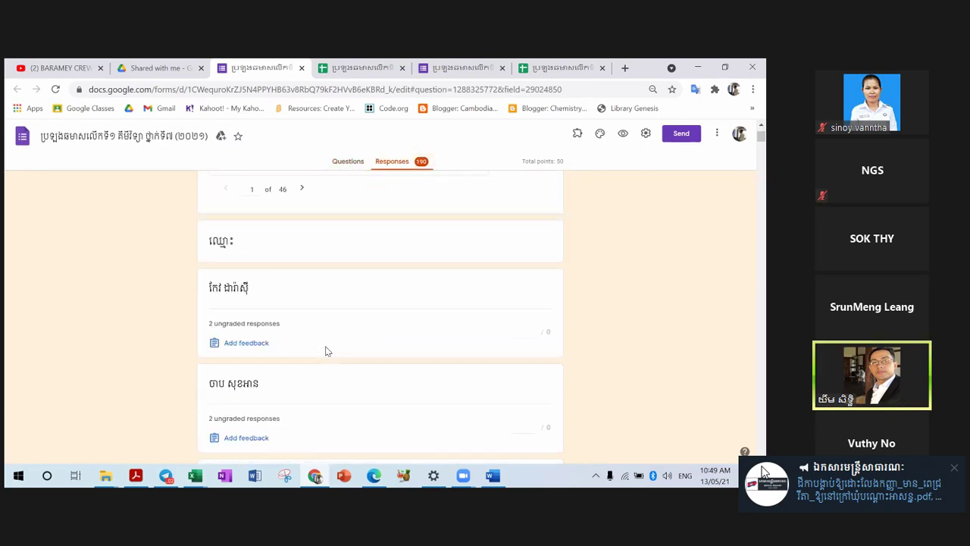
scroll(455, 251, "up", 2)
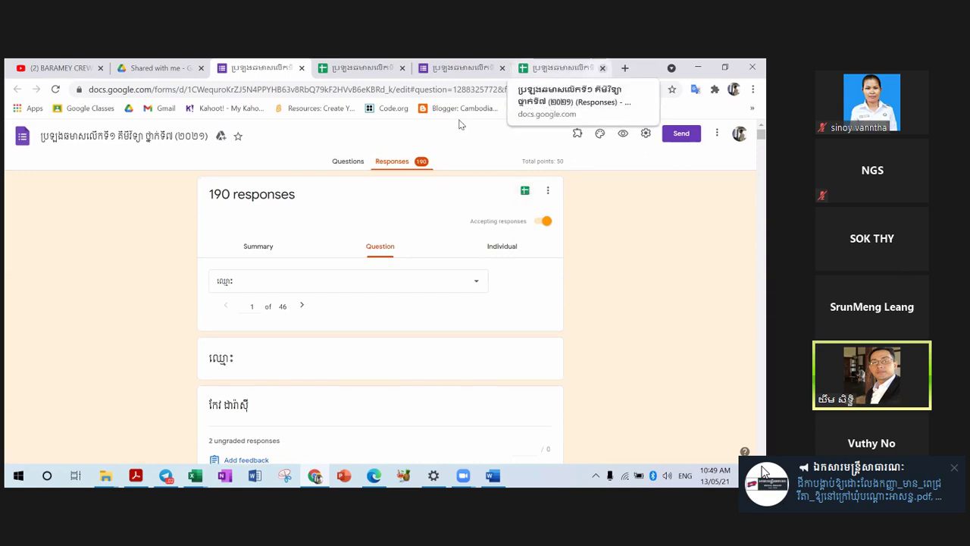
middle_click(531, 70)
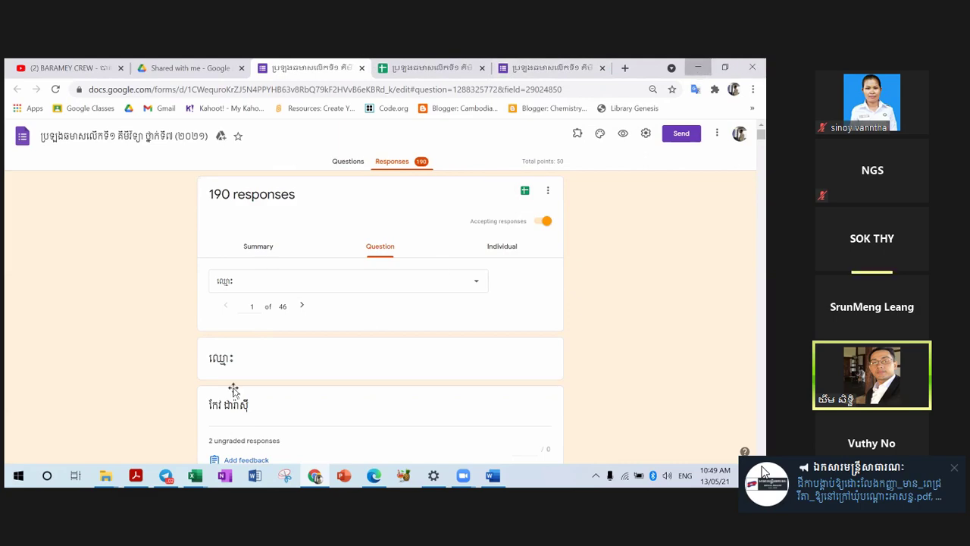
Step: Switch to the C8 workbook and compare the Q02 score card's answer counts with the question text embedded below
key("alt+Tab")
scroll(277, 342, "up", 2)
scroll(279, 347, "down", 3)
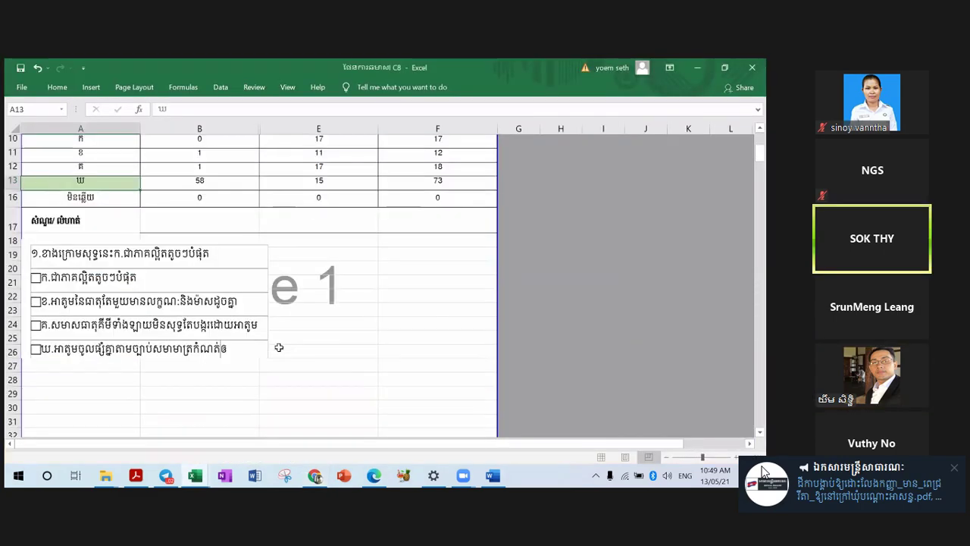
scroll(341, 399, "down", 2)
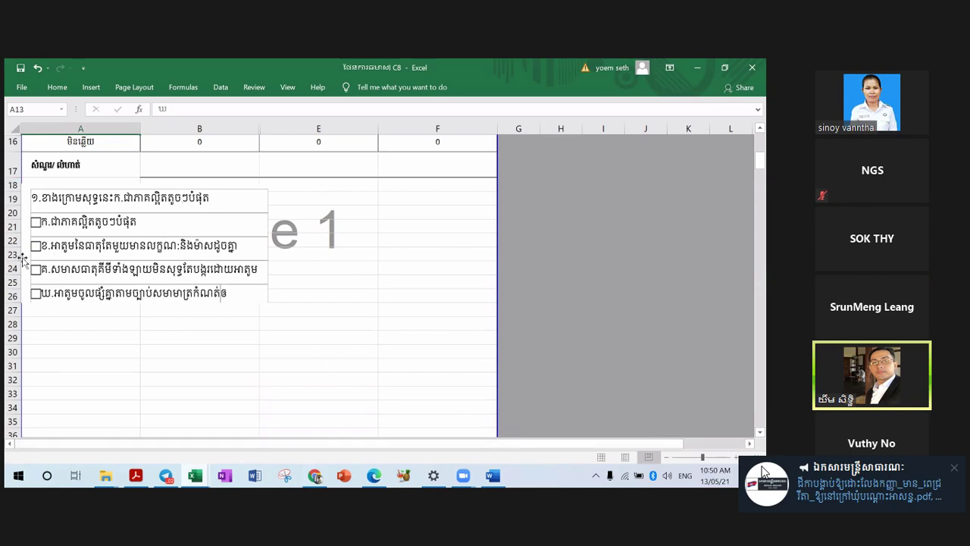
scroll(165, 281, "up", 4)
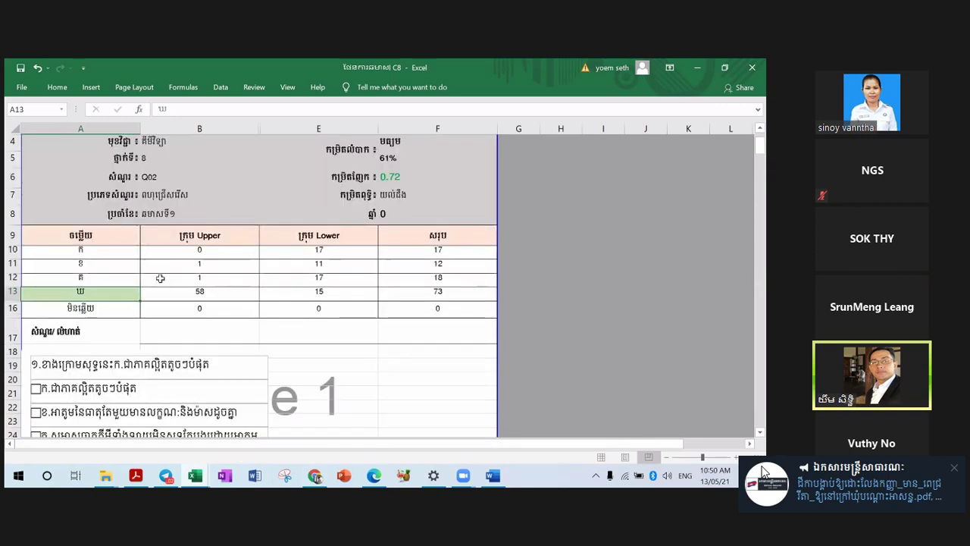
scroll(169, 283, "down", 1)
scroll(152, 286, "up", 1)
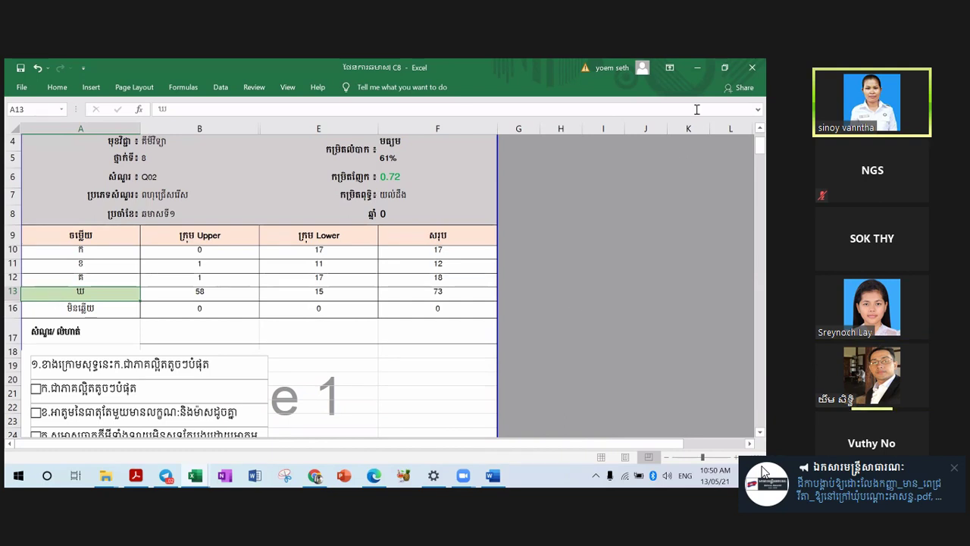
Step: Minimize the C8 workbook and switch back to the browser to show the questions of the chemistry exam form
left_click(698, 68)
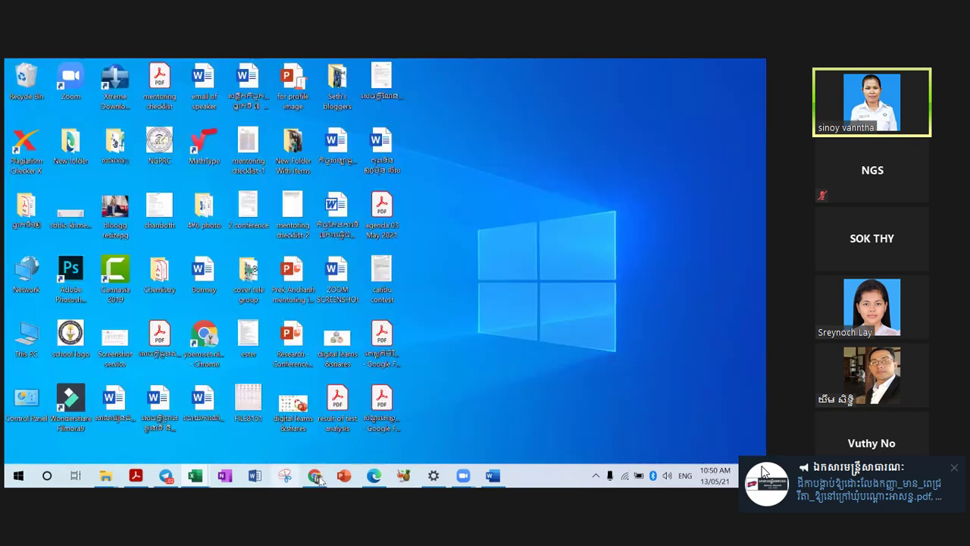
left_click(315, 475)
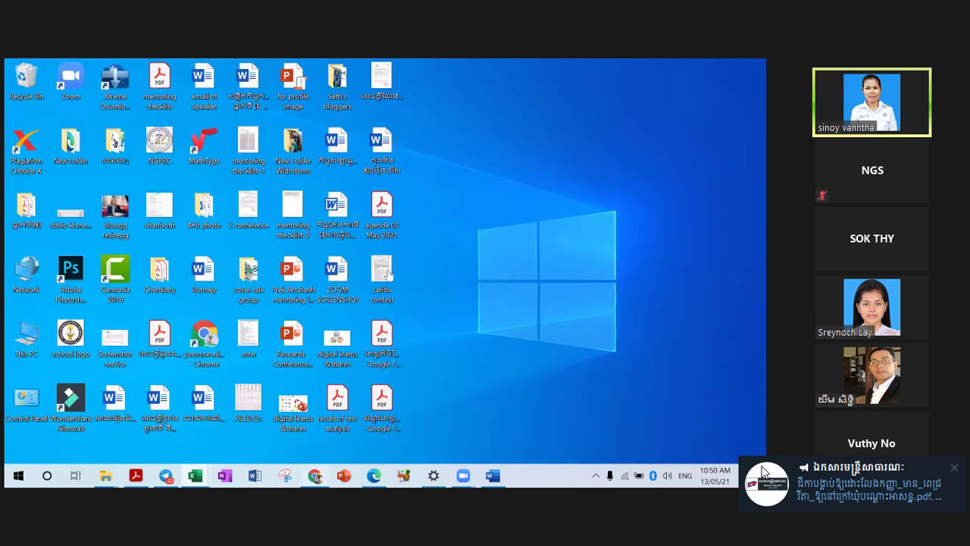
scroll(379, 315, "down", 5)
scroll(427, 316, "up", 5)
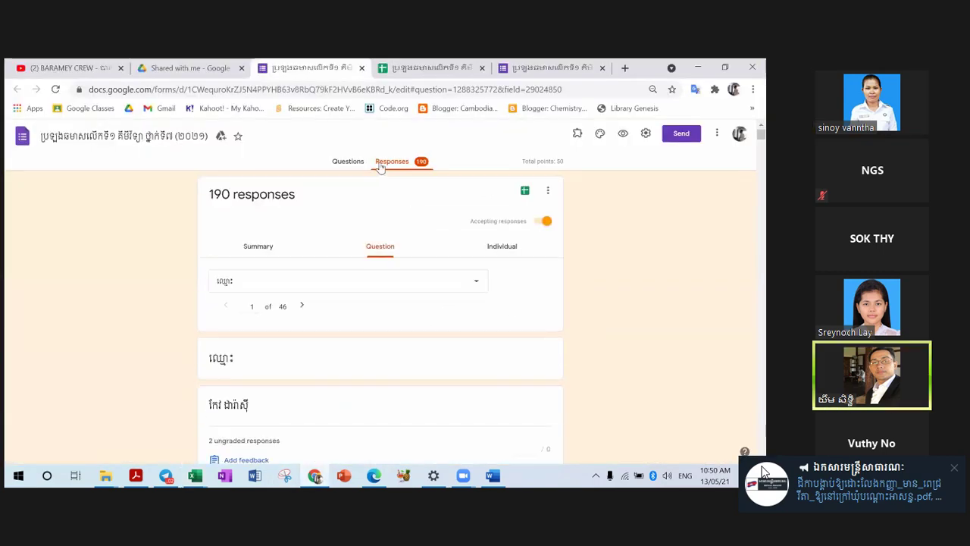
left_click(354, 165)
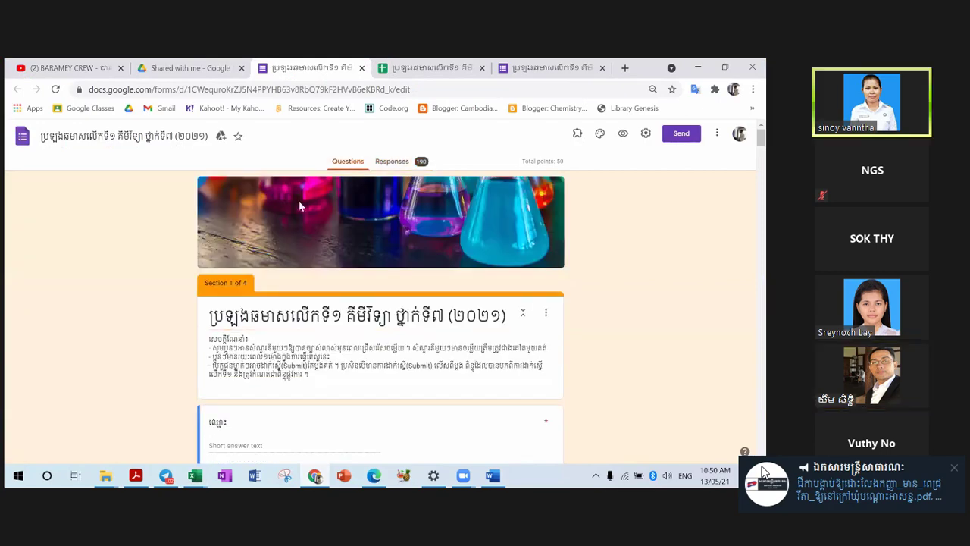
Step: Remove the letter prefix "ក." from the first answer option of question 1 in Section 2
scroll(311, 334, "down", 10)
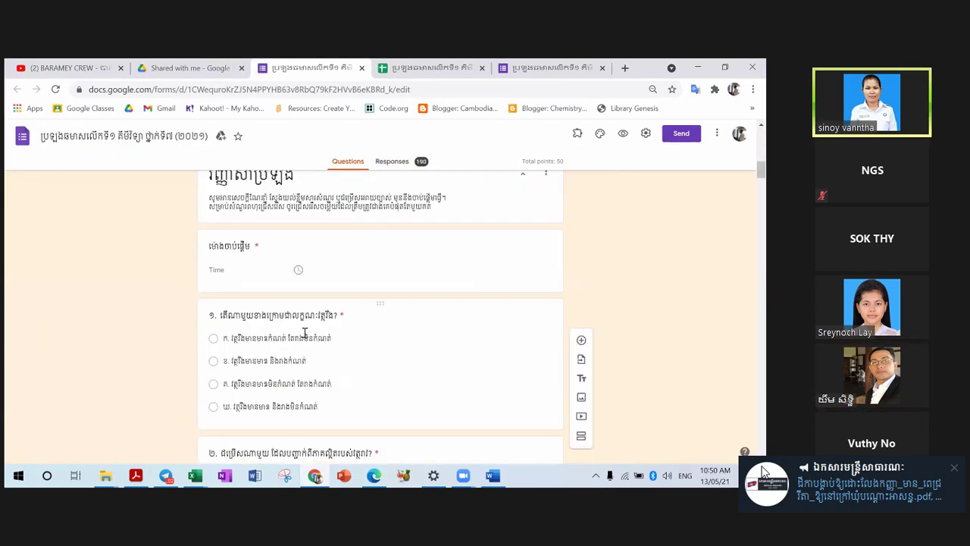
scroll(304, 334, "up", 3)
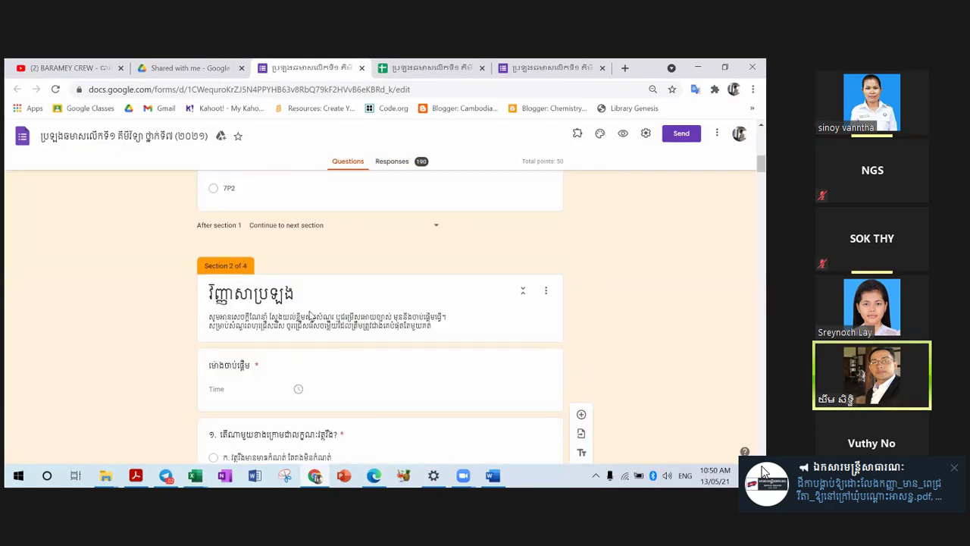
scroll(325, 325, "down", 3)
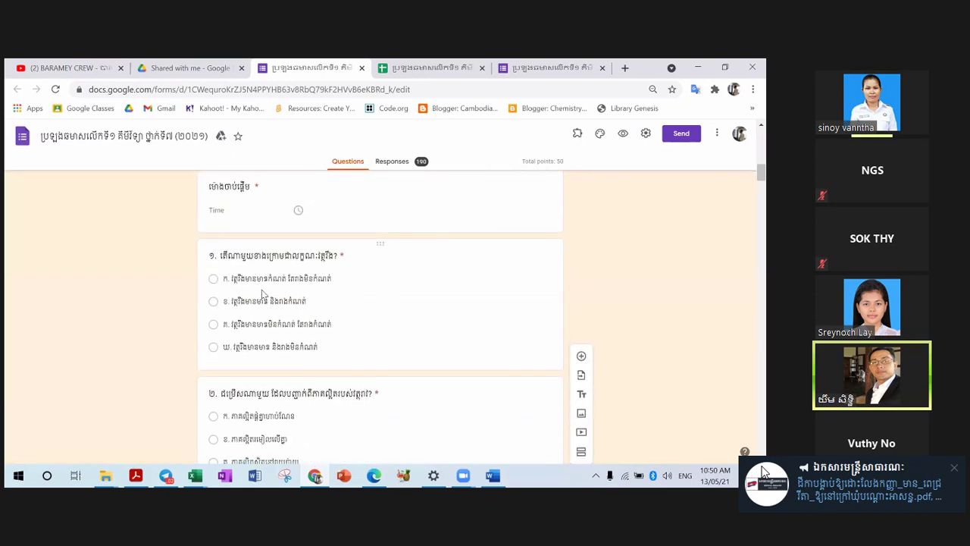
left_click(261, 290)
left_click(232, 292)
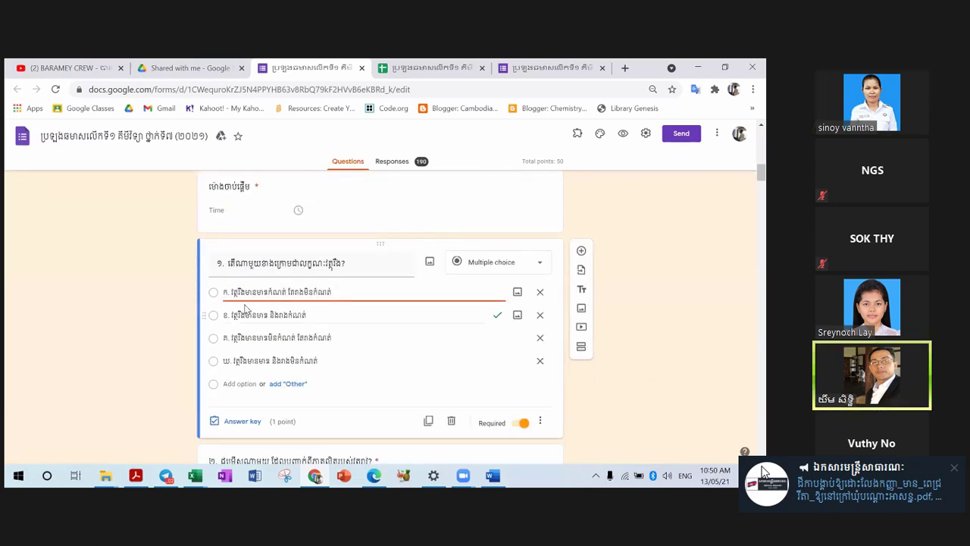
key("BackSpace")
key("BackSpace")
key("BackSpace")
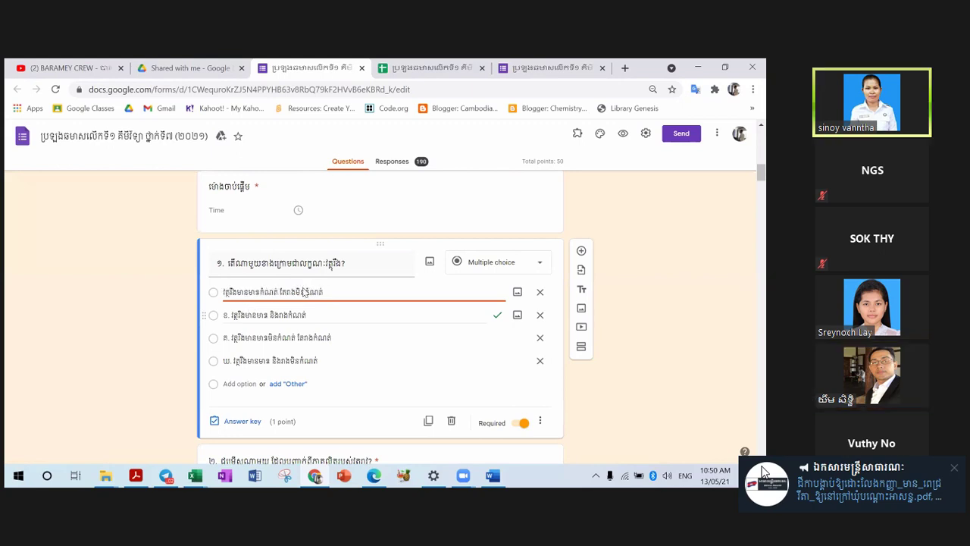
Step: Remove the letter prefix "ខ." from the second answer option of question 1
left_click(231, 316)
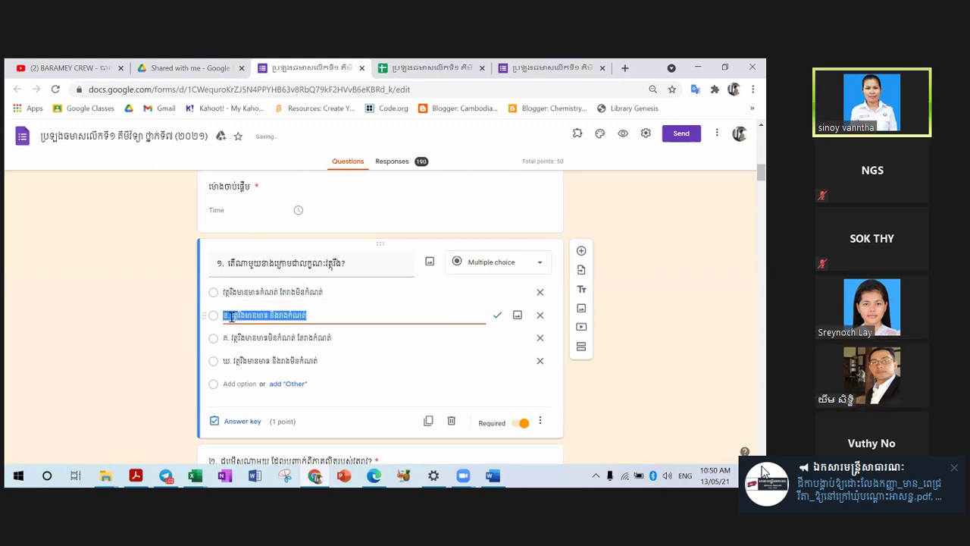
left_click(231, 317)
key("BackSpace")
key("BackSpace")
key("BackSpace")
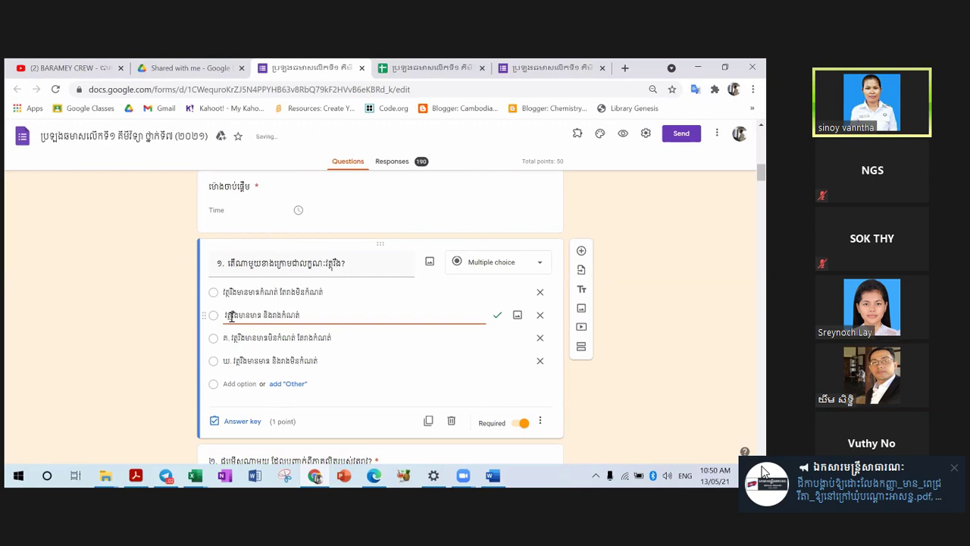
Step: Remove the letter prefix "គ." from the third answer option of question 1
key("Down")
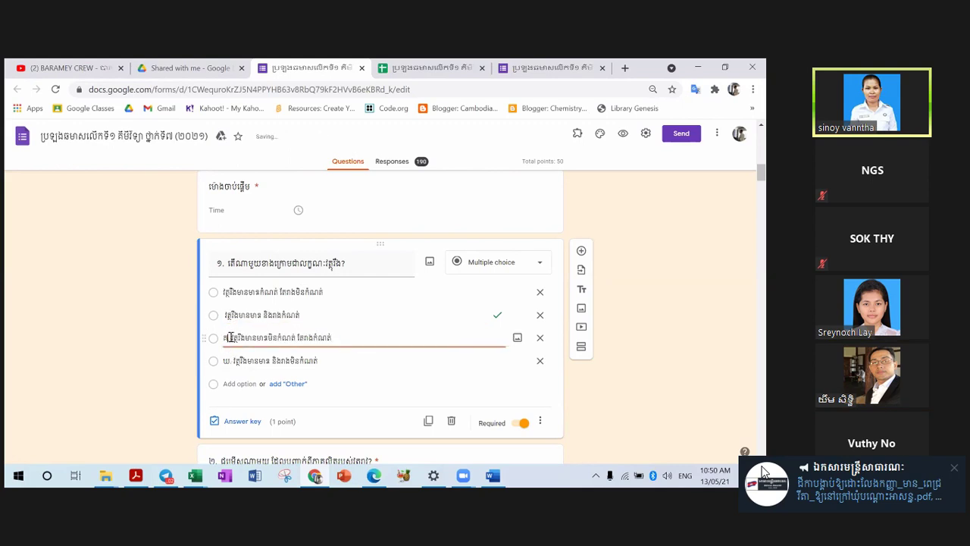
left_click(233, 339)
key("BackSpace")
key("BackSpace")
key("BackSpace")
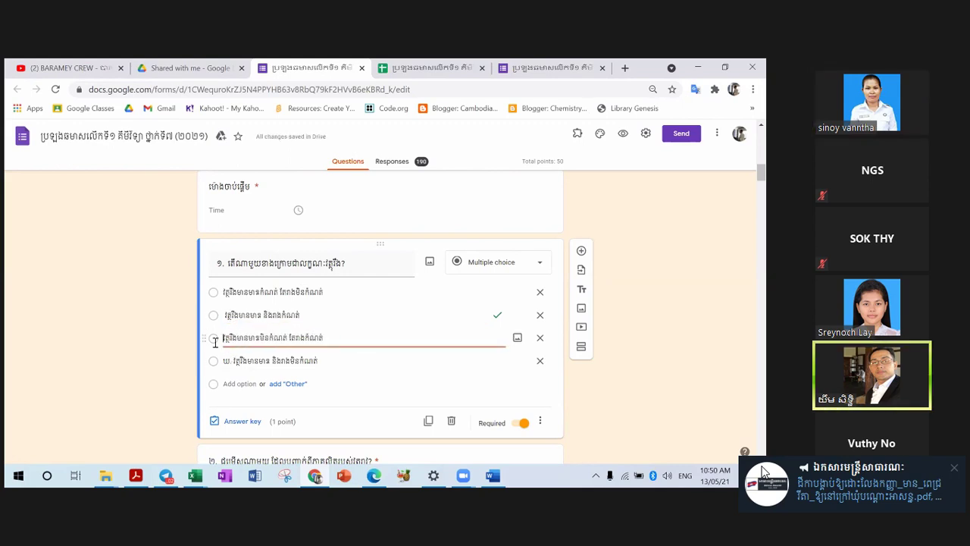
Step: Remove the letter prefix "ឃ." from the fourth answer option of question 1
triple_click(234, 362)
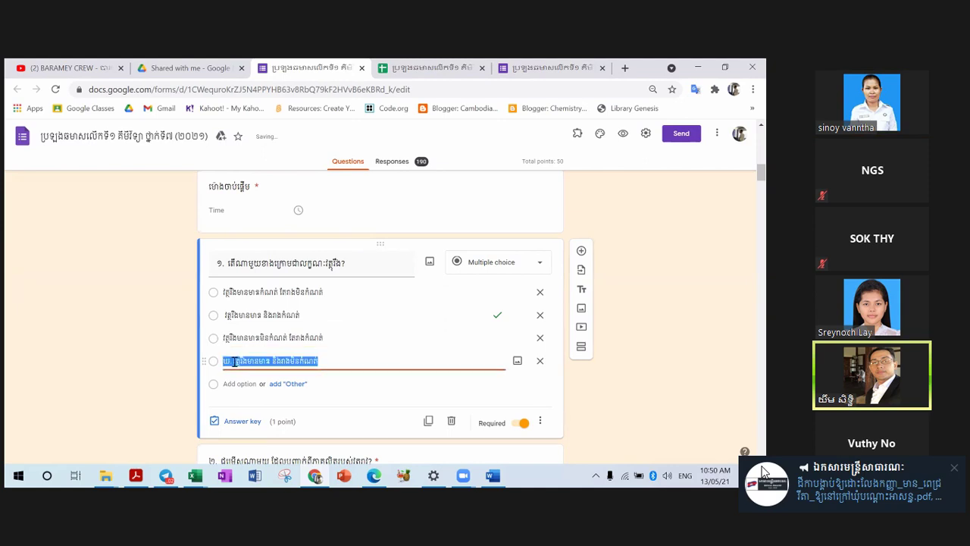
left_click(234, 361)
key("BackSpace")
key("BackSpace")
key("BackSpace")
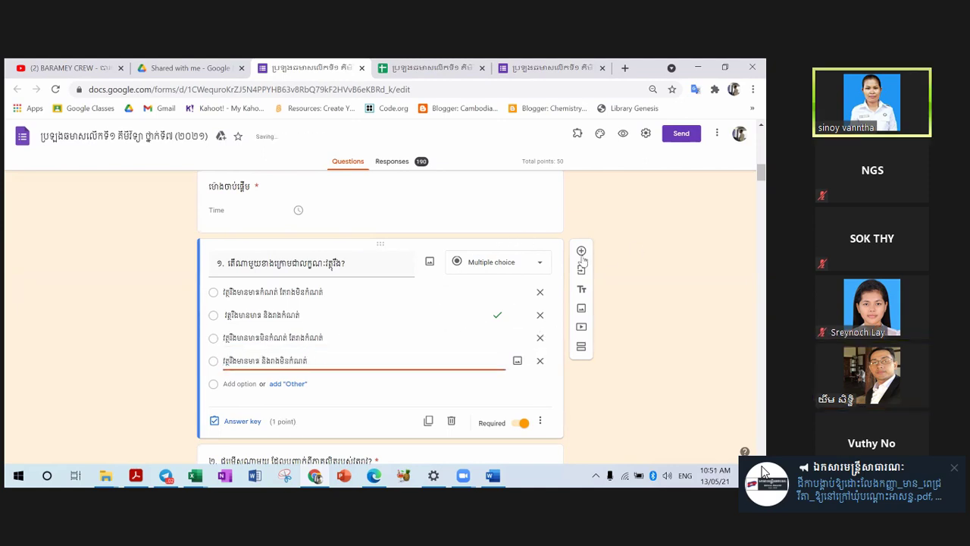
Step: Return to the form's responses and look over the per-question answers for the name field
scroll(321, 308, "down", 1)
scroll(260, 303, "up", 3)
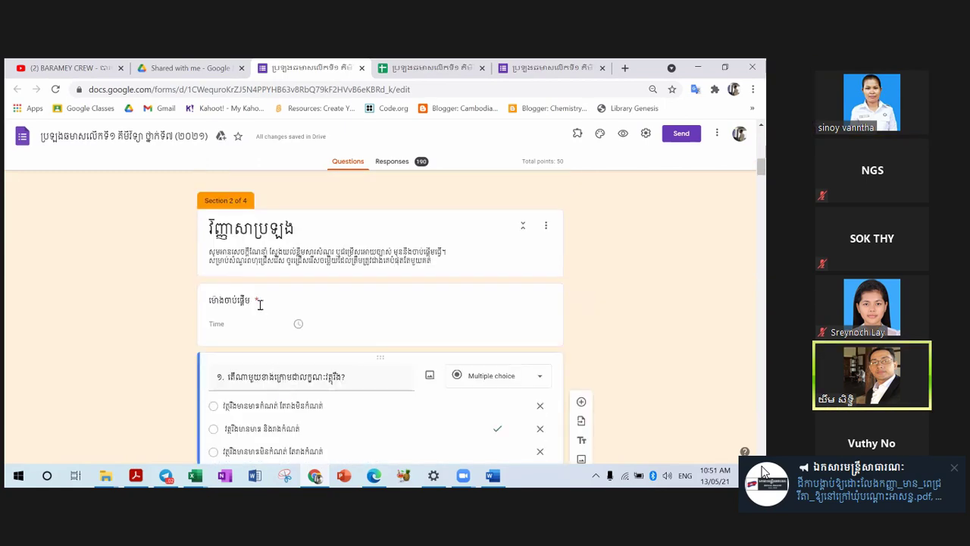
scroll(353, 219, "down", 2)
scroll(425, 225, "up", 3)
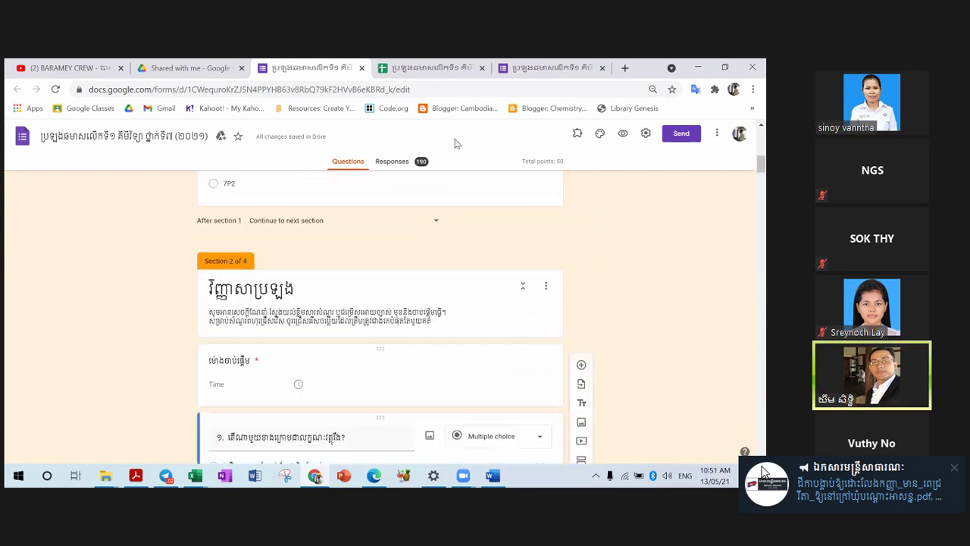
scroll(456, 143, "up", 1)
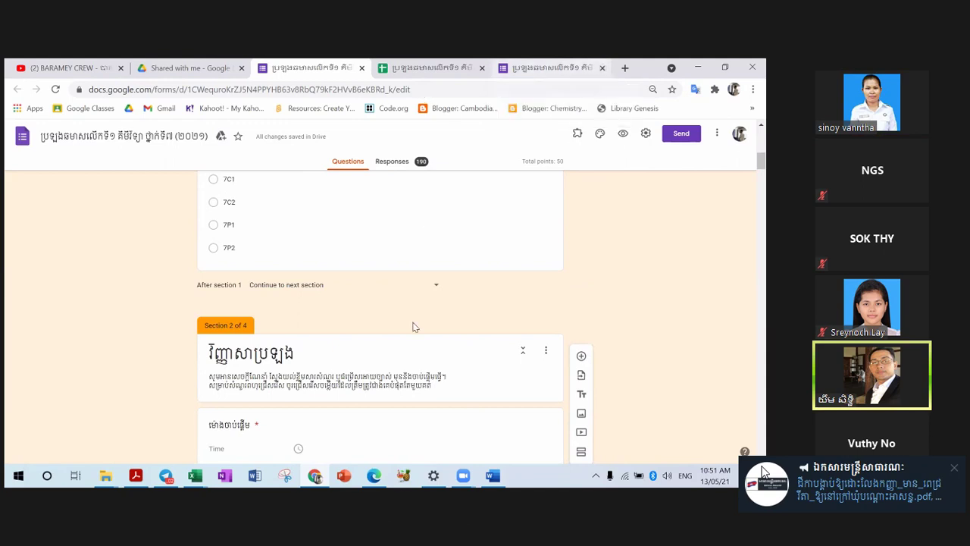
left_click(398, 162)
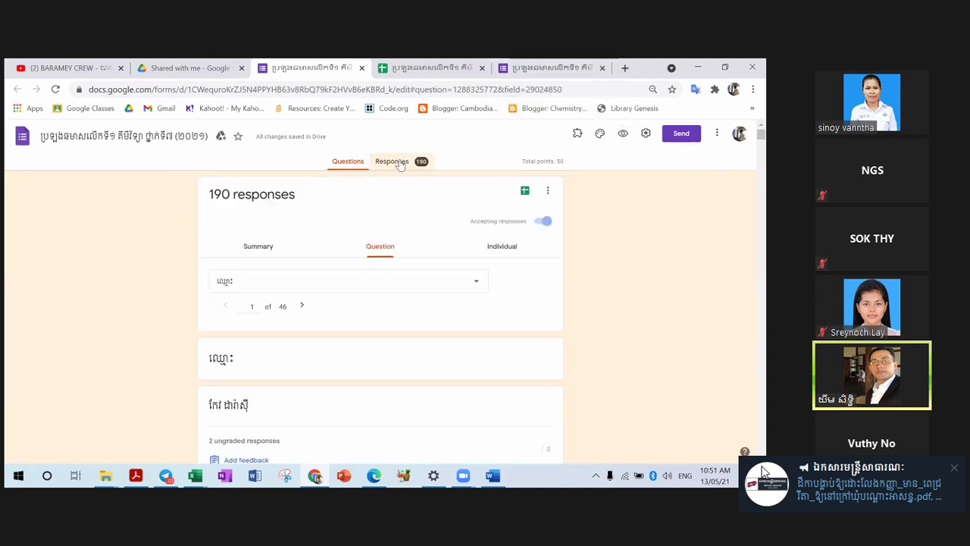
scroll(387, 311, "down", 2)
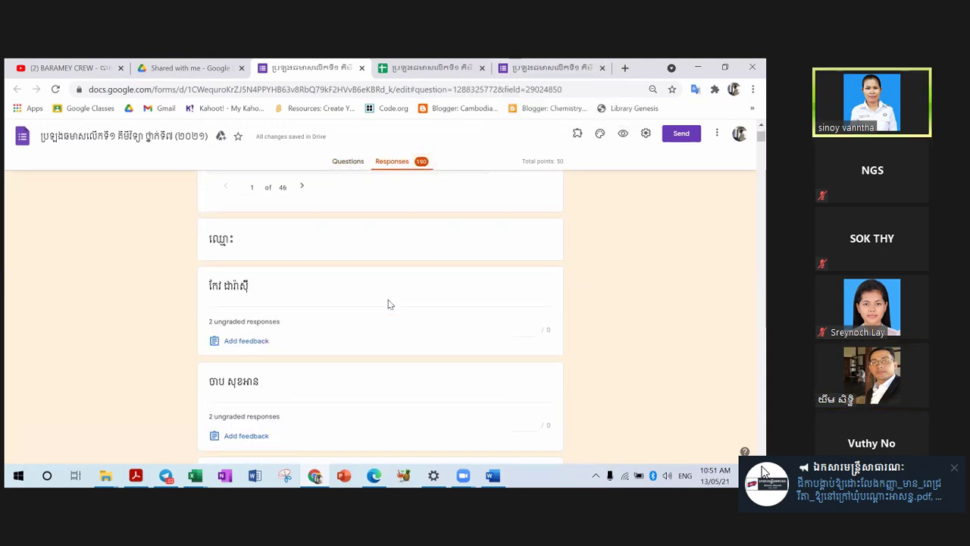
scroll(388, 307, "down", 3)
scroll(391, 302, "up", 5)
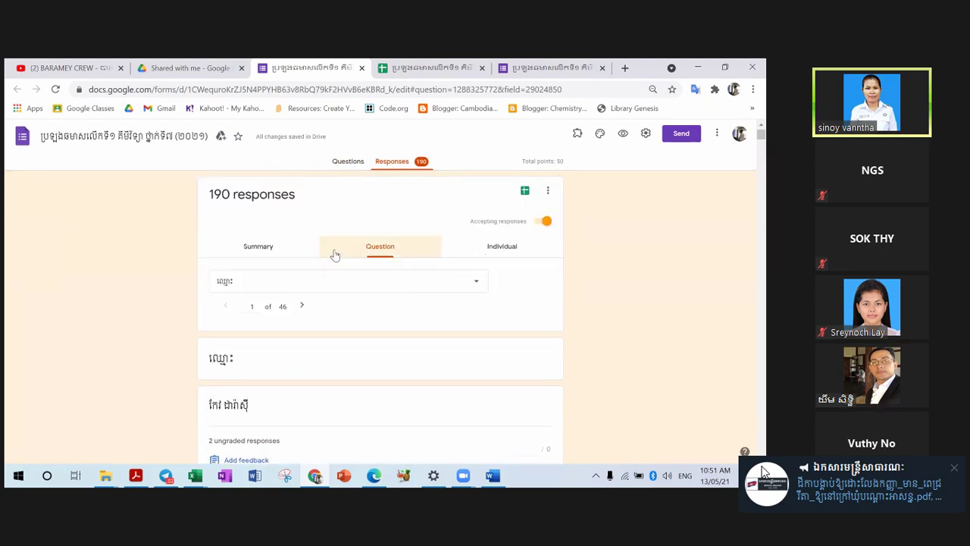
Step: Show the responses summary and go to question 1's answer chart from the frequently missed questions
left_click(271, 254)
scroll(397, 310, "down", 10)
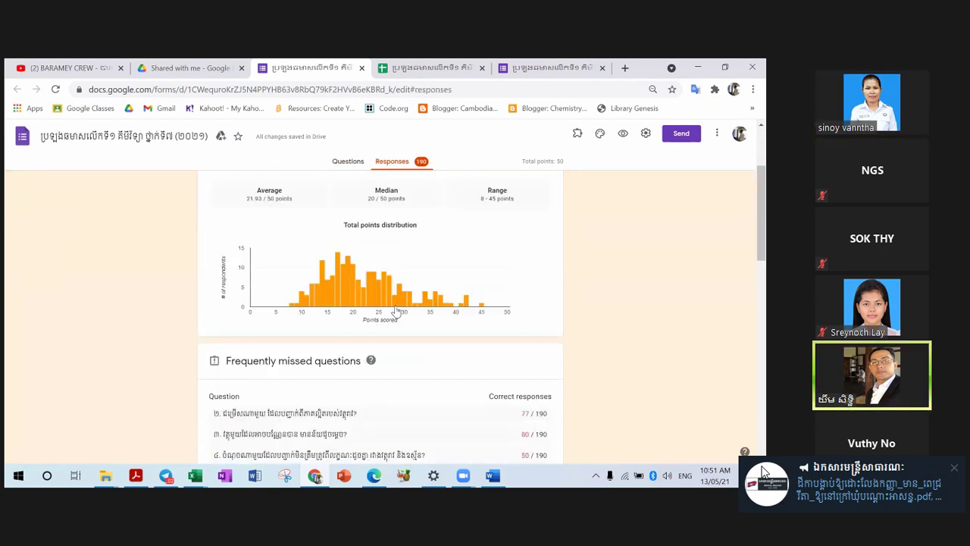
scroll(283, 322, "up", 3)
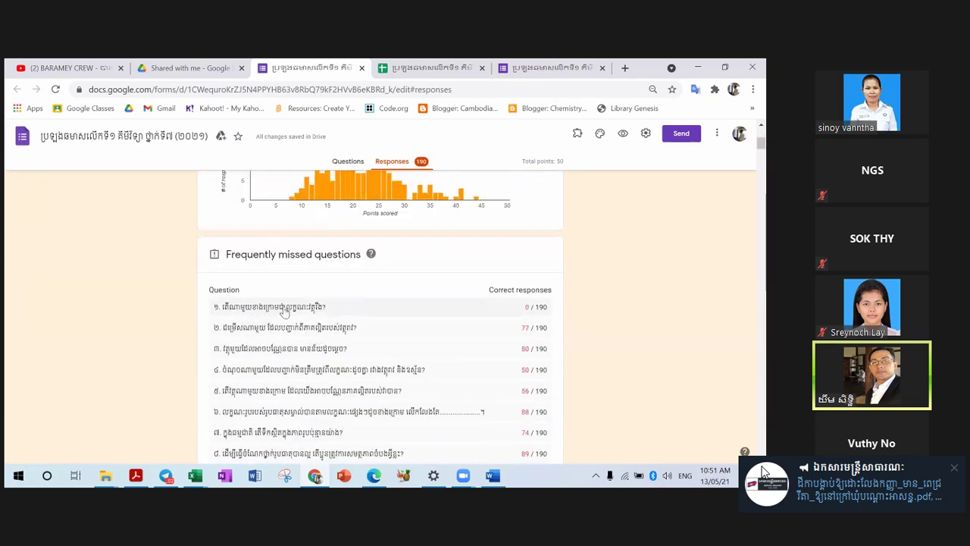
left_click(310, 307)
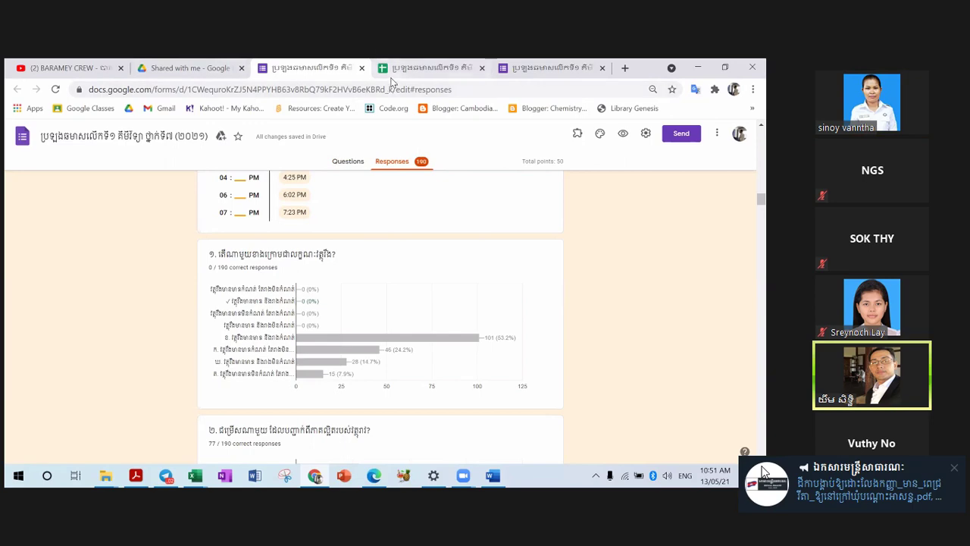
Step: Close the open response spreadsheet, look through the frequently missed questions, and reopen the spreadsheet from the form's responses
key("ctrl+Tab")
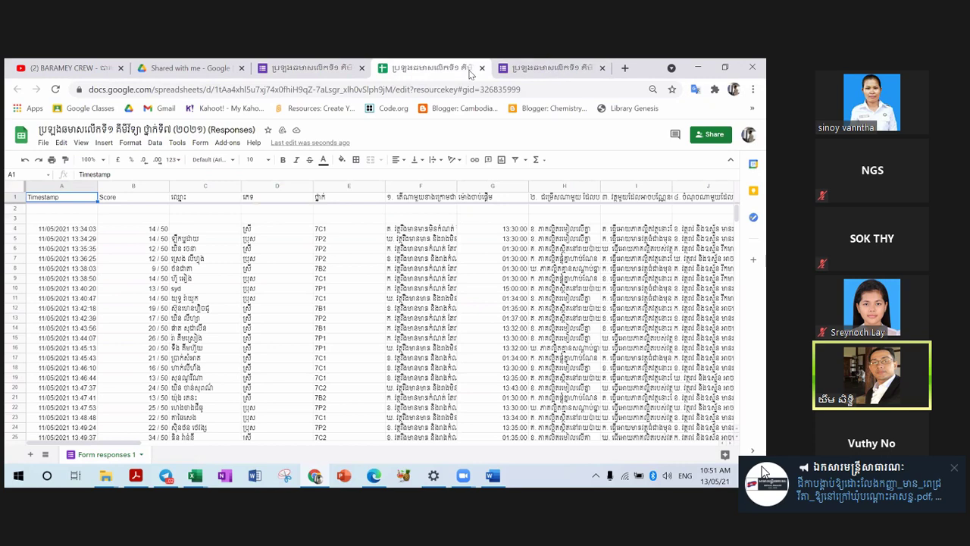
key("ctrl+w")
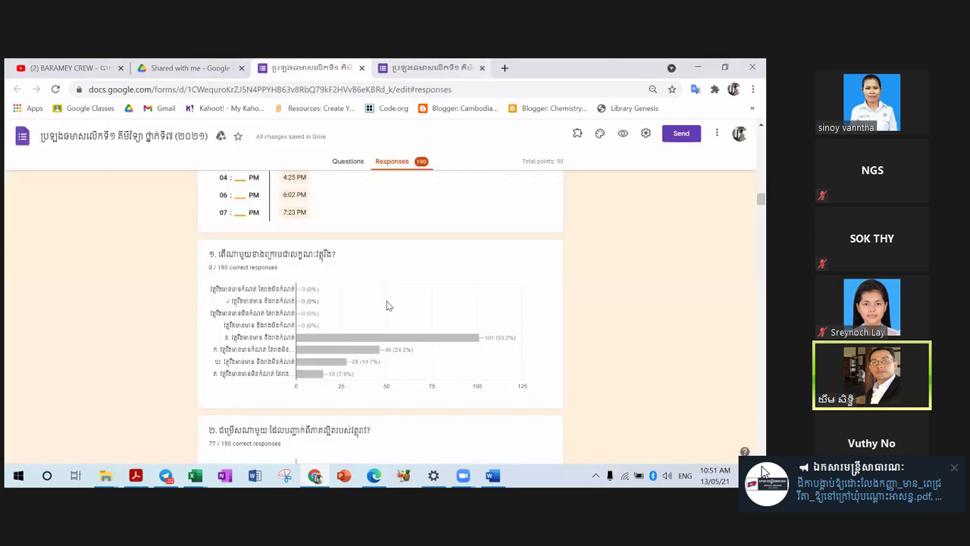
scroll(402, 288, "up", 10)
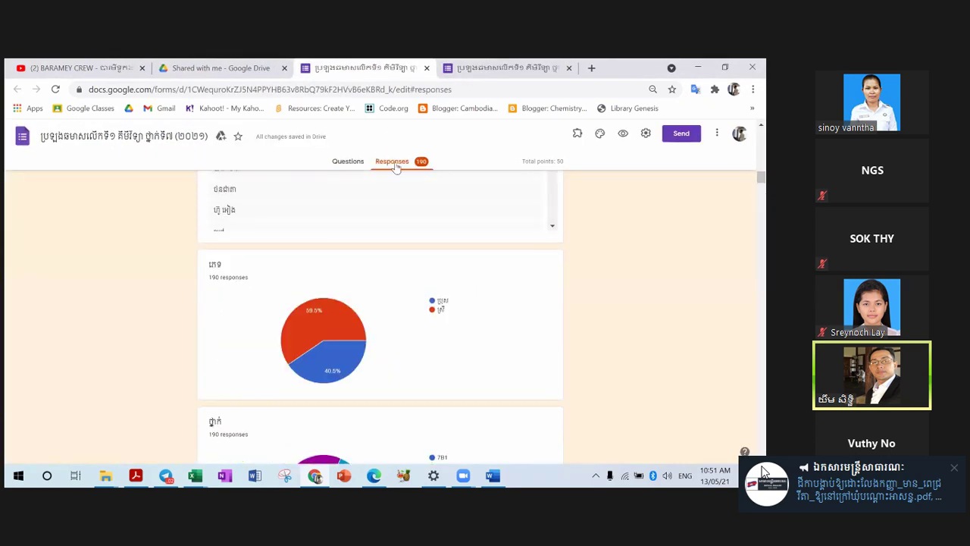
left_click(394, 163)
scroll(444, 219, "down", 15)
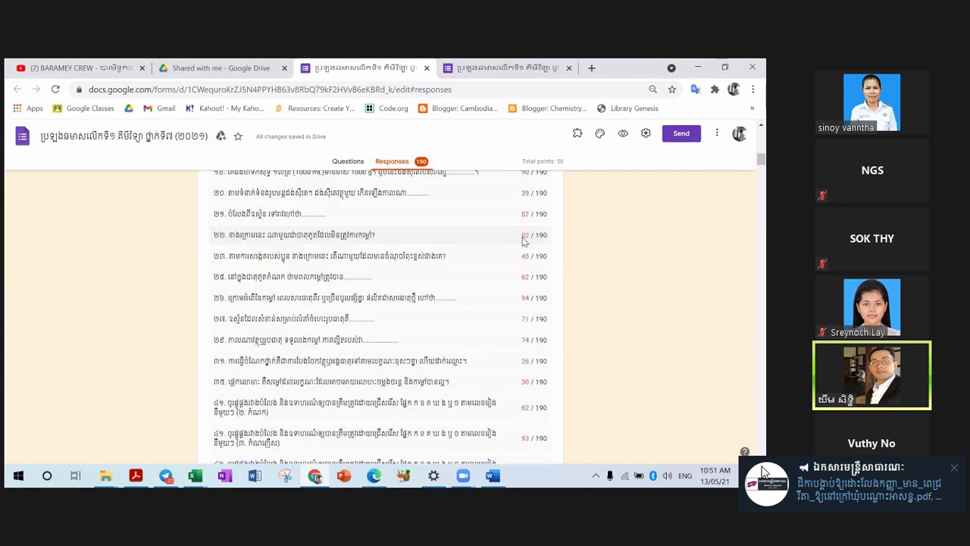
scroll(523, 239, "up", 15)
left_click(524, 190)
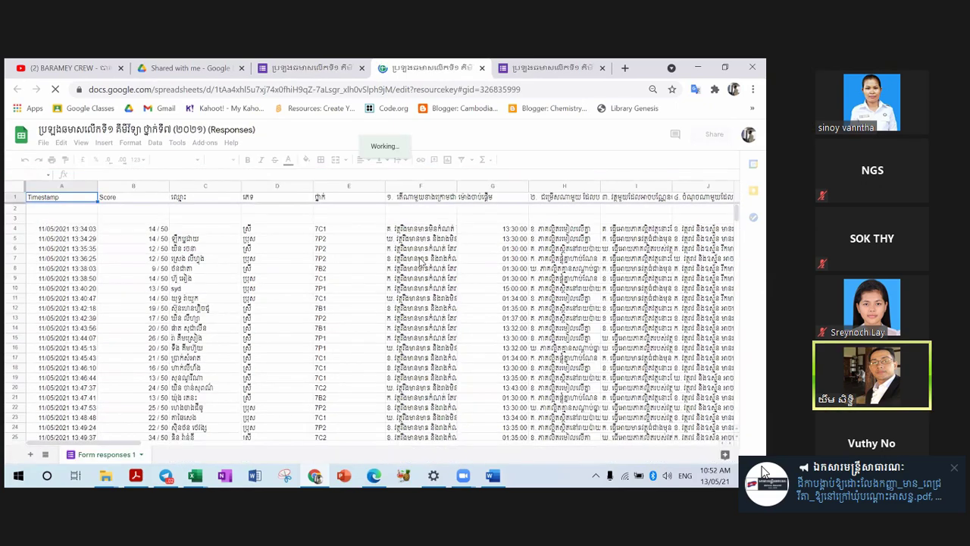
Step: Inspect the recorded answers to question 1 in the response sheet, including cells F8 and F4
left_click(421, 269)
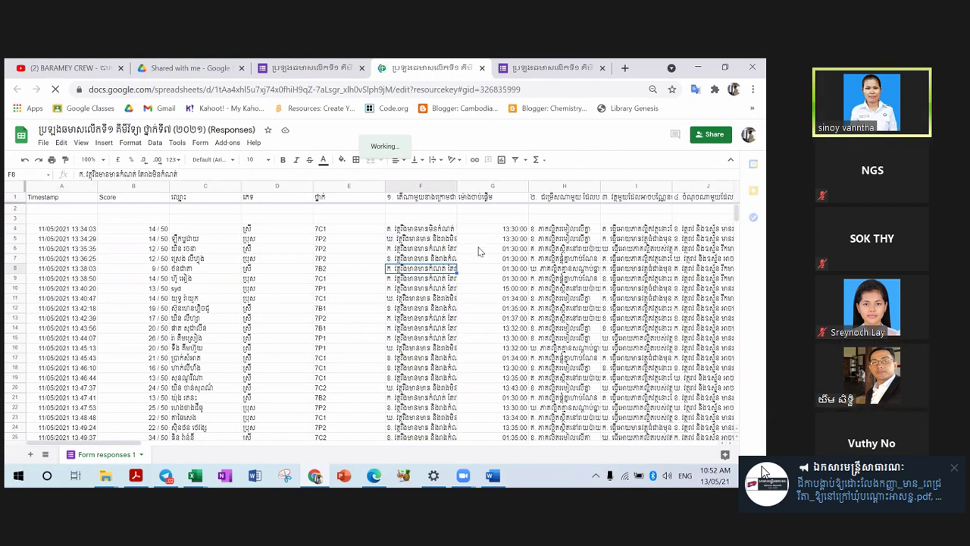
left_click(422, 228)
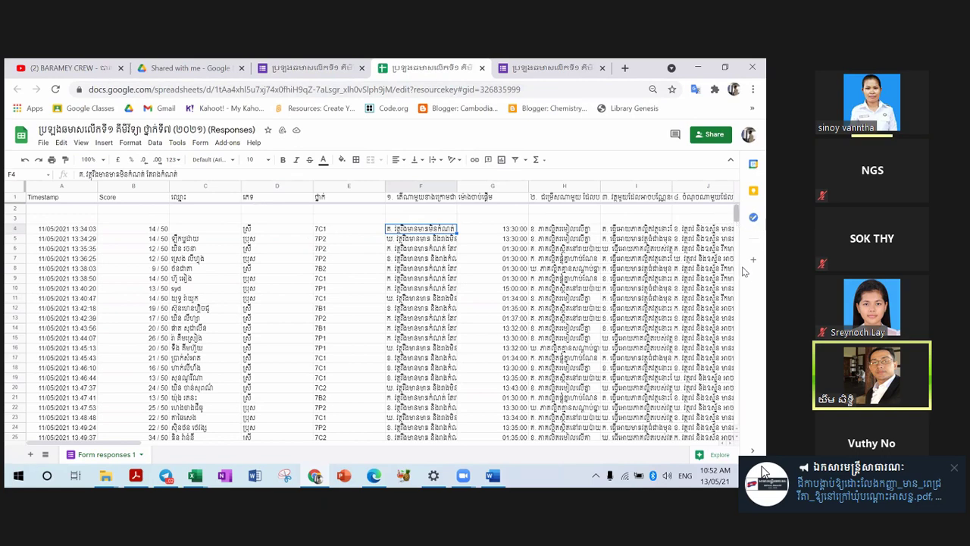
scroll(750, 318, "down", 10)
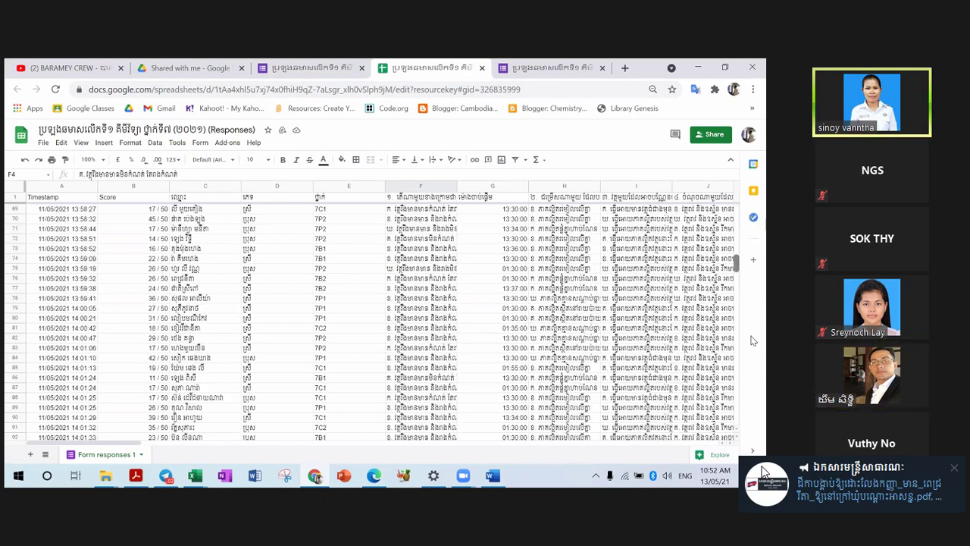
scroll(743, 337, "up", 10)
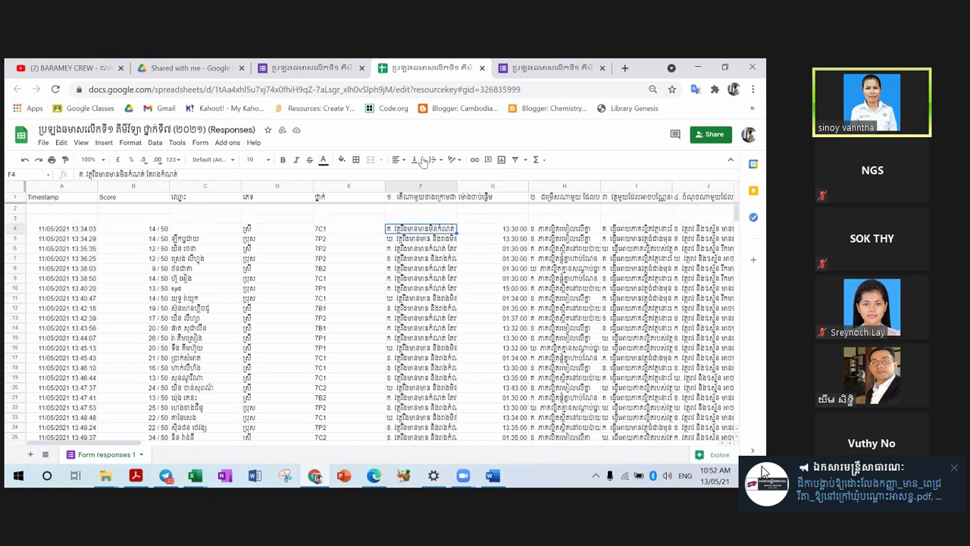
Step: Close the response spreadsheet and the form, and reopen the chemistry exam form from the files shared in Drive
key("ctrl+w")
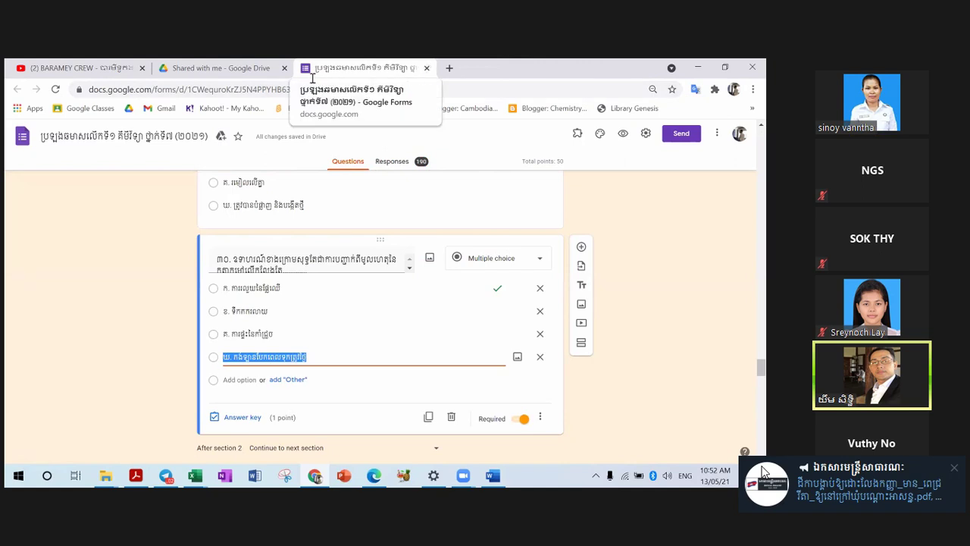
left_click(235, 72)
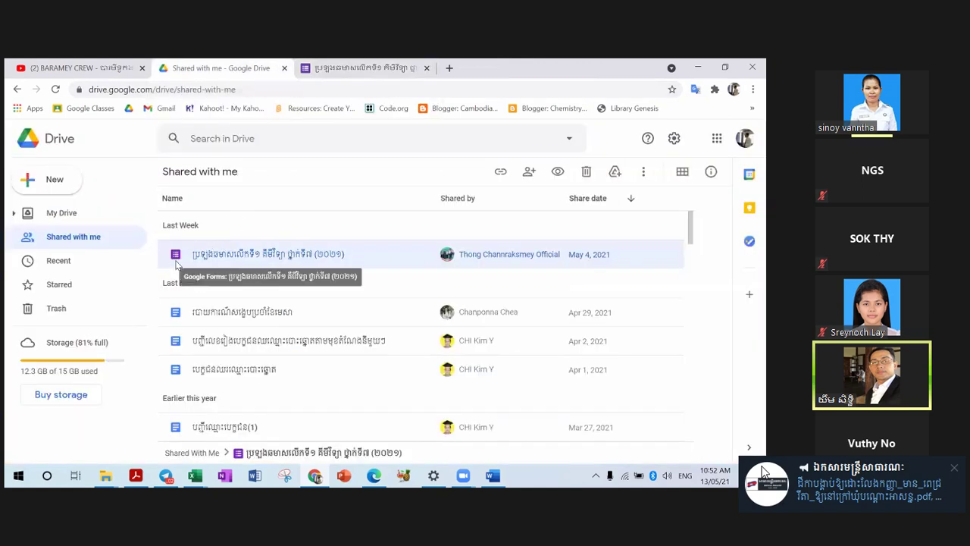
double_click(257, 242)
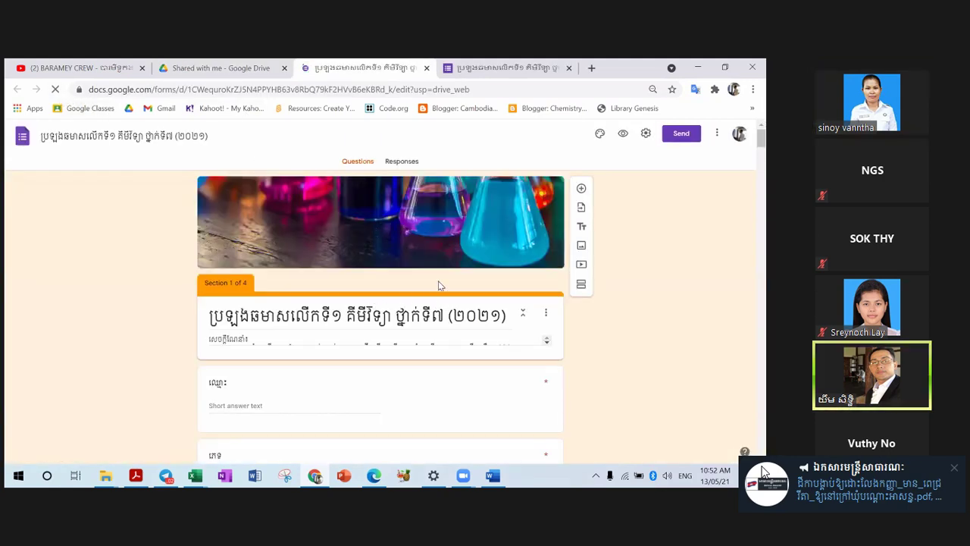
Step: Review the reopened form from Section 1 down to question 1's answer options
scroll(412, 302, "down", 1)
scroll(411, 302, "down", 1)
scroll(405, 305, "up", 2)
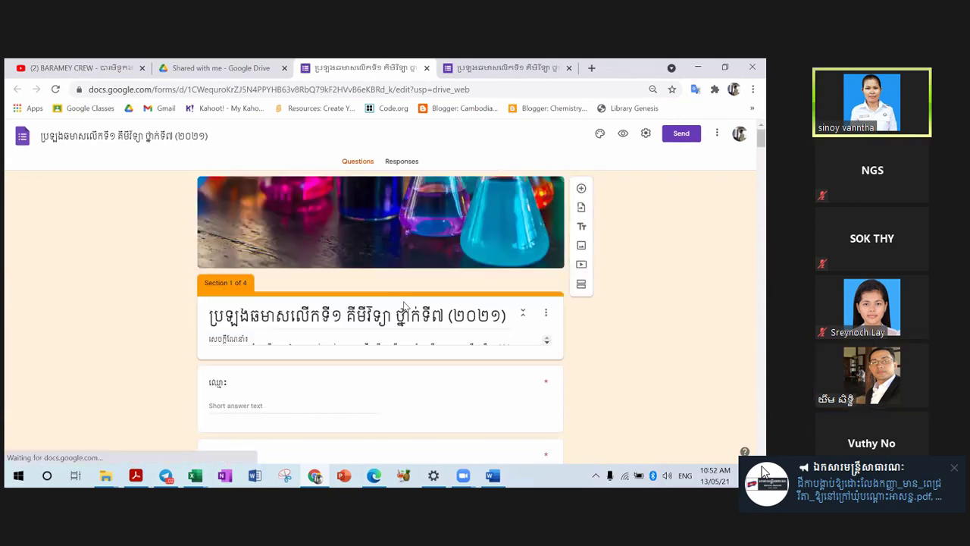
scroll(405, 305, "down", 1)
scroll(353, 318, "down", 5)
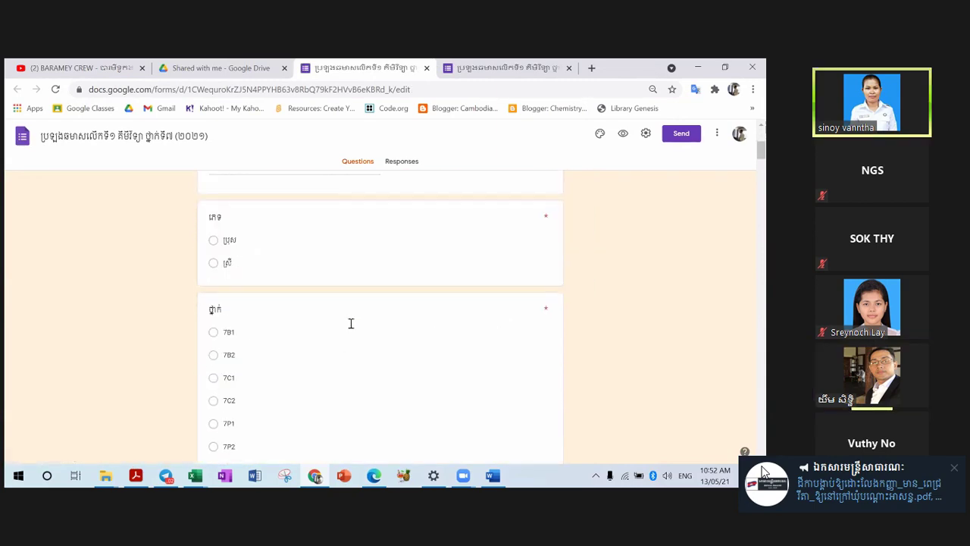
scroll(351, 333, "down", 1)
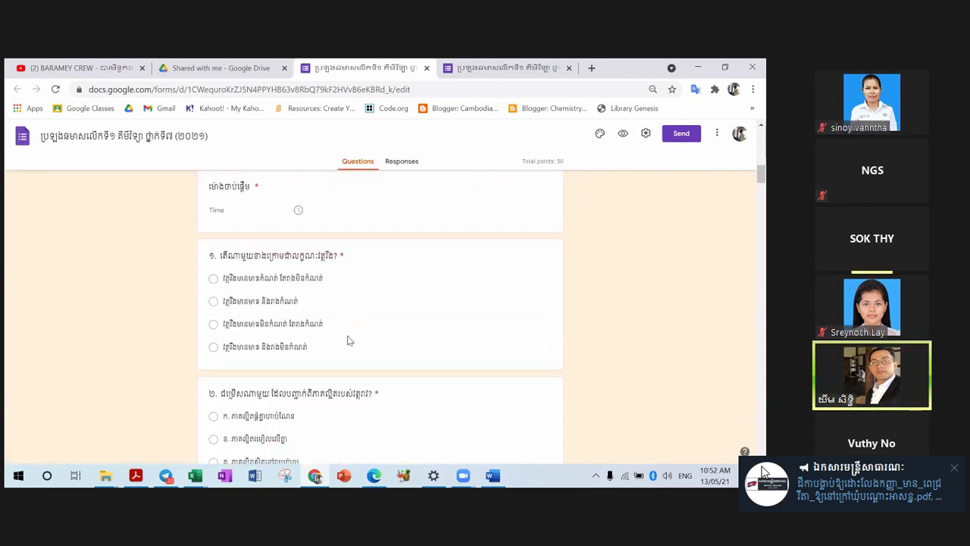
Step: Check the marked answer of question 1 and close the duplicate form tab
scroll(391, 330, "down", 1)
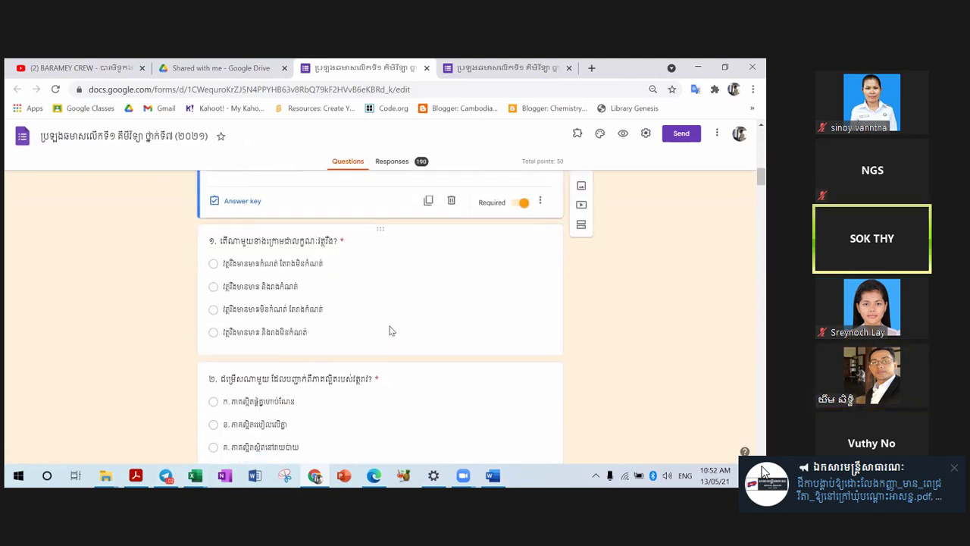
left_click(517, 326)
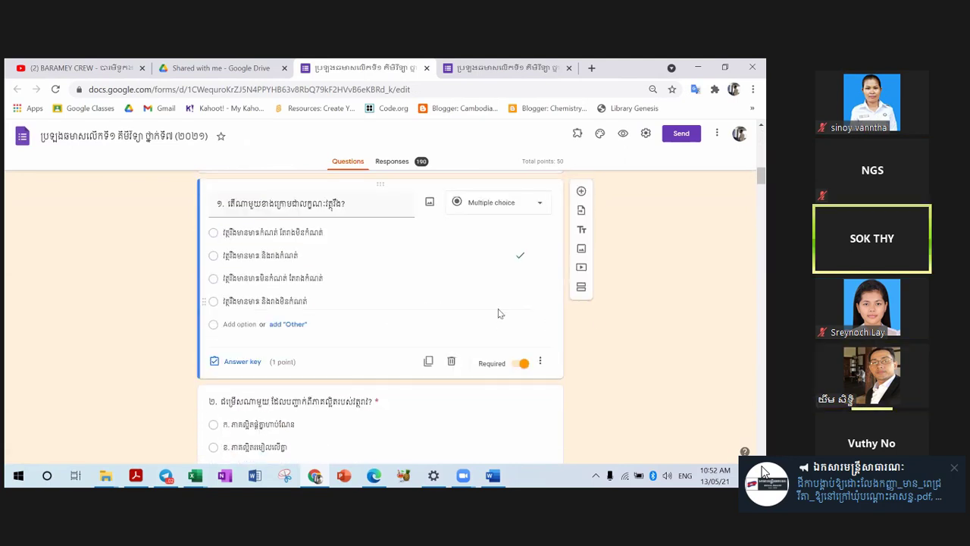
left_click(568, 67)
scroll(396, 164, "up", 4)
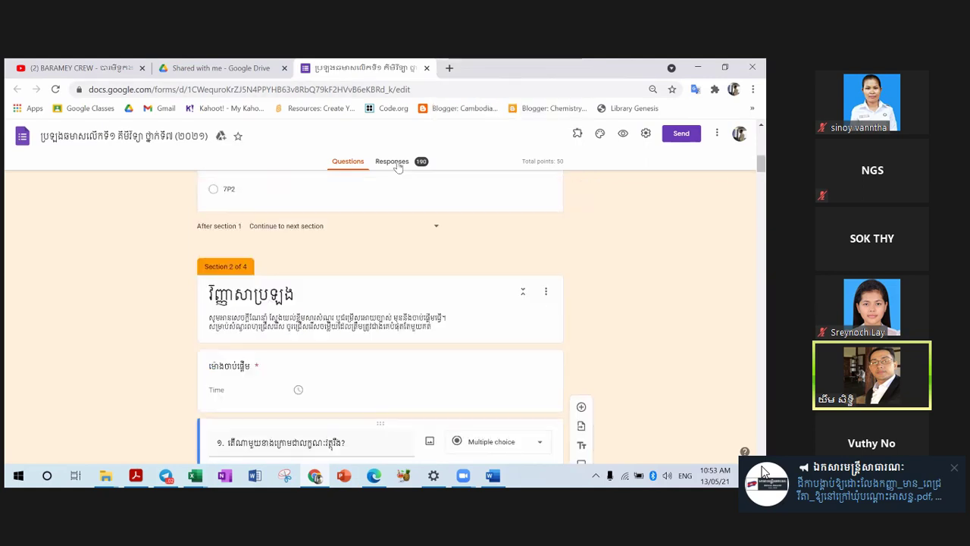
Step: Open the linked response spreadsheet from the form's responses and look through the recorded answers
left_click(392, 161)
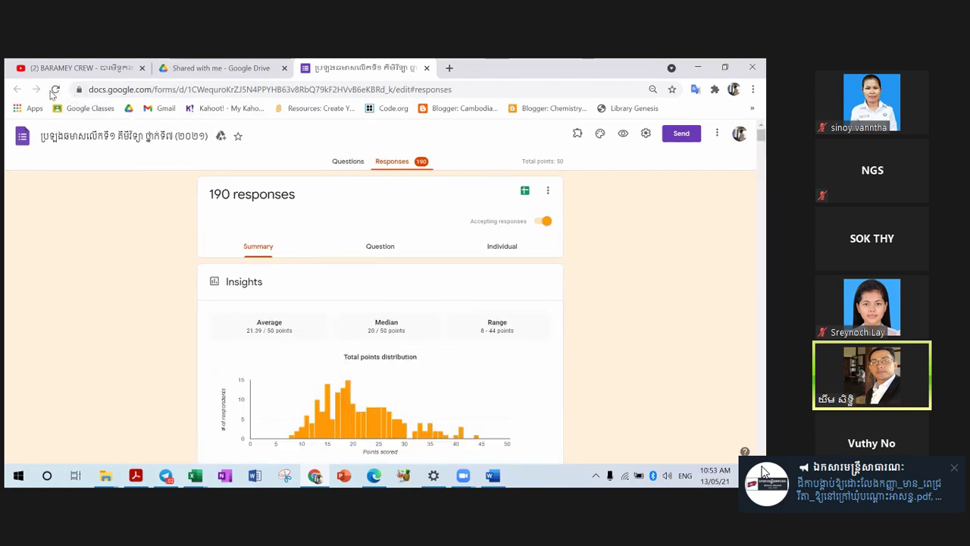
left_click(524, 191)
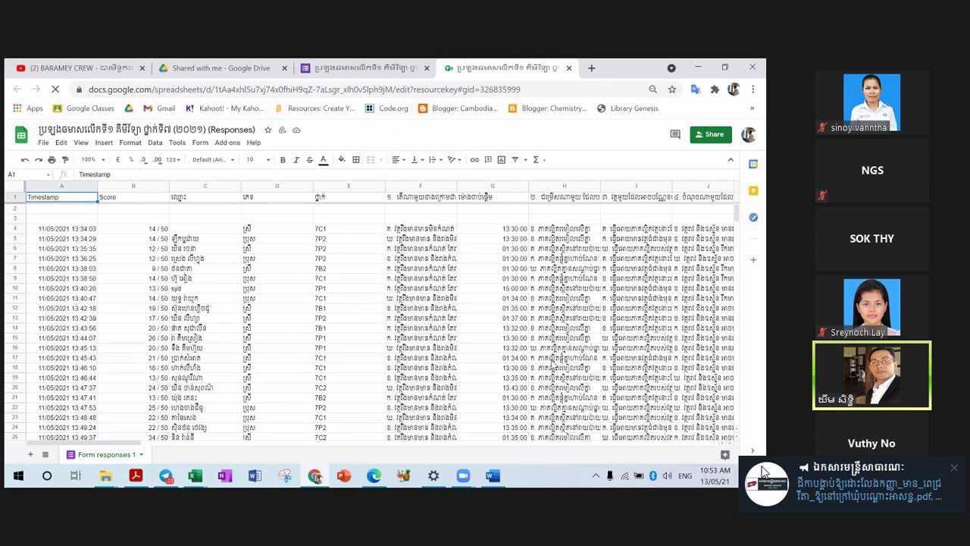
scroll(554, 363, "down", 3)
scroll(558, 378, "down", 20)
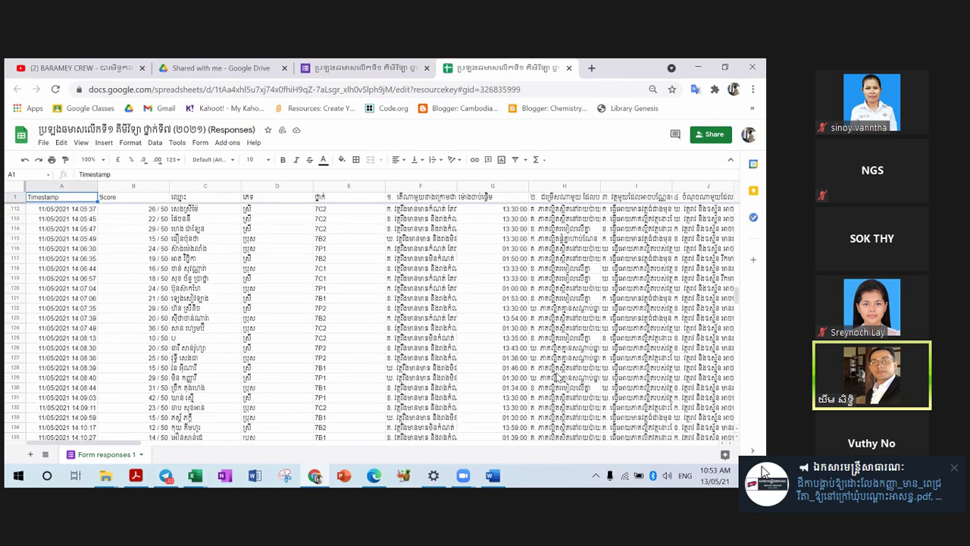
scroll(561, 366, "up", 20)
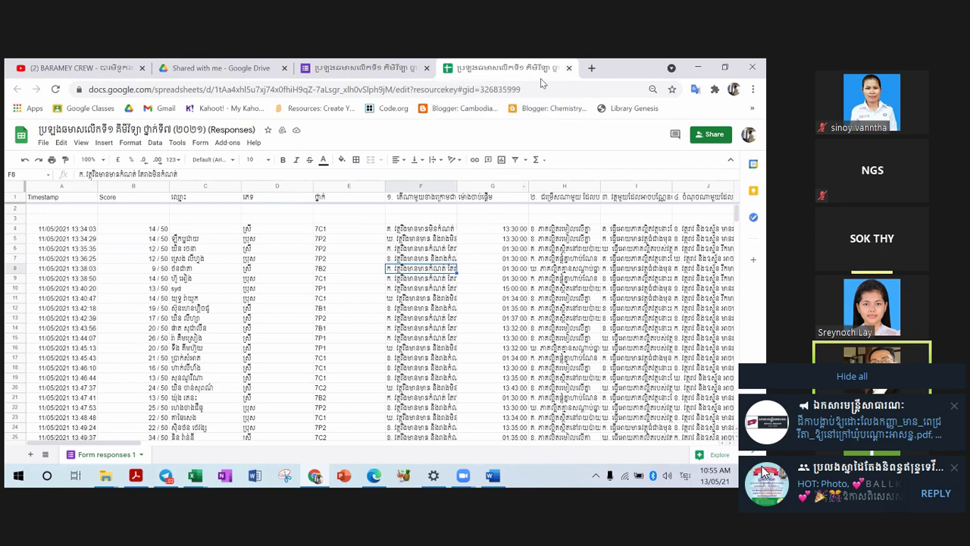
Step: Close the response spreadsheet and look through the frequently missed questions in the form's response summary
left_click(570, 68)
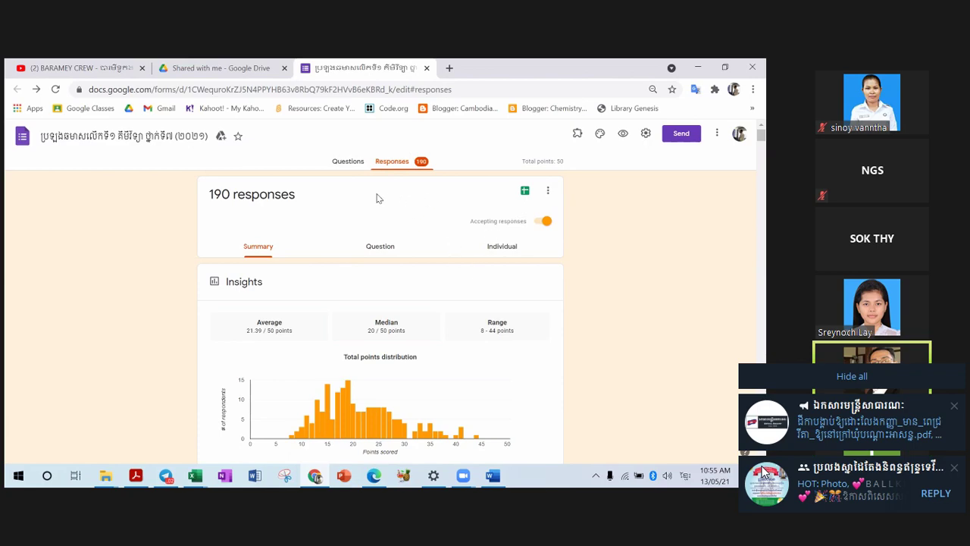
scroll(444, 314, "down", 1)
scroll(444, 314, "down", 10)
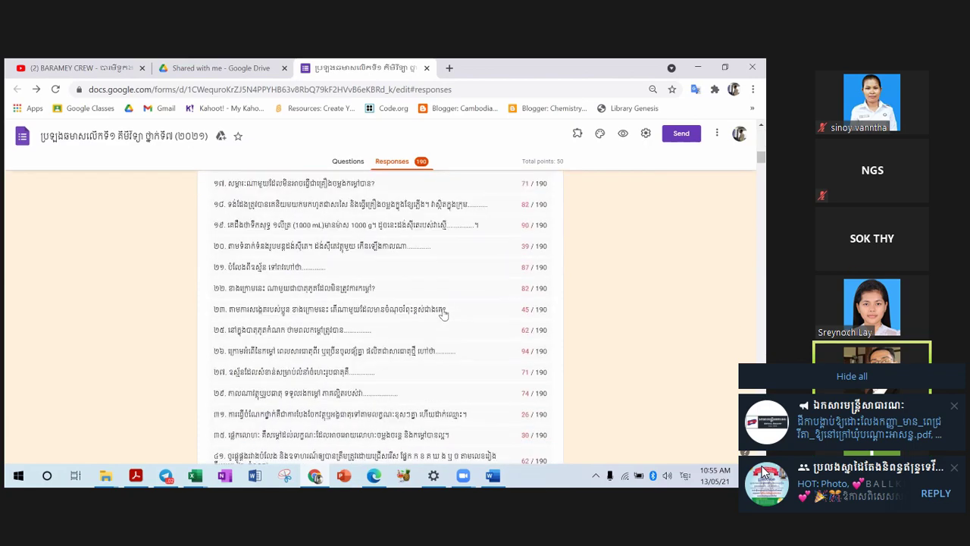
scroll(444, 310, "up", 11)
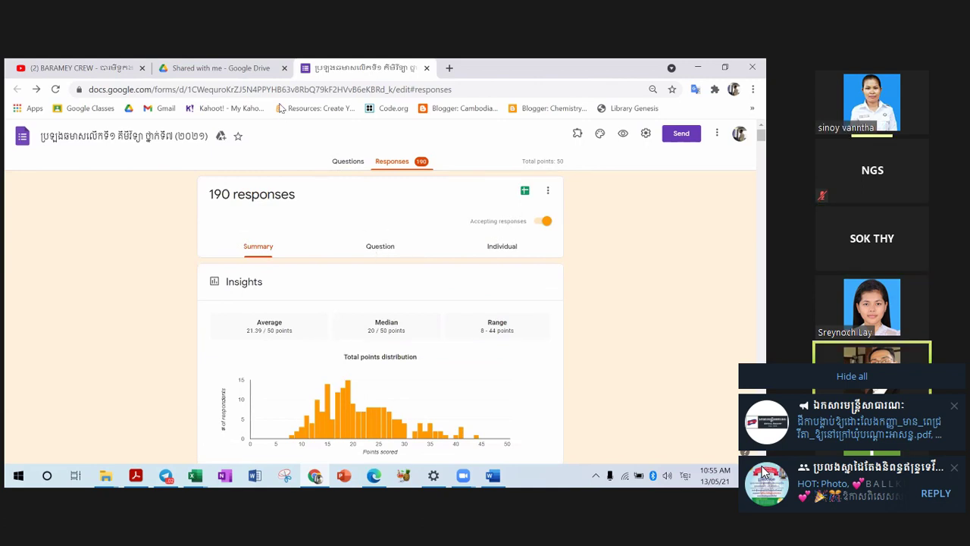
Step: Return to the form's questions and compare the answer options of question 1 with the lettered options of question 2
left_click(343, 163)
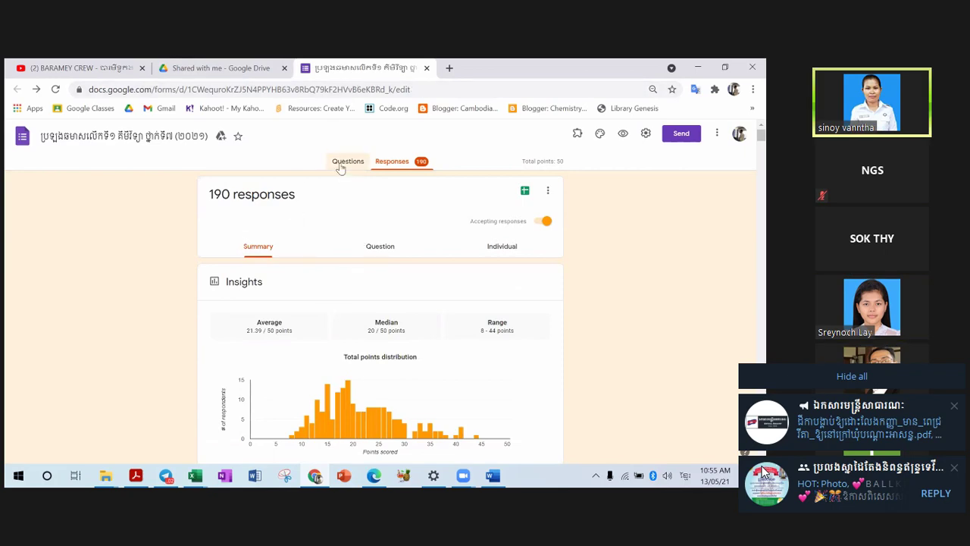
scroll(425, 311, "down", 10)
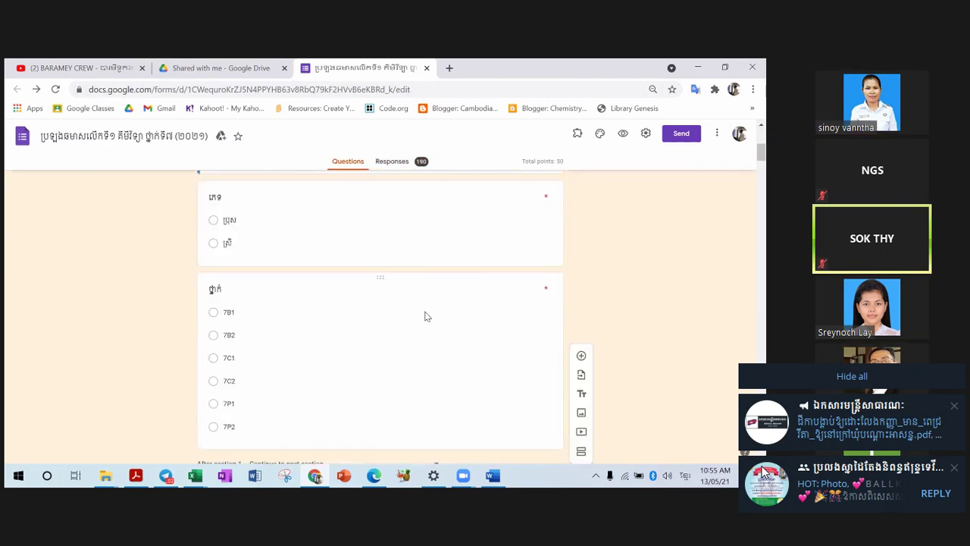
scroll(425, 315, "down", 3)
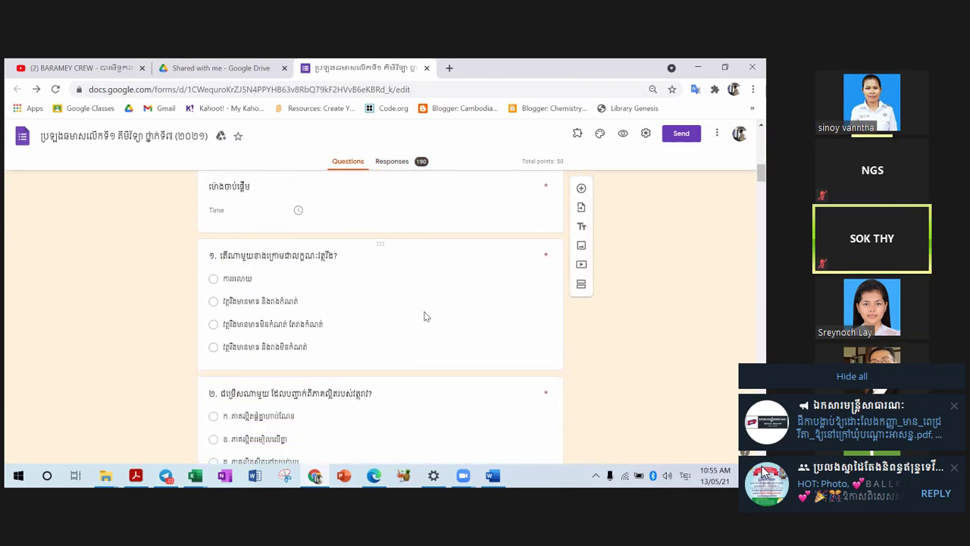
scroll(425, 312, "down", 1)
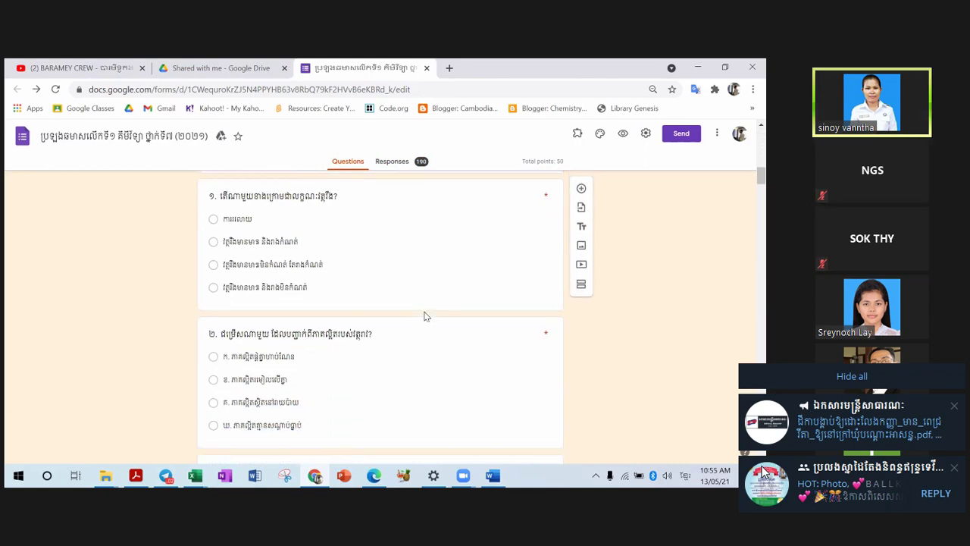
scroll(410, 318, "down", 1)
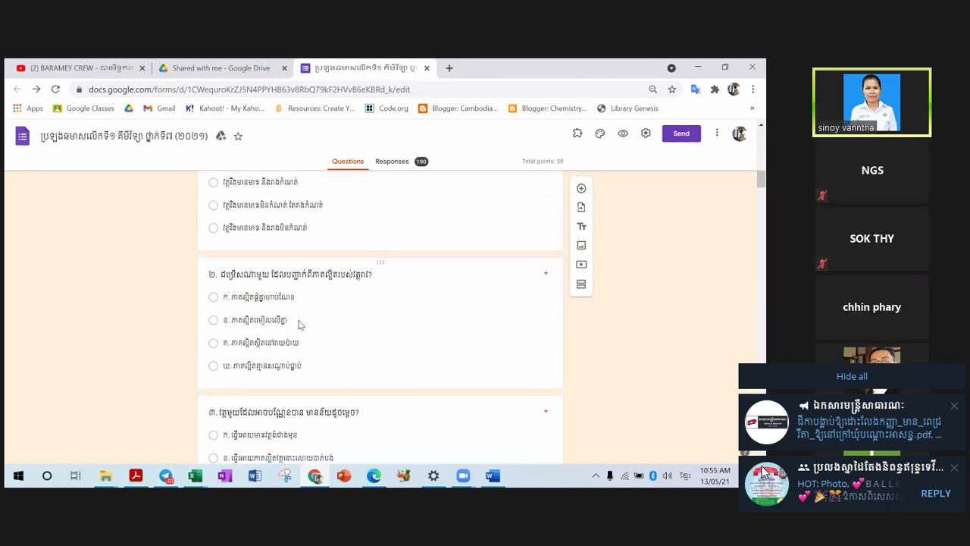
scroll(299, 325, "up", 1)
scroll(298, 321, "up", 1)
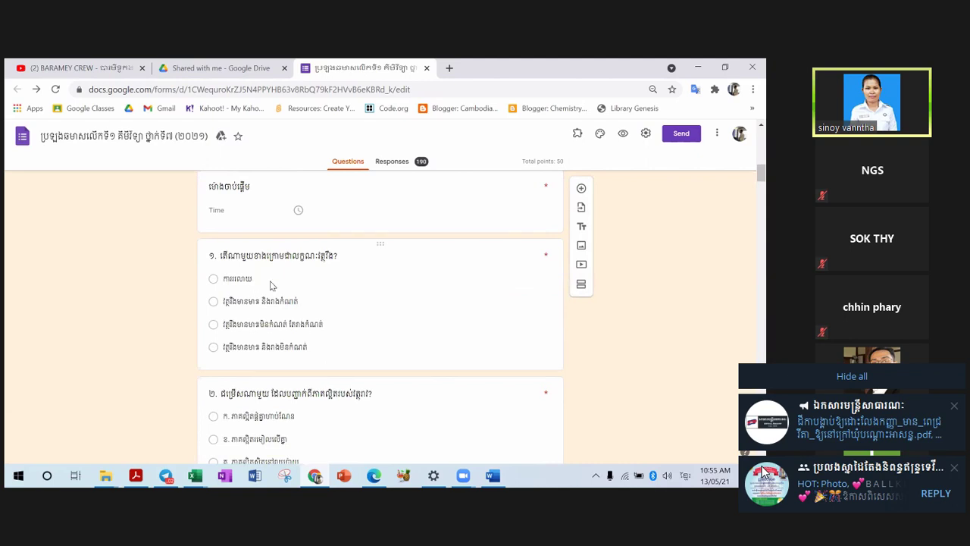
Step: Open question 1 for editing and examine its first option, ការរលាយ, alongside the marked answer
left_click(271, 284)
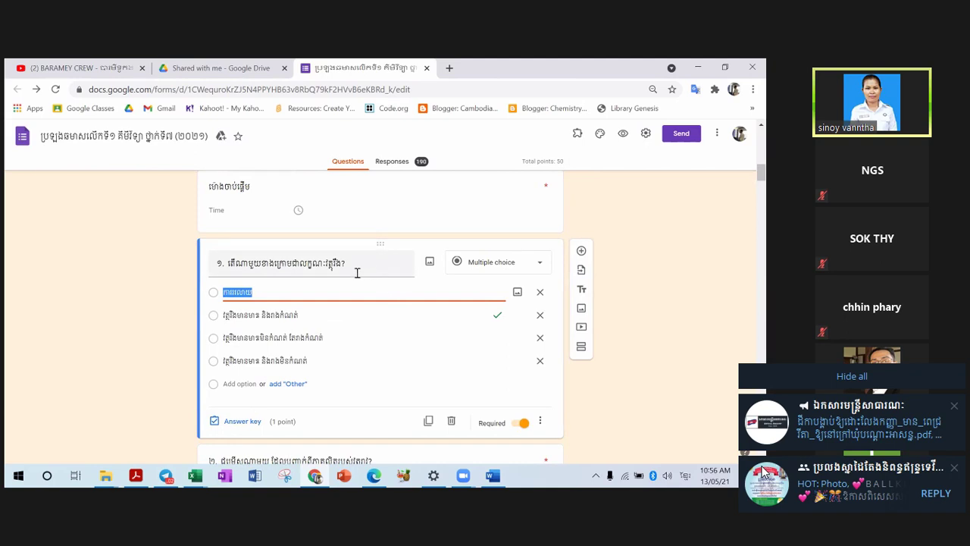
left_click(331, 291)
left_click(696, 288)
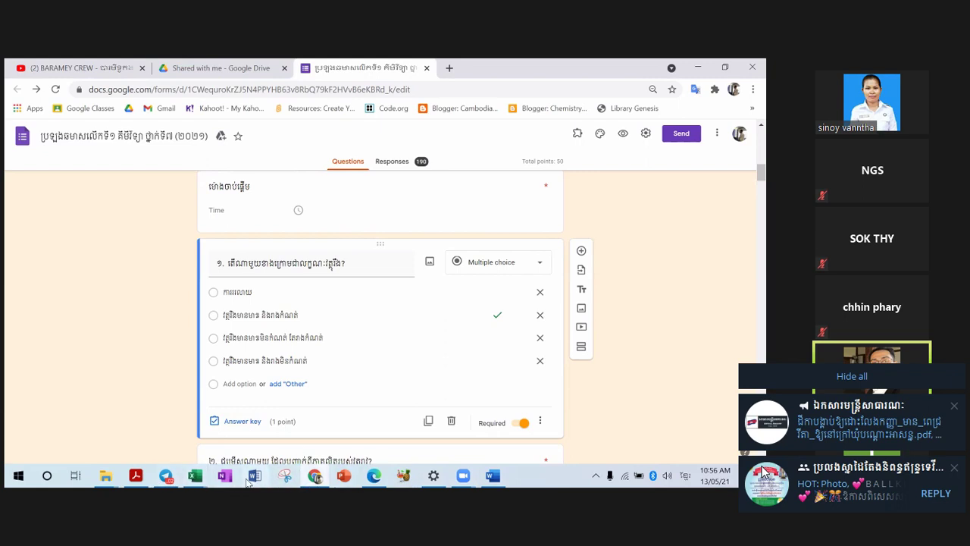
Step: Switch to the C8 item analysis workbook in Excel and return from the Q02 score card to its home page
left_click(203, 478)
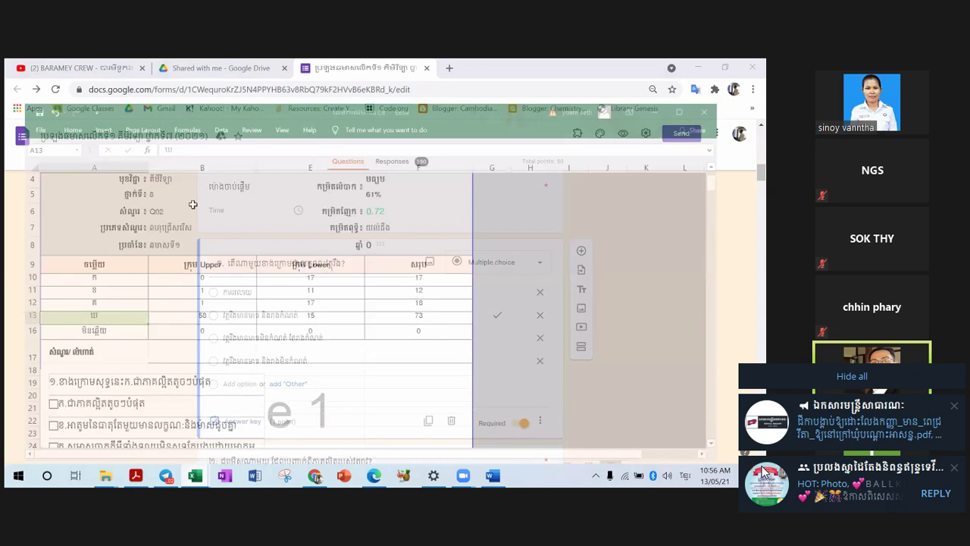
left_click(195, 425)
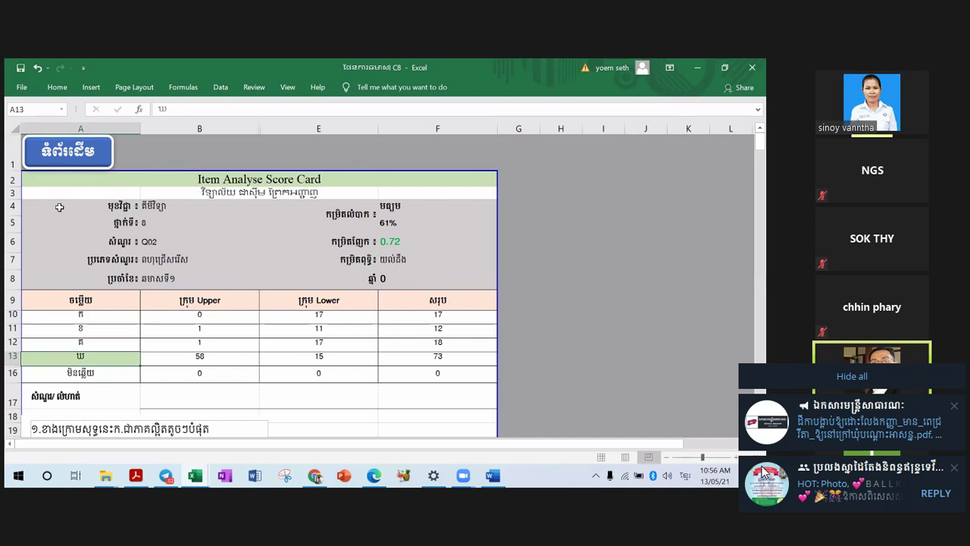
left_click(62, 161)
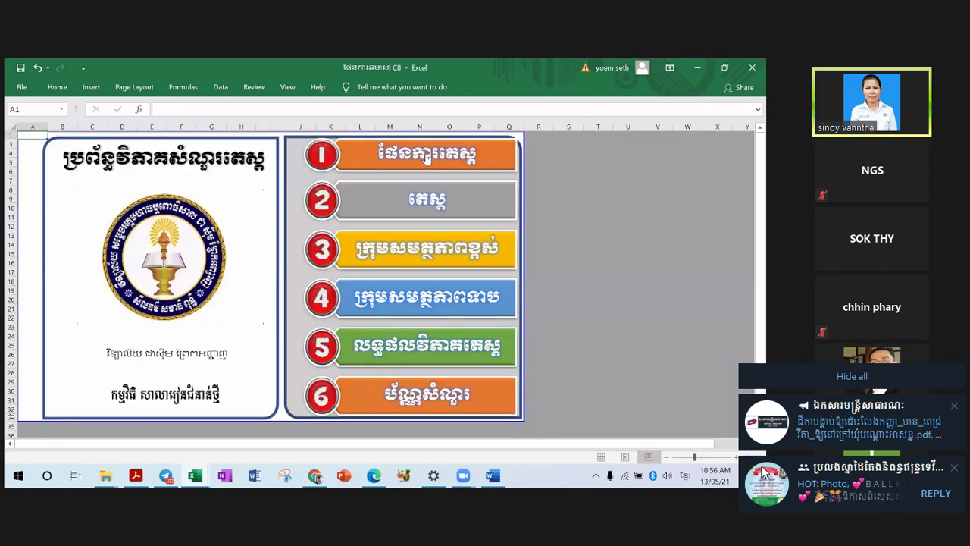
Step: Open the test blueprint, look through its entries from Q01 to Q25, and return to the workbook's home page
left_click(426, 156)
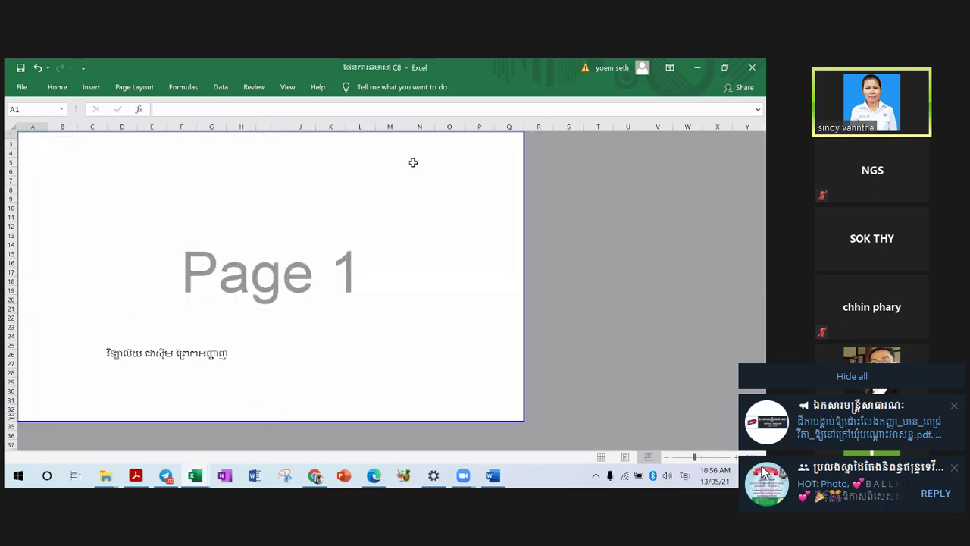
scroll(431, 327, "up", 4)
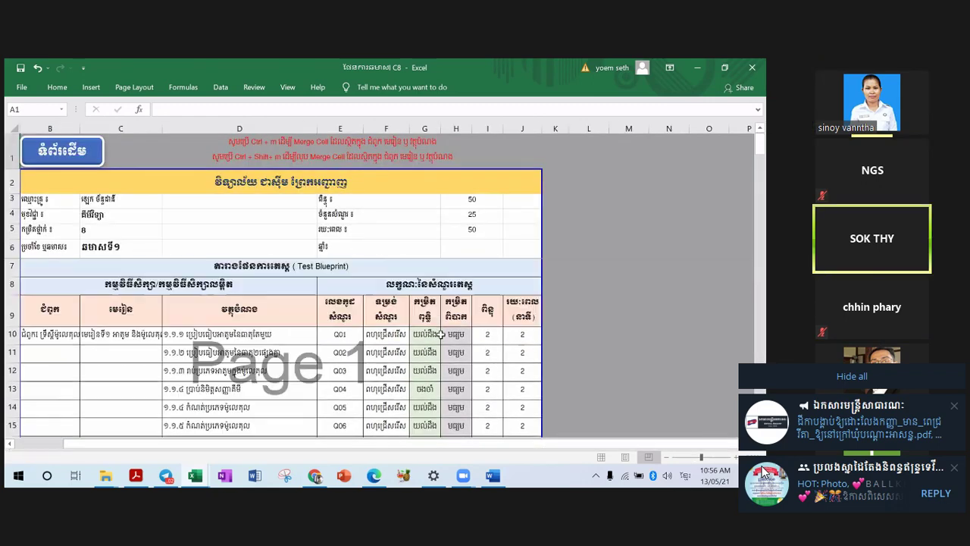
scroll(438, 335, "down", 2)
scroll(440, 336, "down", 3)
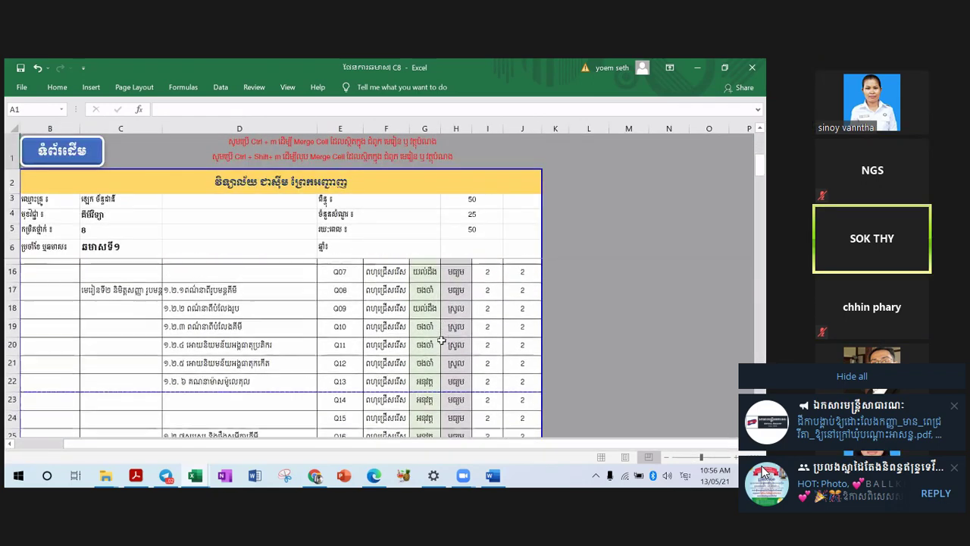
scroll(446, 345, "up", 3)
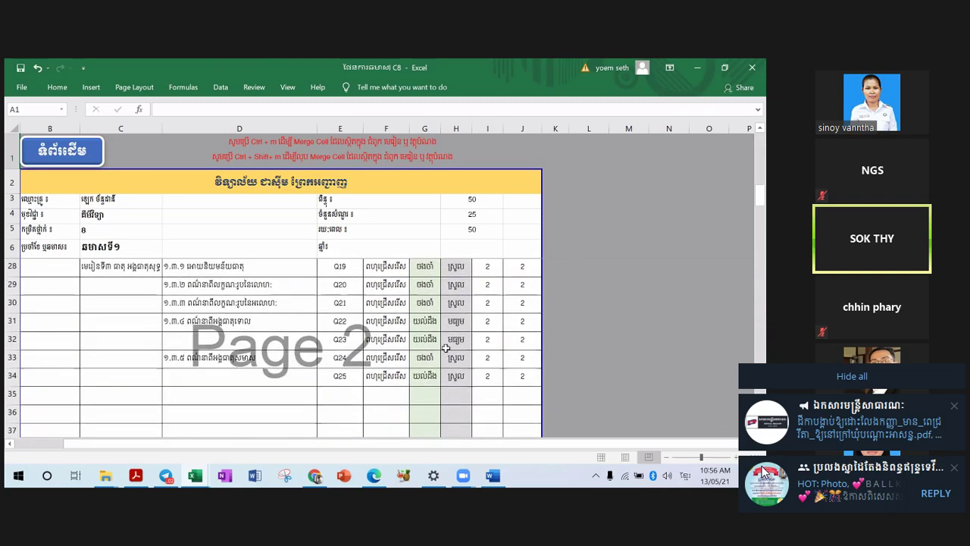
scroll(446, 345, "down", 3)
left_click(50, 165)
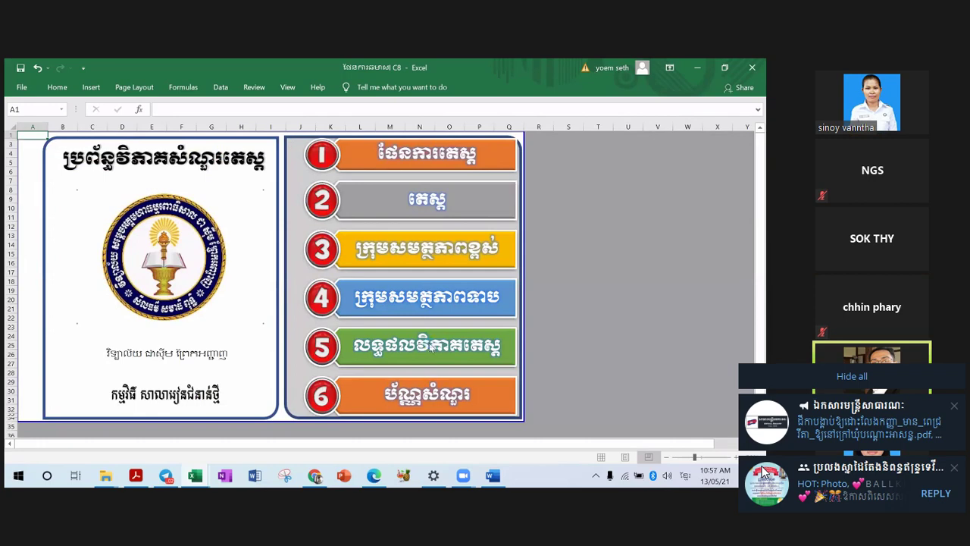
Step: Open the test item analysis results, look through questions Q01 to Q25, and return to the home page
left_click(430, 346)
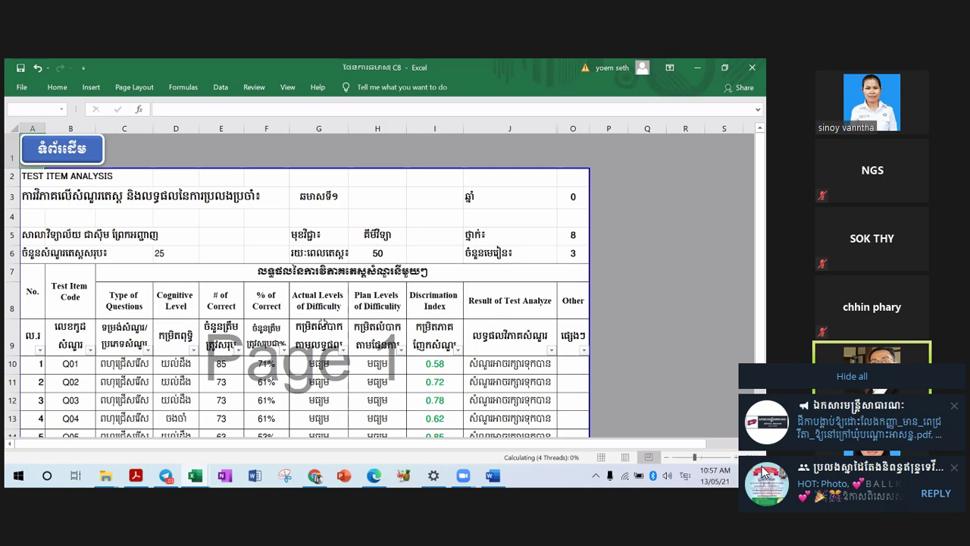
scroll(302, 326, "down", 7)
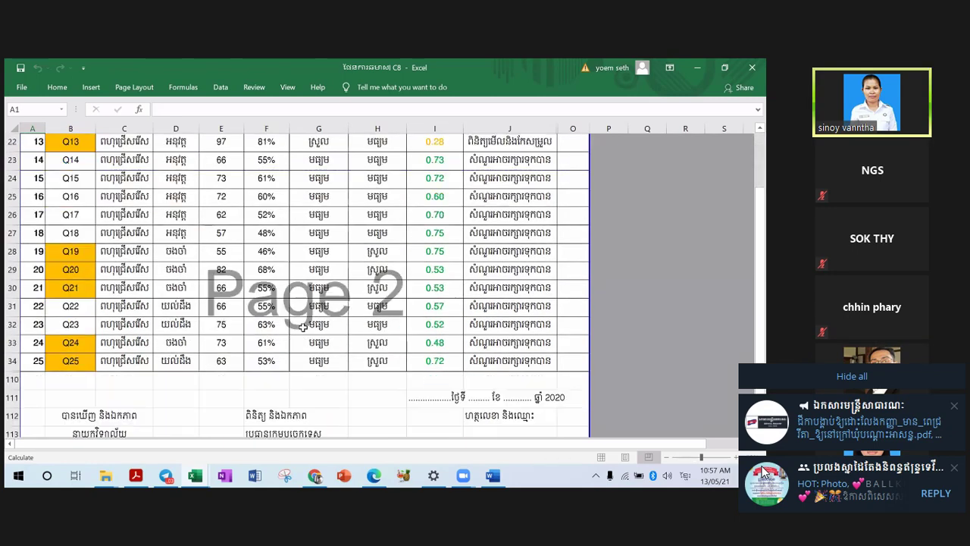
scroll(299, 324, "up", 5)
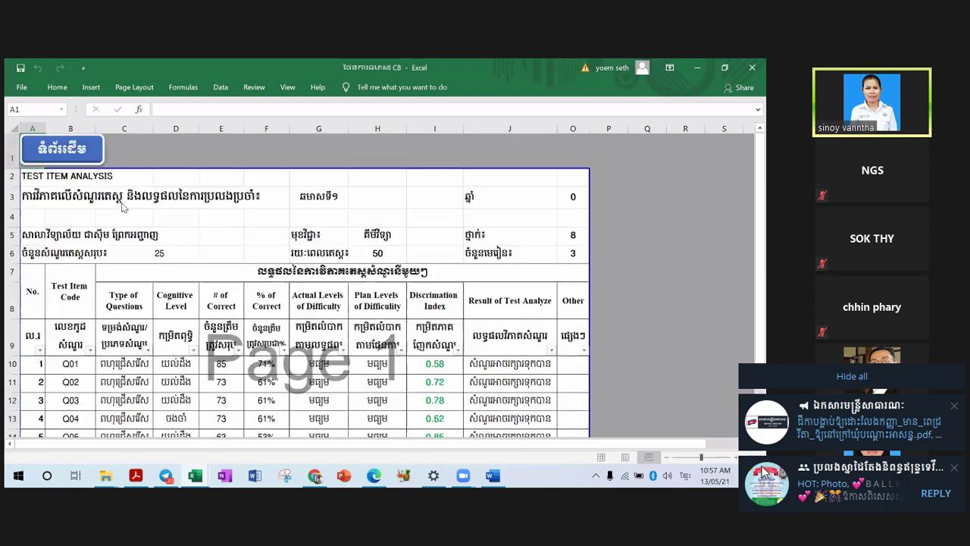
scroll(455, 334, "up", 2)
key("ctrl+Page_Up")
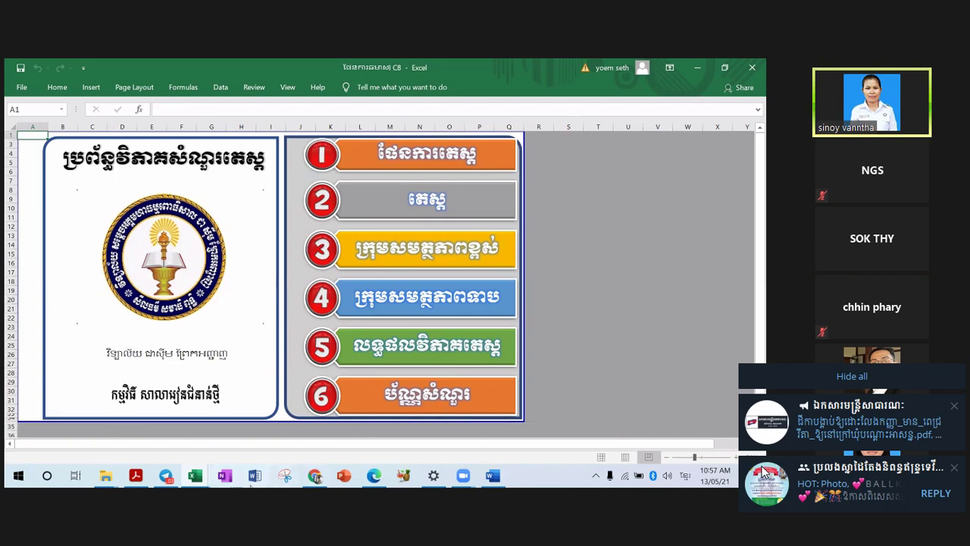
Step: Switch to the semester analysis workbook and examine the Option 1 and Option 2 rows of its Google Form sheet, including Q07 to Q09
mouse_move(196, 478)
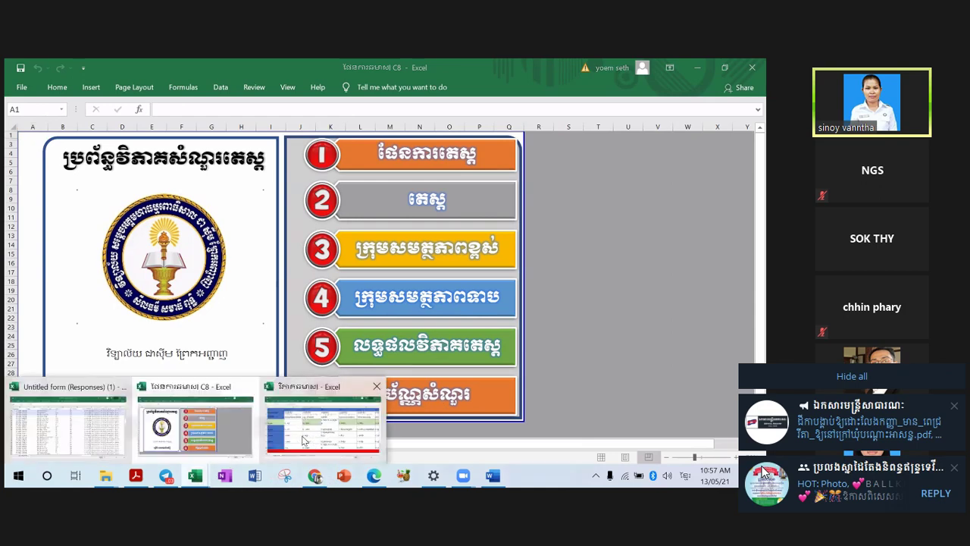
left_click(299, 438)
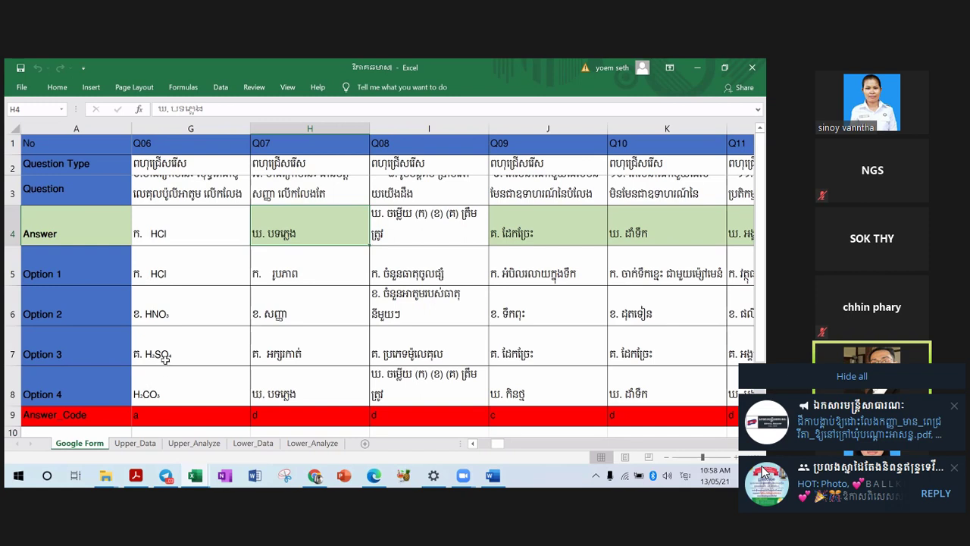
left_click(78, 272)
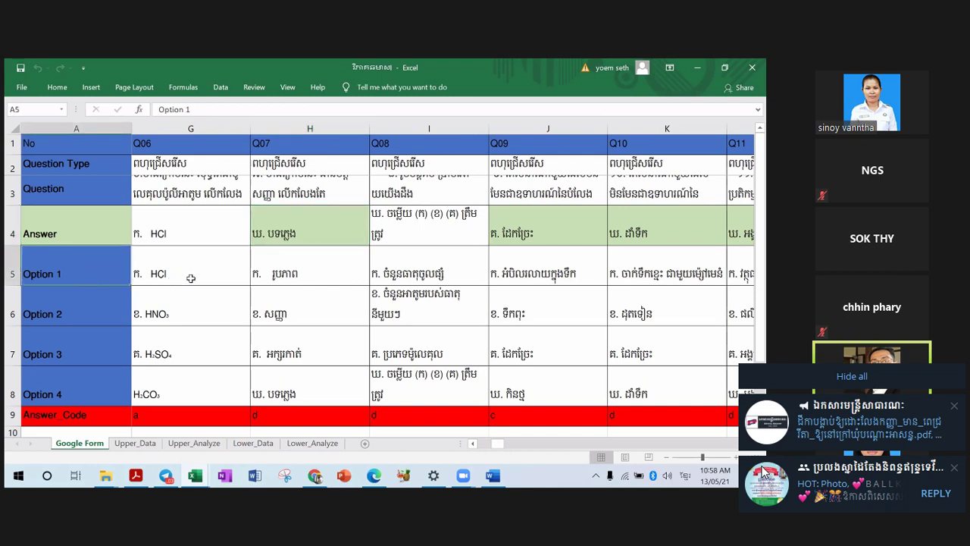
left_click(89, 313)
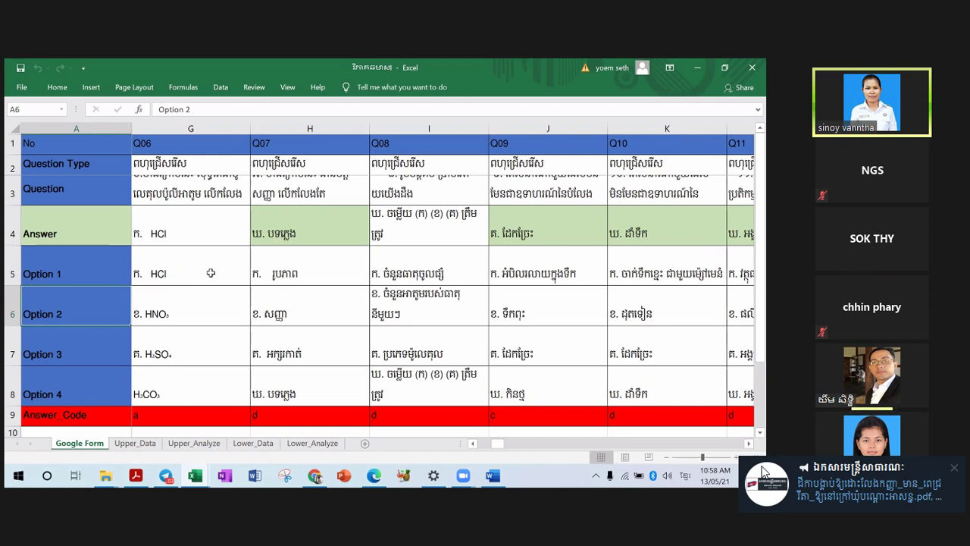
left_click(325, 276)
key("Right")
key("Right")
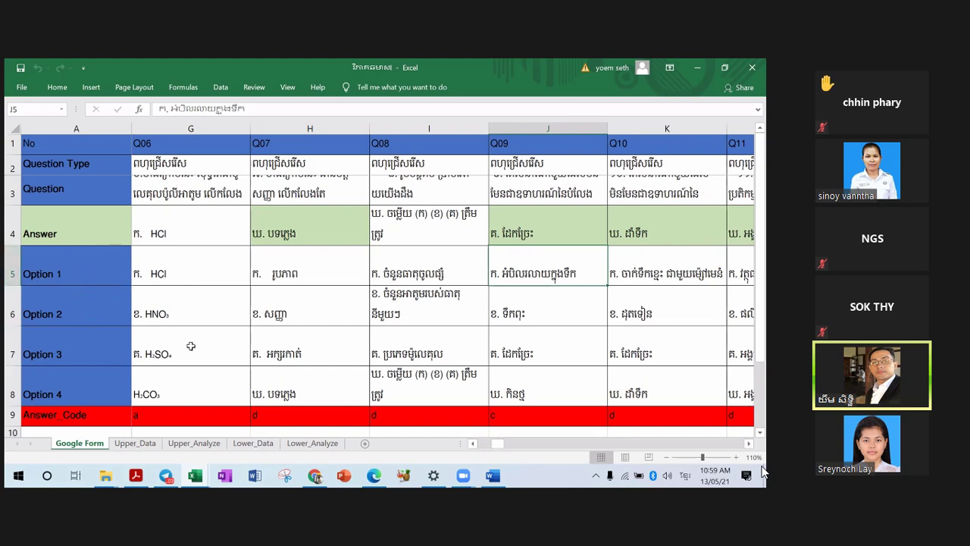
Step: Check the Upper_Analyze sheet and examine the Q05 answers of Stu.01 and Stu.02 in Upper_Data
left_click(645, 143)
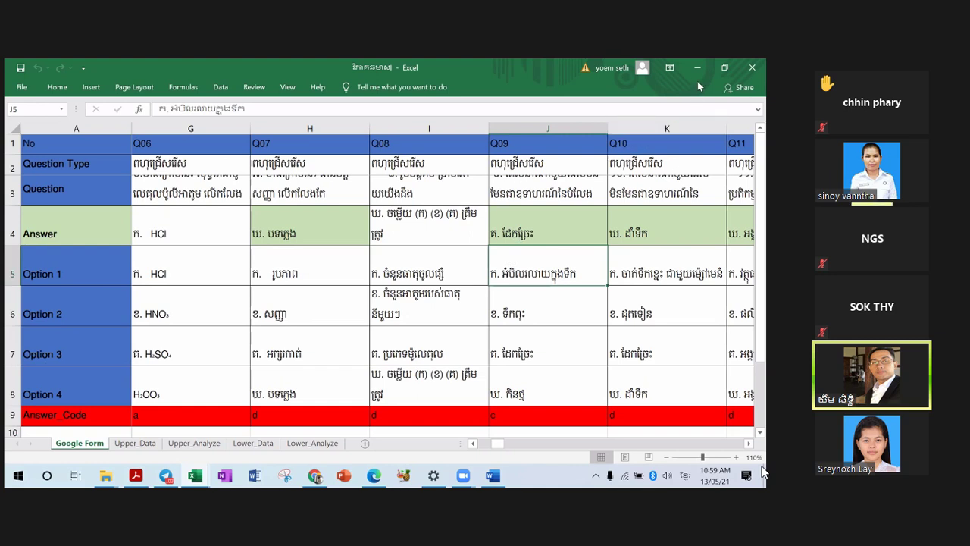
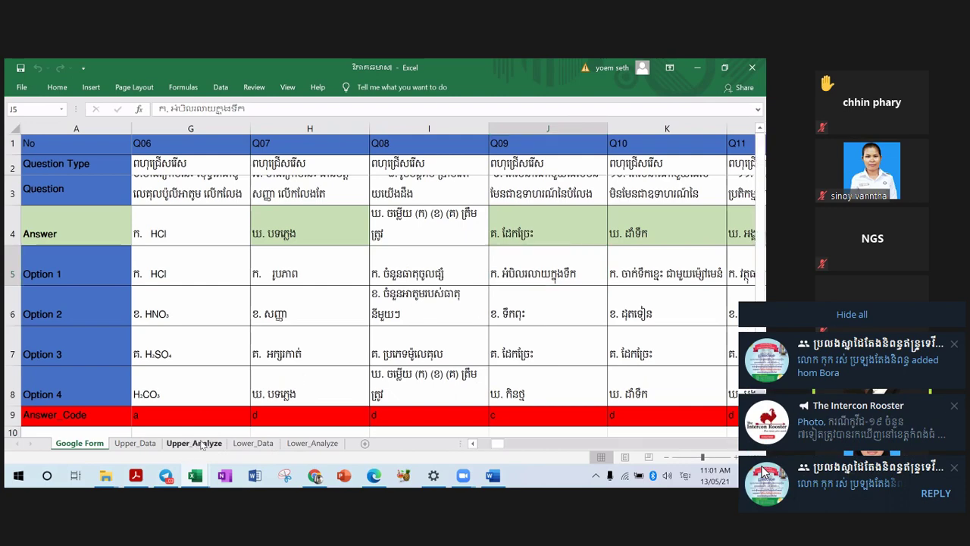
left_click(198, 444)
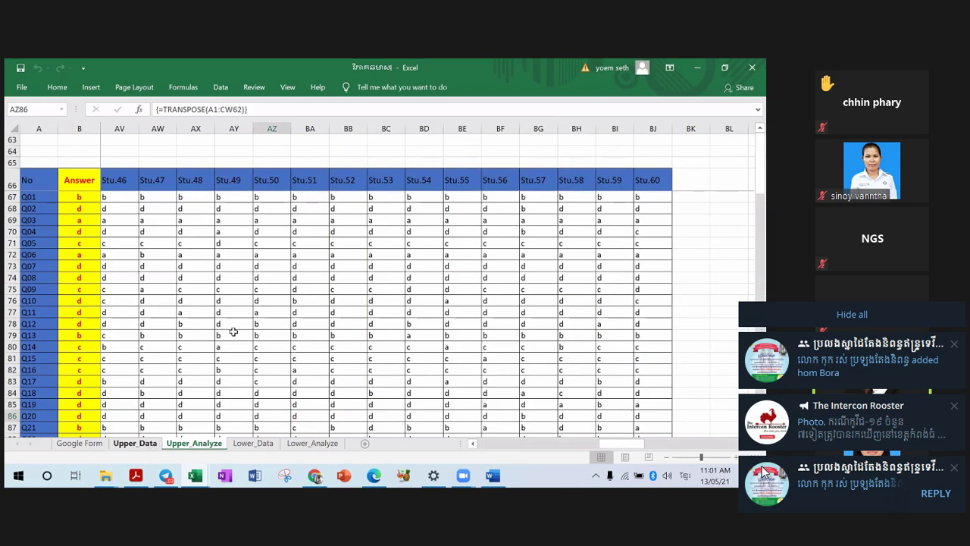
key("ctrl+Page_Up")
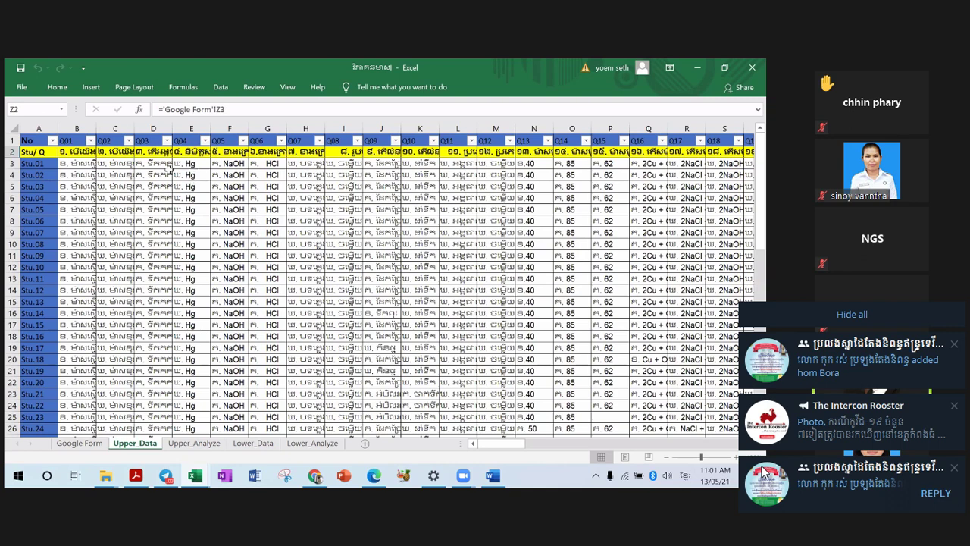
left_click(238, 164)
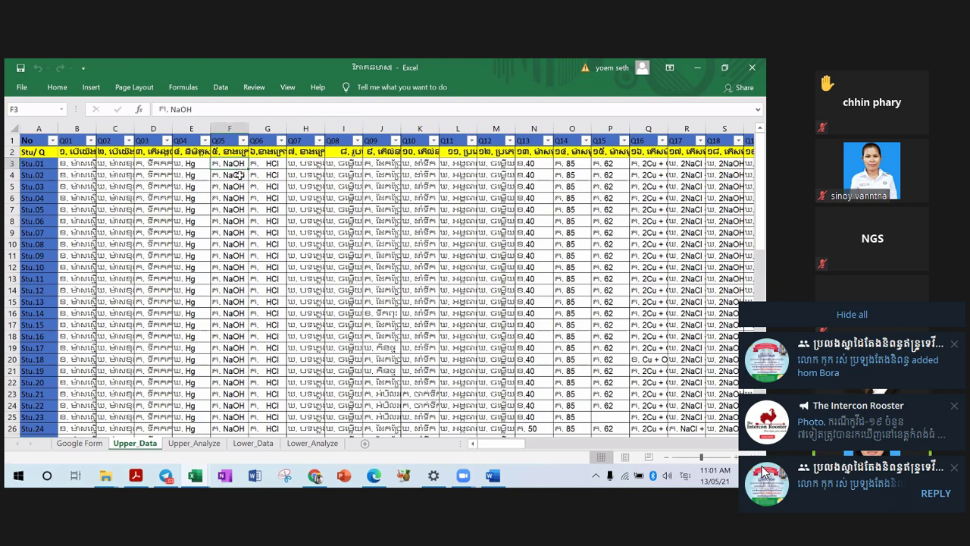
left_click(238, 175)
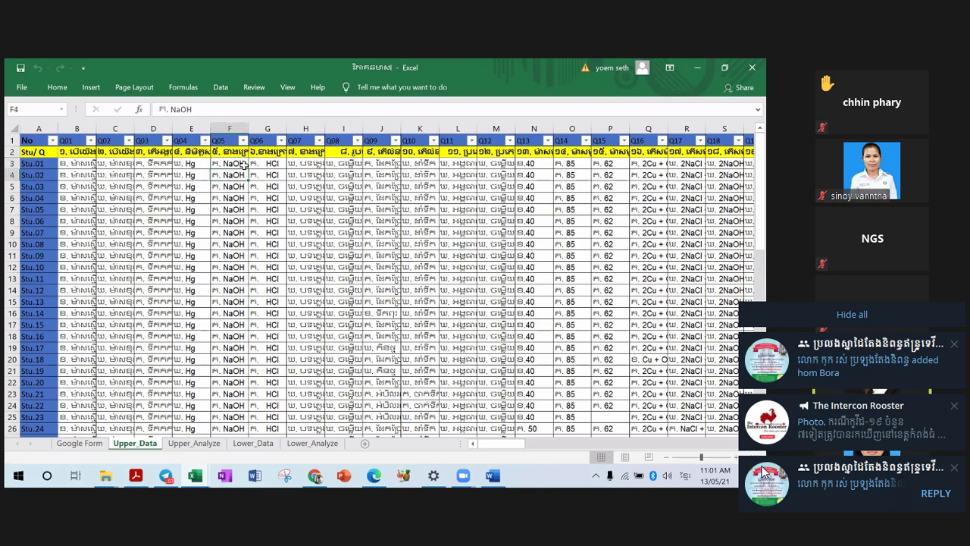
left_click(245, 165)
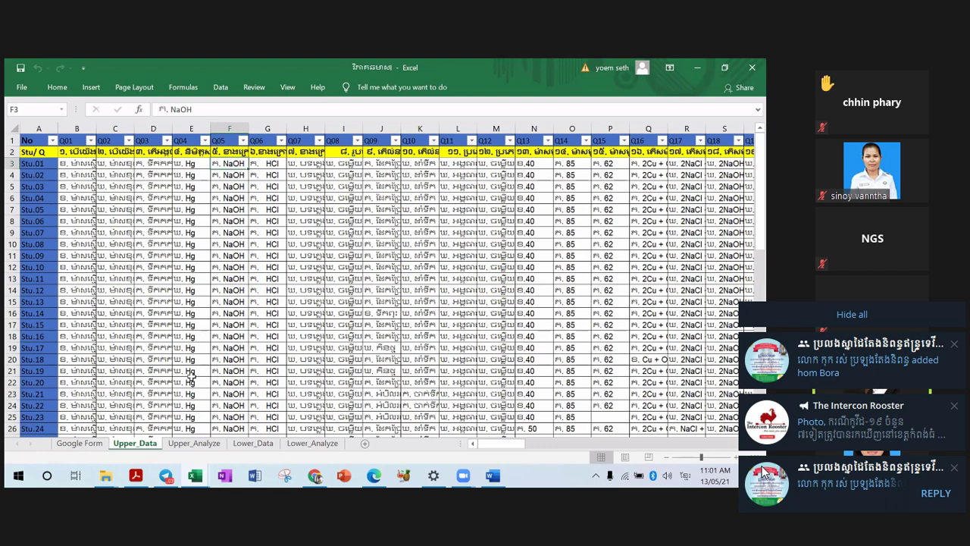
Step: Compare the lettered options on the Google Form sheet, including Option 3 of Q06, with the Upper_Data and Upper_Analyze sheets
key("ctrl+Page_Up")
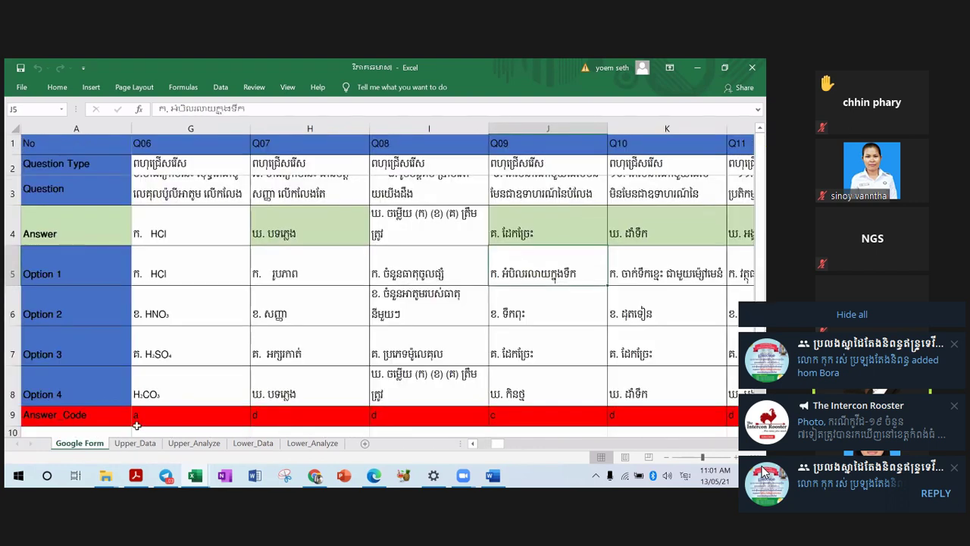
left_click(195, 356)
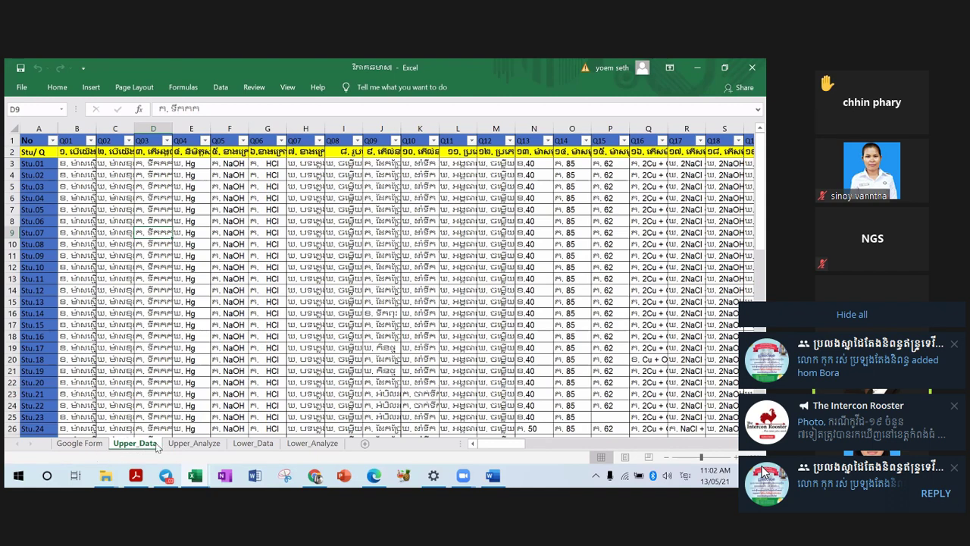
left_click(82, 444)
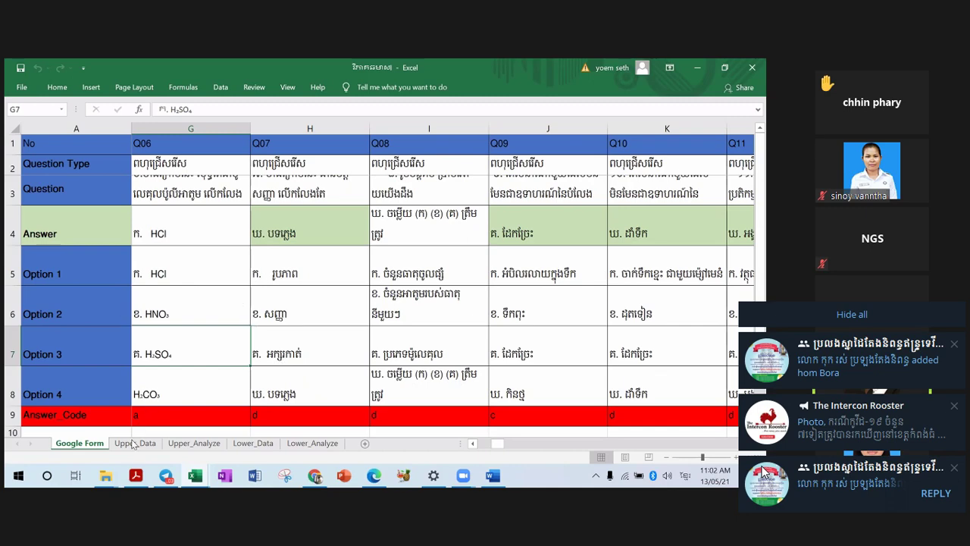
left_click(181, 447)
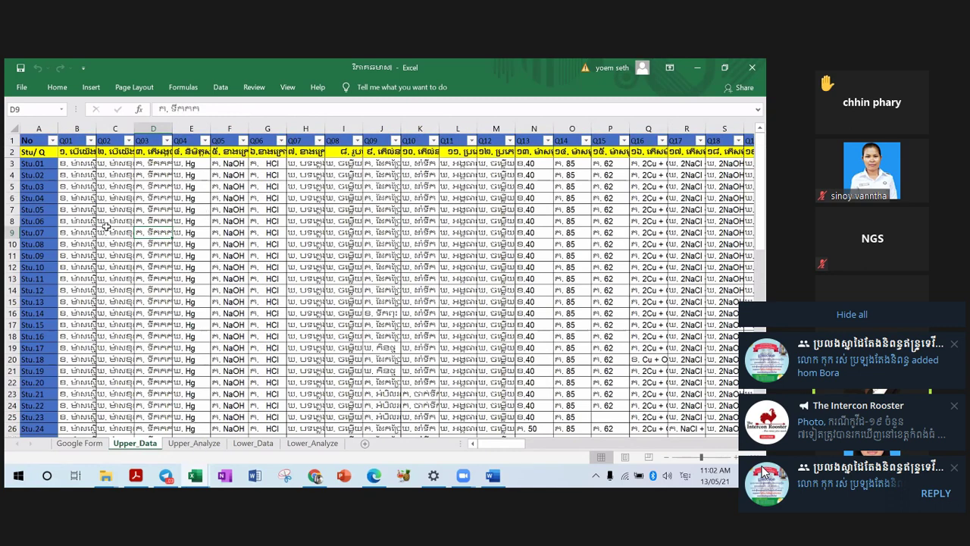
key("ctrl+Page_Down")
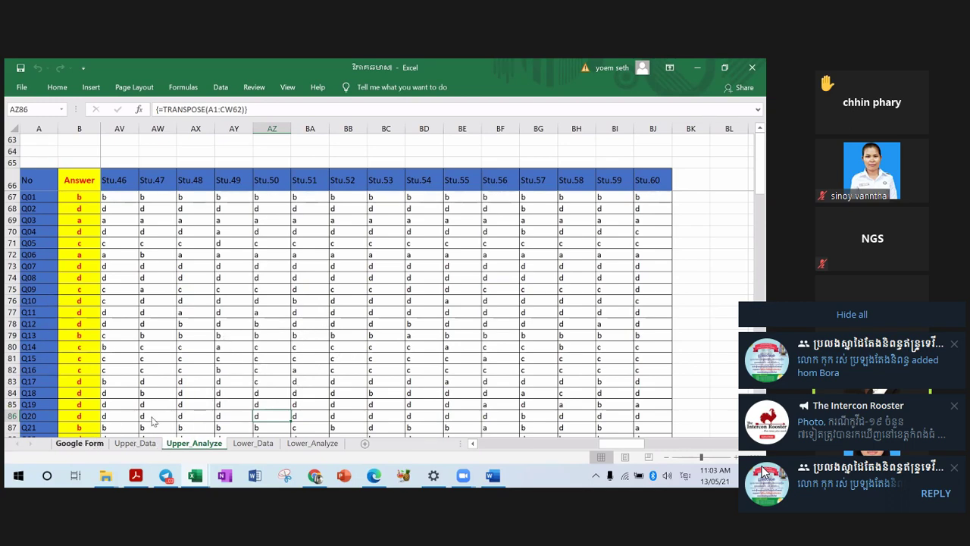
key("ctrl+Page_Up")
key("ctrl+Page_Up")
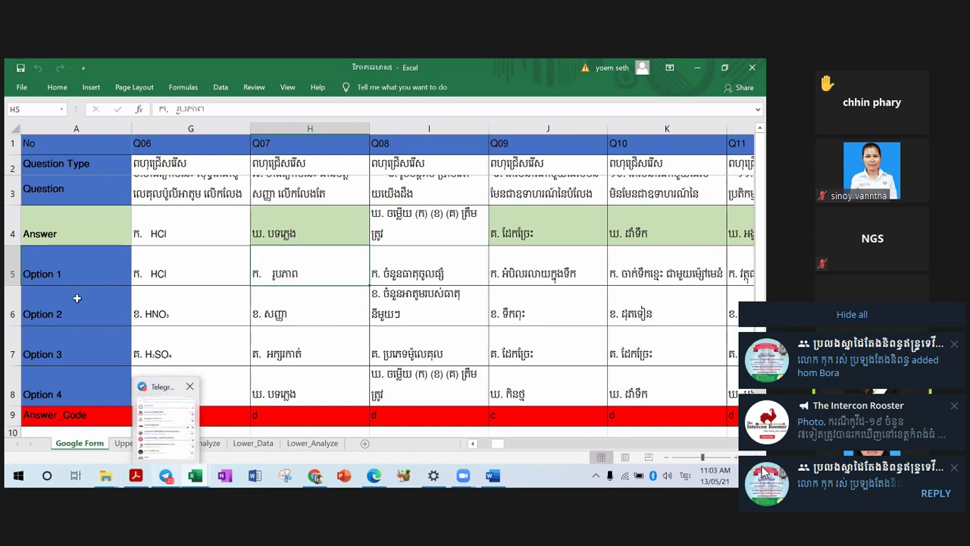
Step: Switch to the C8 item analysis workbook, view the high-ability group's answer table, and return to the semester analysis workbook
left_click(195, 475)
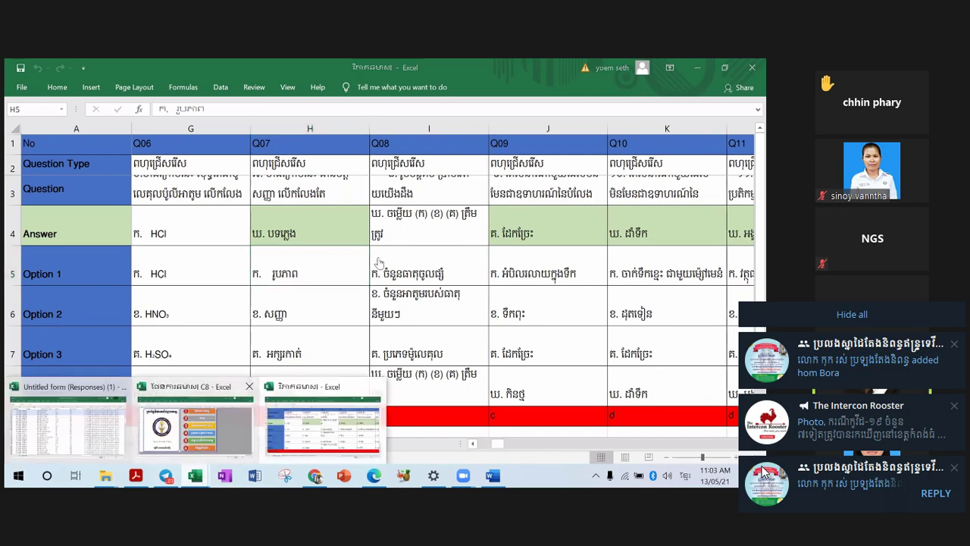
key("alt+Tab")
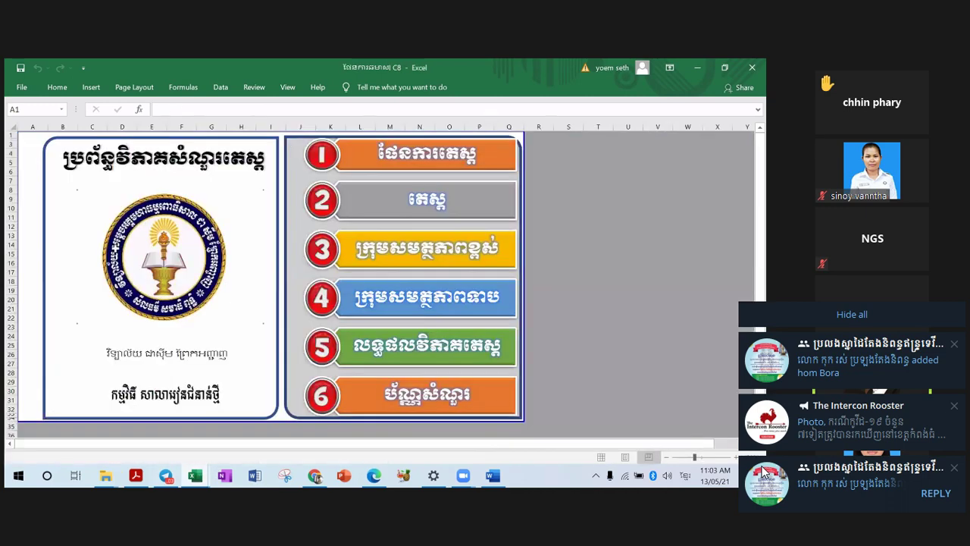
left_click(78, 209)
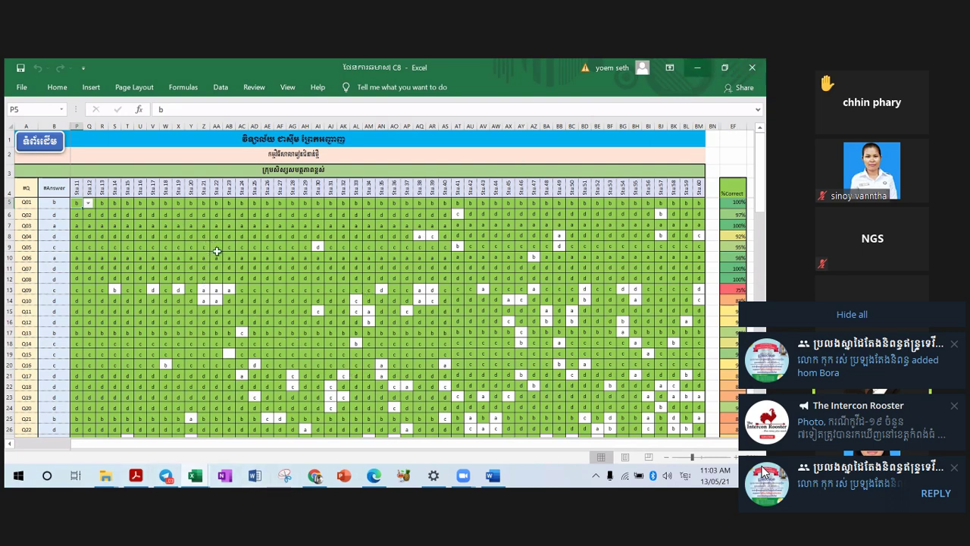
key("alt+Tab")
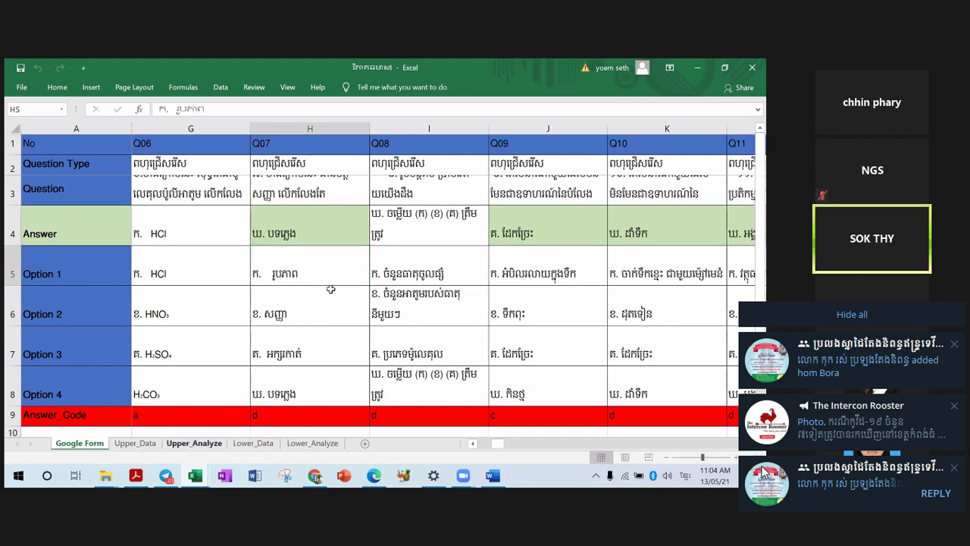
Step: Examine the letter-coded student answers on the Upper_Analyze sheet, from the Stu.46 to Stu.60 columns back to Stu.01
key("ctrl+Page_Down")
key("ctrl+Page_Down")
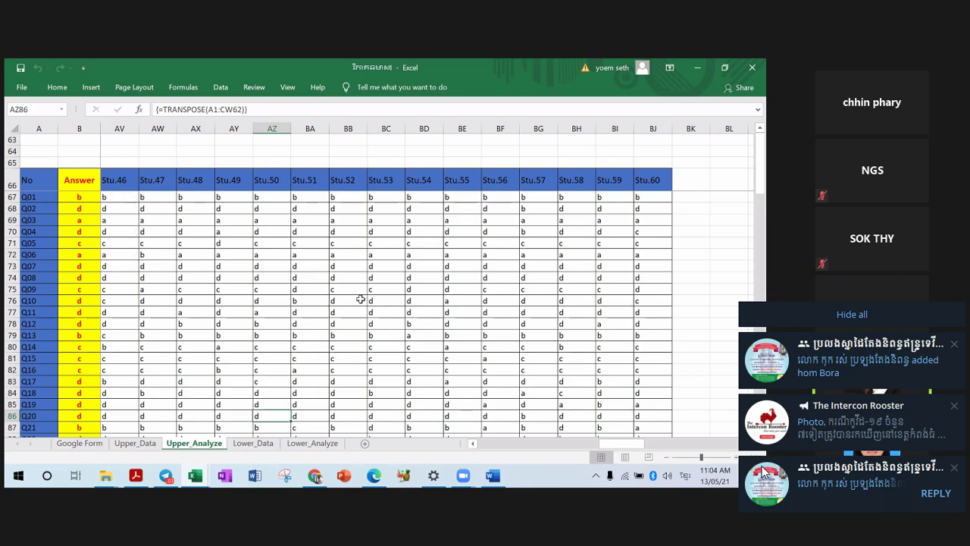
scroll(173, 275, "down", 1)
scroll(170, 329, "up", 1)
left_click_drag(123, 199, 155, 220)
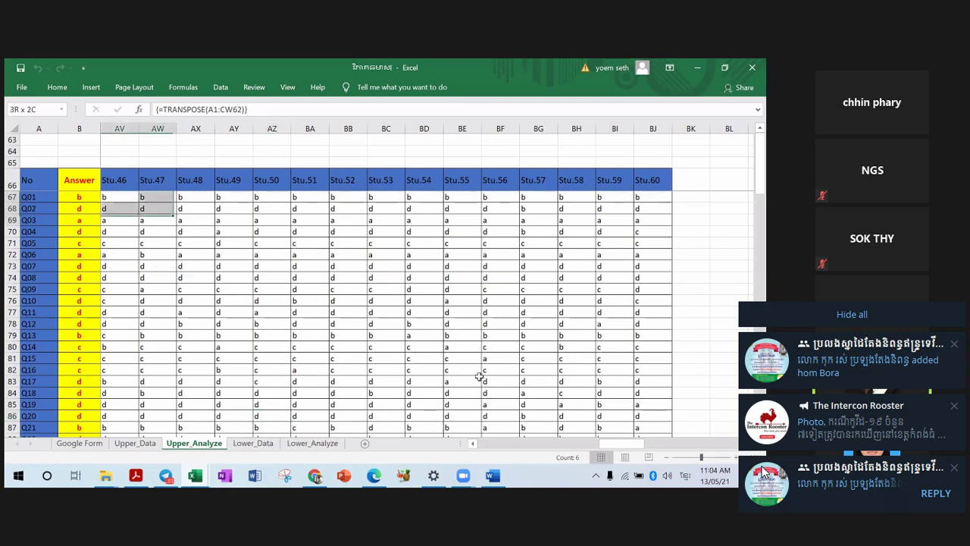
left_click_drag(479, 377, 480, 378)
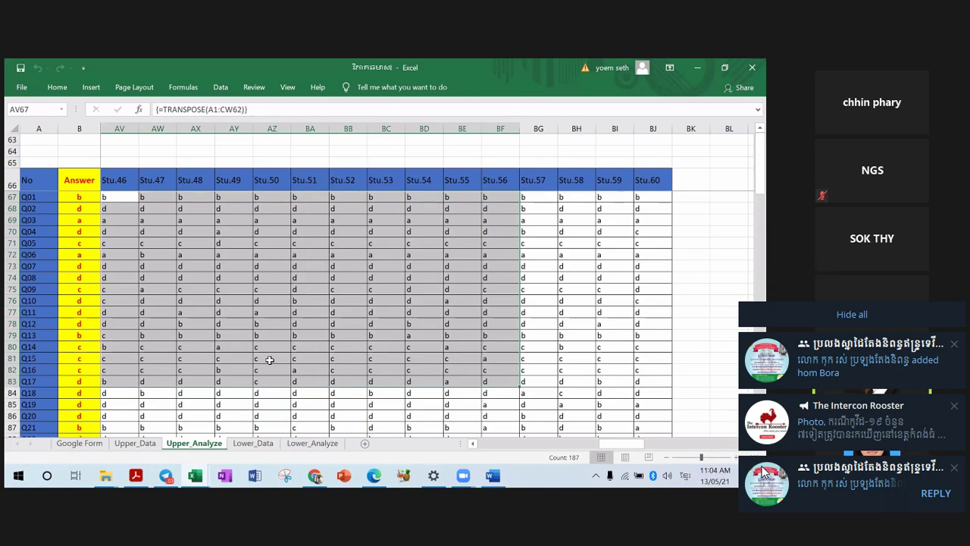
left_click(124, 183)
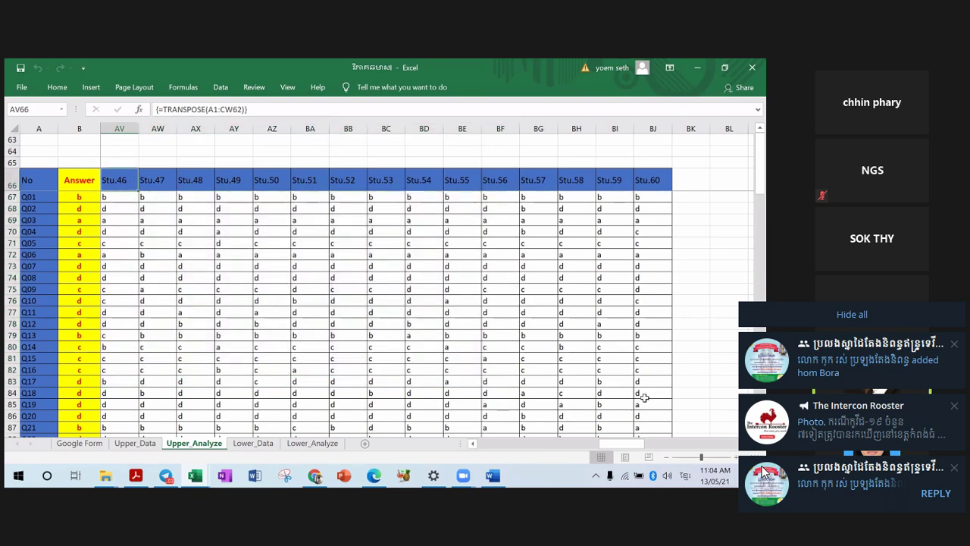
left_click(503, 444)
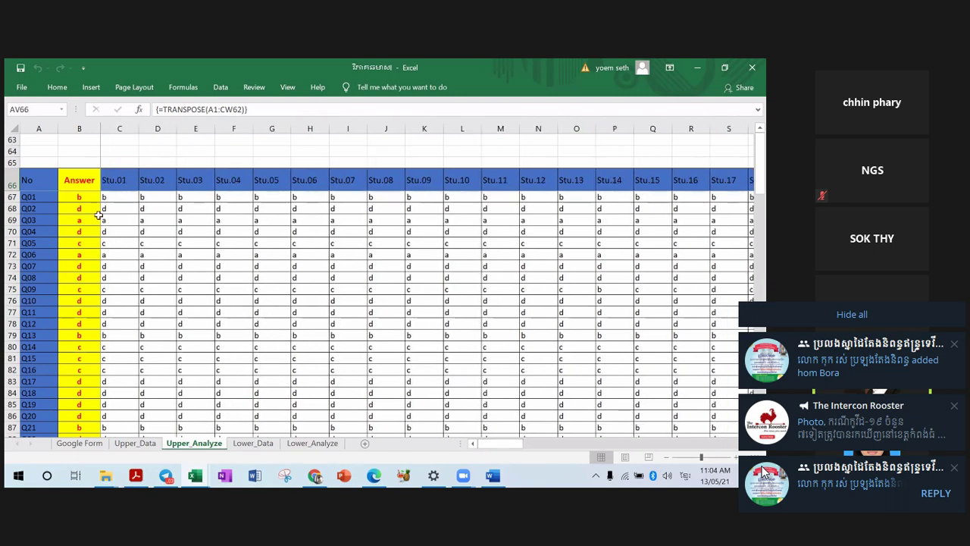
left_click(115, 199)
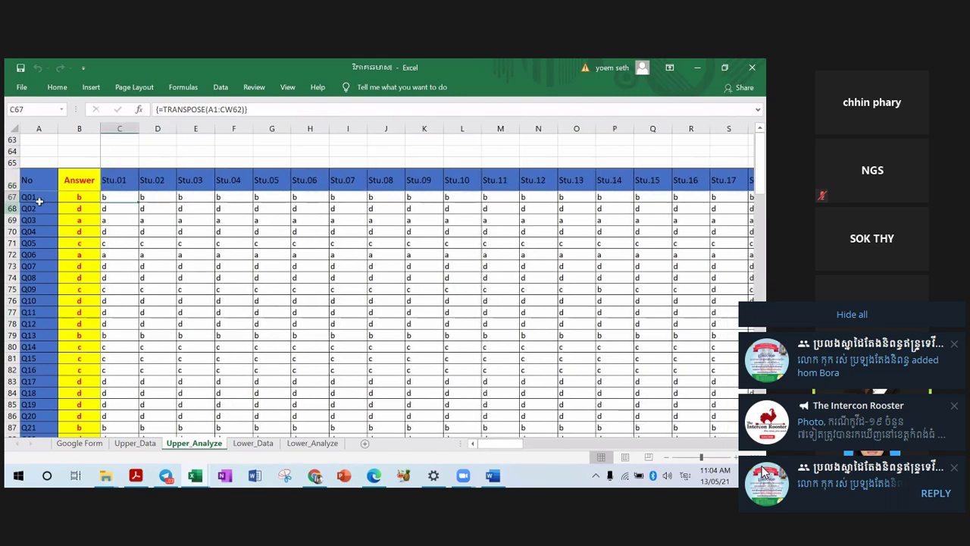
left_click_drag(115, 198, 288, 311)
left_click(287, 312)
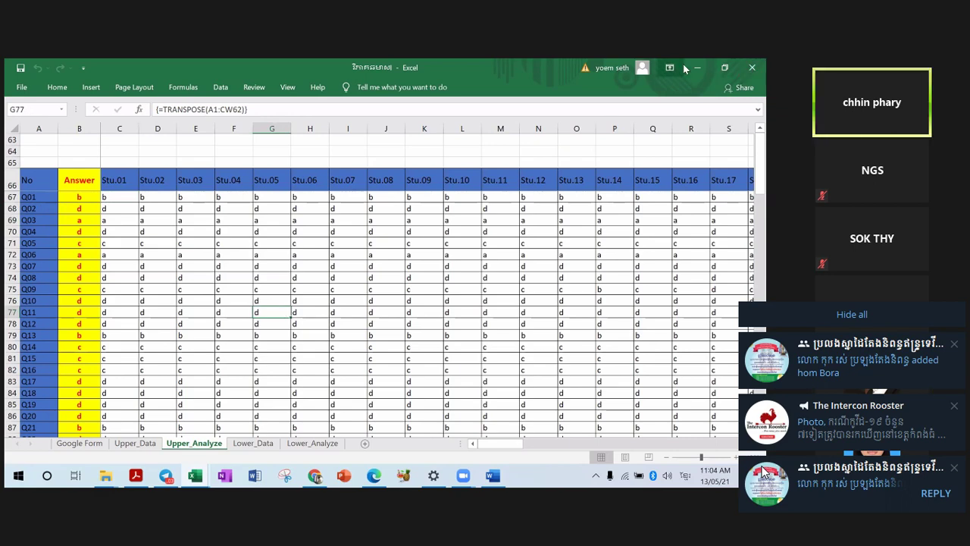
Step: Hide all notifications over the desktop and reopen the semester analysis workbook in Excel
key("alt+Tab")
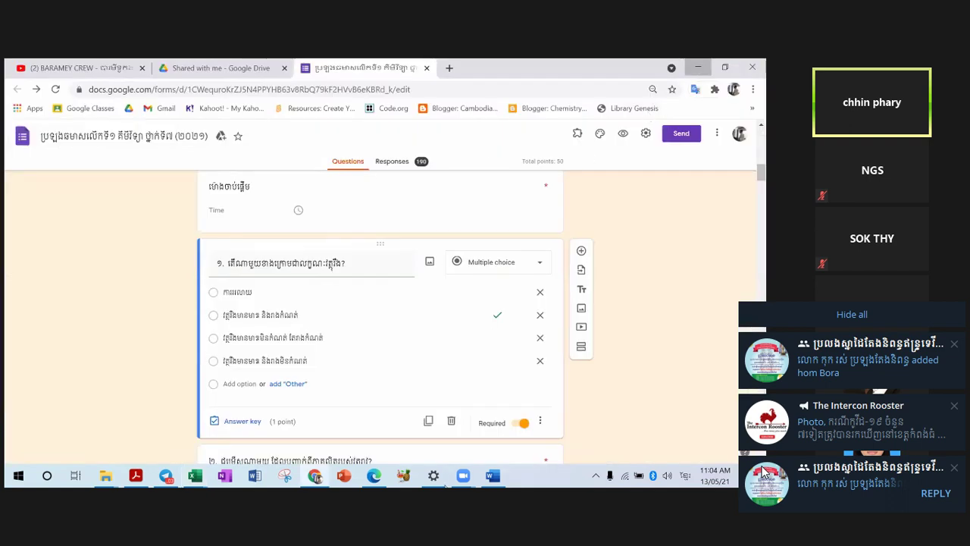
left_click(764, 472)
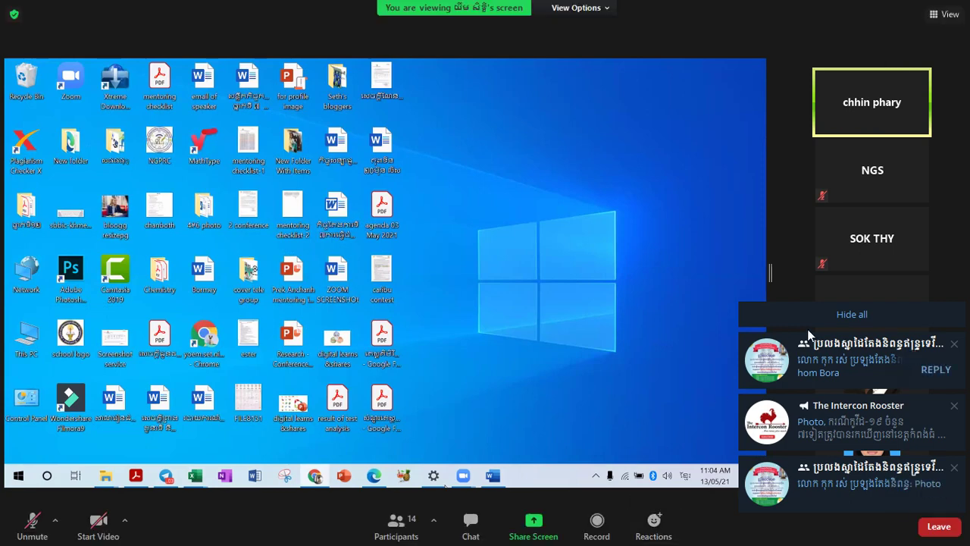
left_click(856, 314)
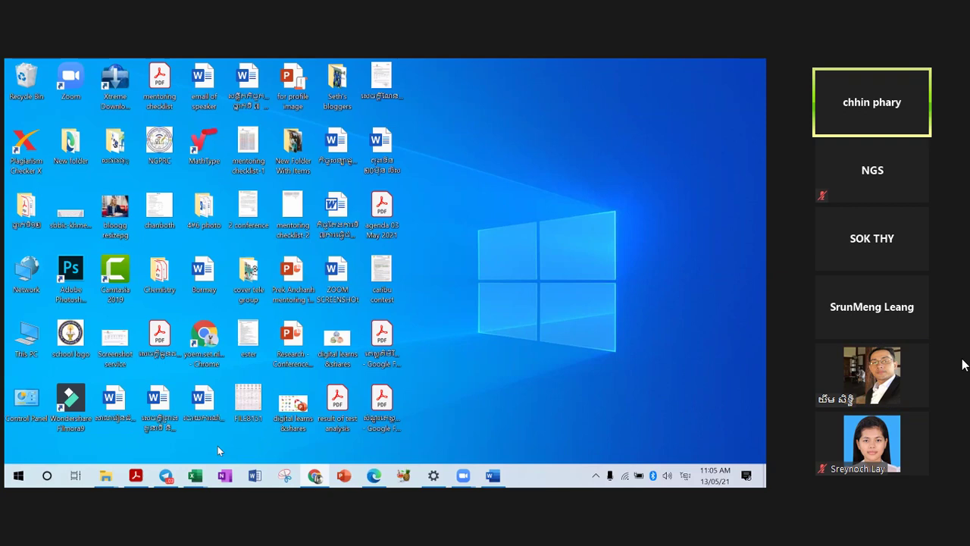
mouse_move(195, 475)
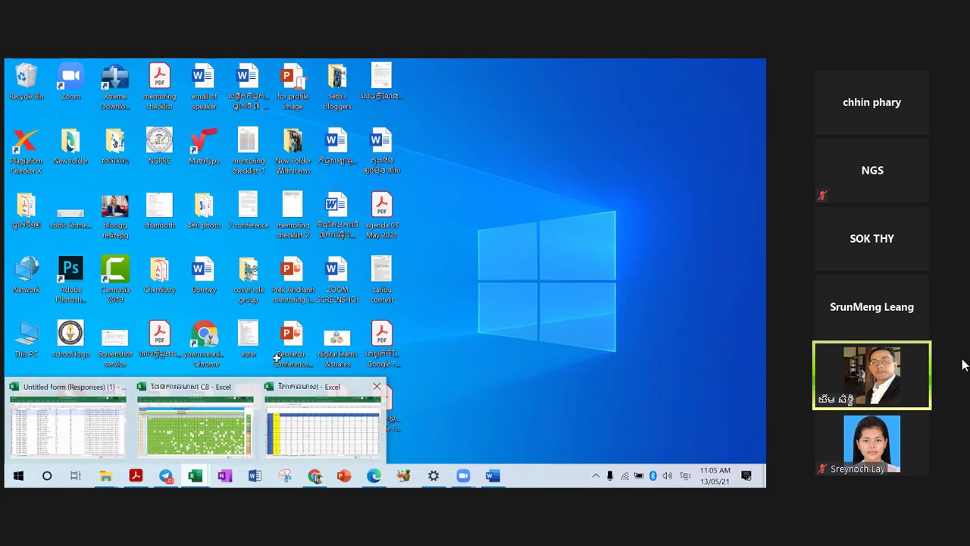
left_click(278, 440)
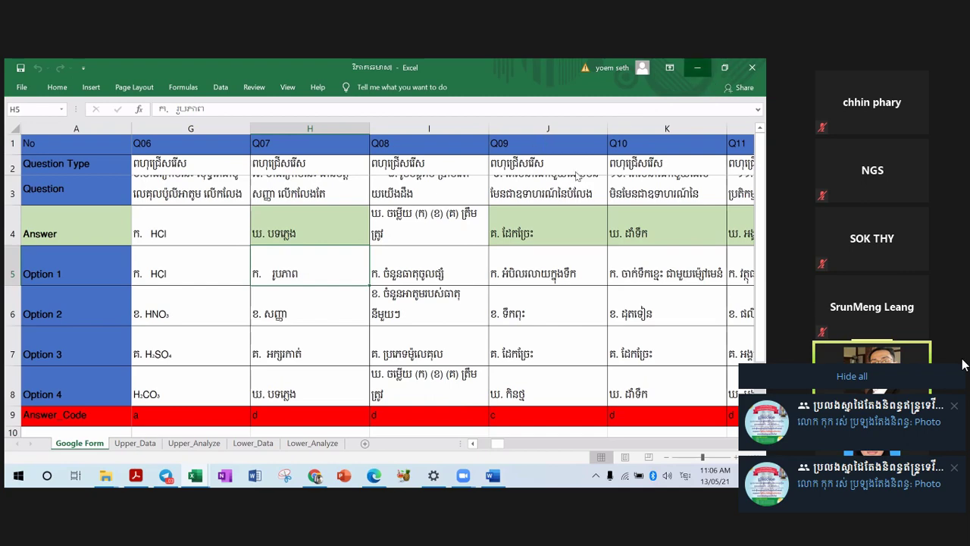
Step: Show the desktop and refresh it twice
key("super+d")
right_click(544, 169)
left_click(579, 199)
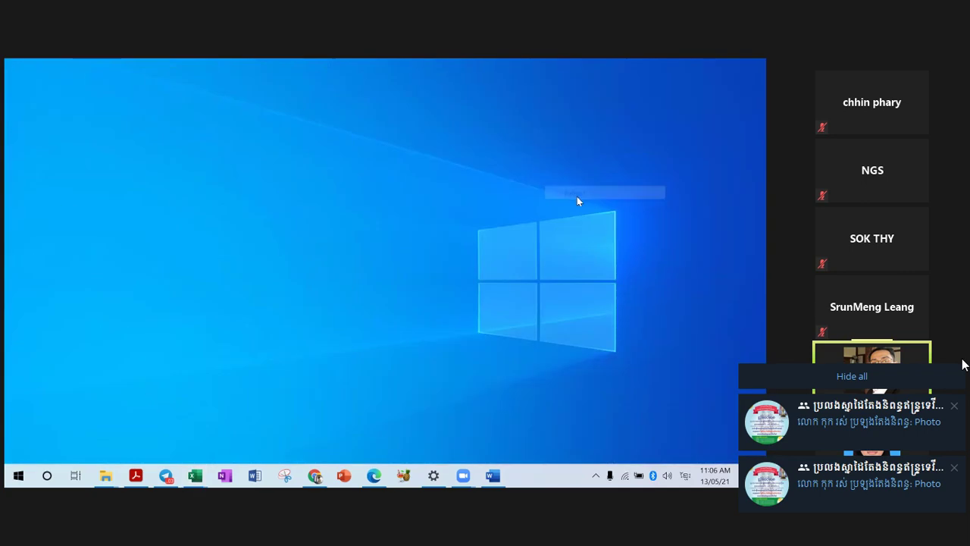
right_click(542, 168)
left_click(578, 200)
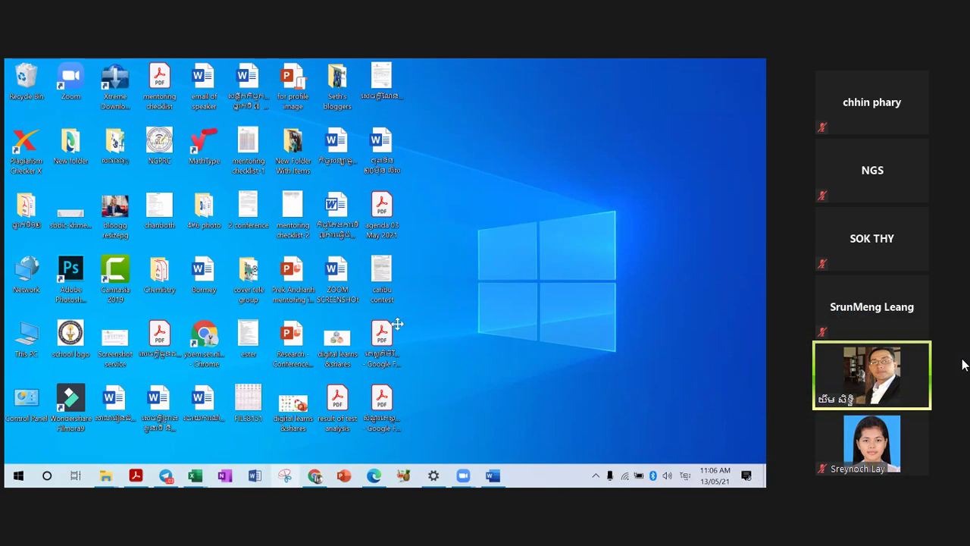
Step: Switch to the Google Forms exam in Chrome and review its name, gender and class fields through the start of Section 2
key("alt+Tab")
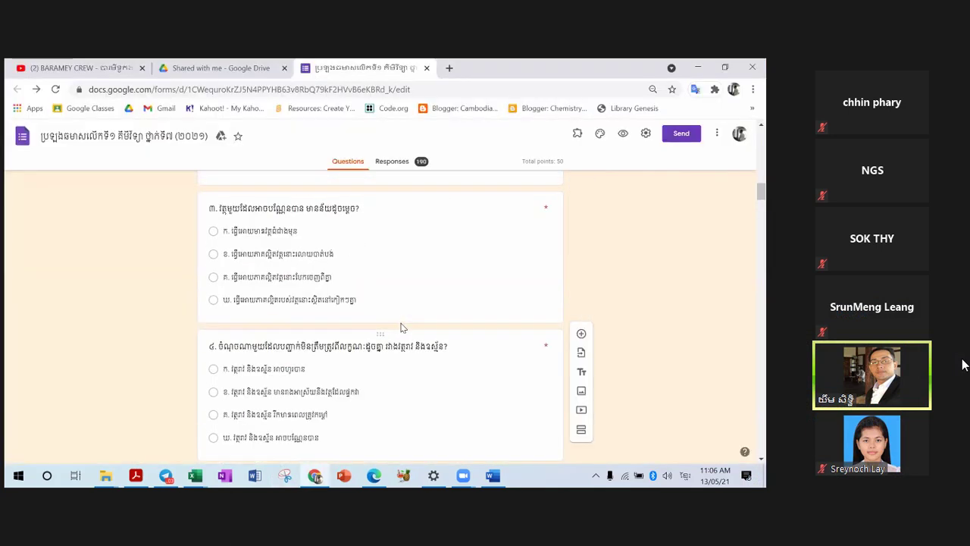
scroll(402, 327, "up", 10)
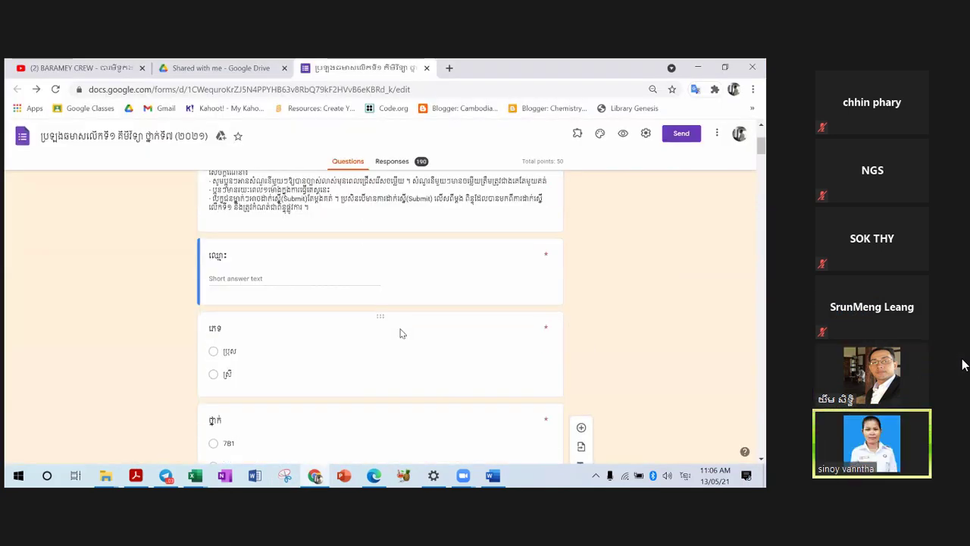
scroll(408, 331, "down", 4)
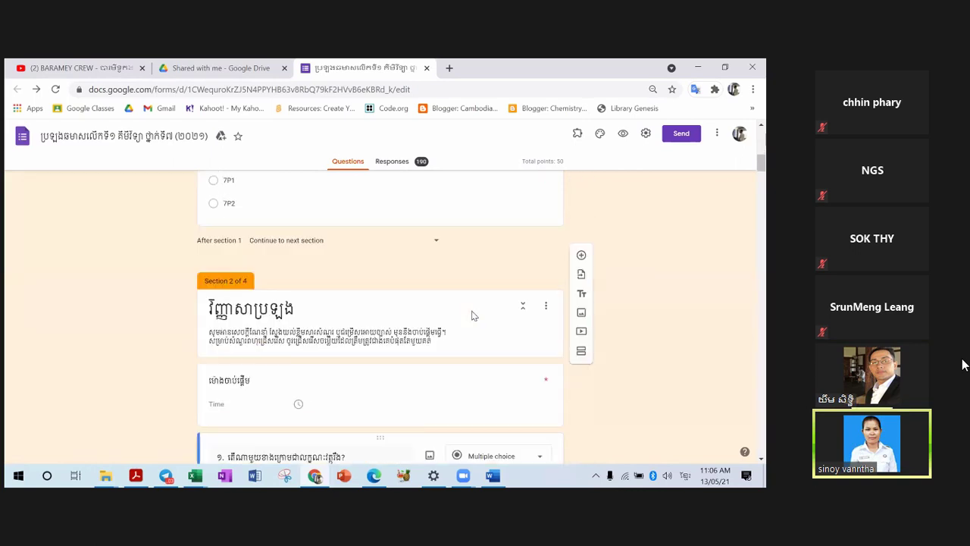
scroll(706, 282, "down", 1)
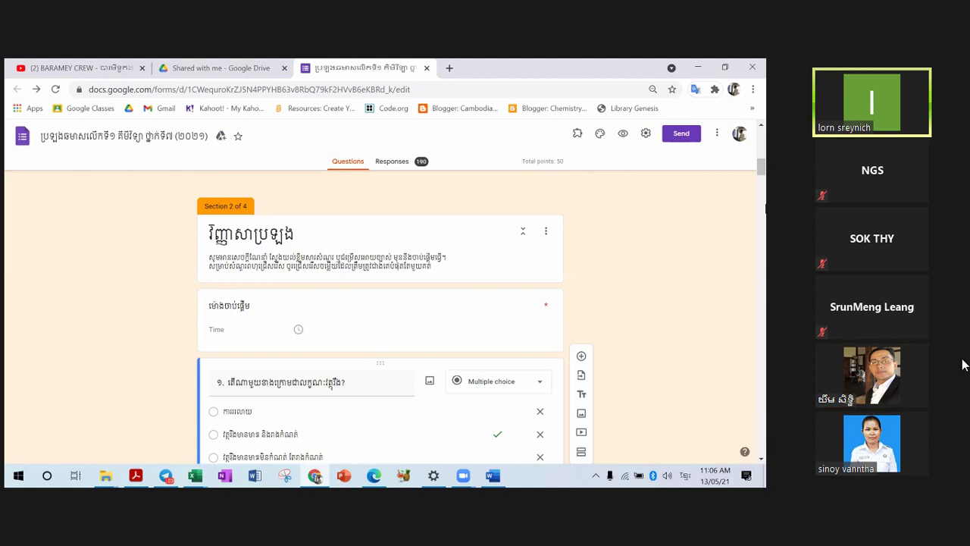
Step: Compare how the answer options of question 1 and questions 2 to 4 are prefixed in Section 2 of the exam form
scroll(609, 237, "down", 1)
scroll(608, 237, "down", 10)
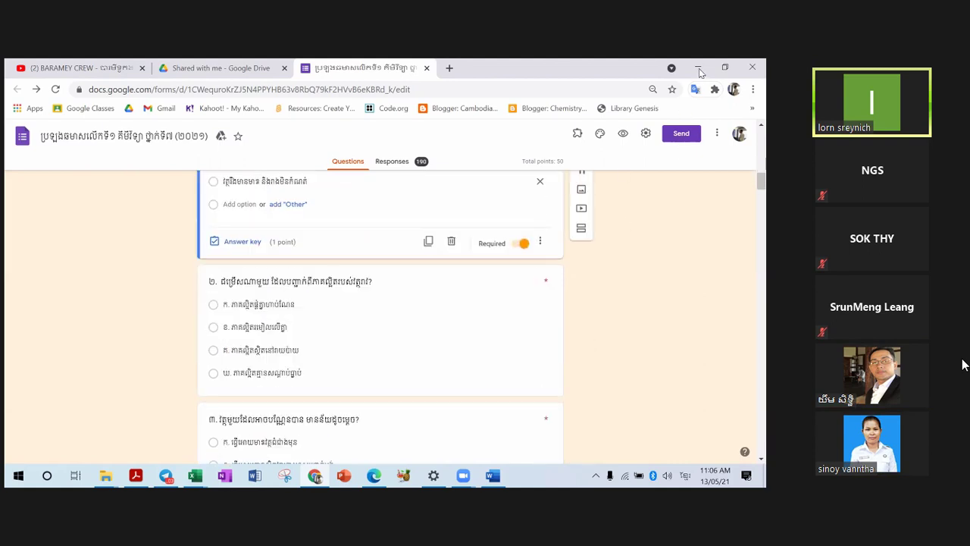
scroll(368, 257, "up", 10)
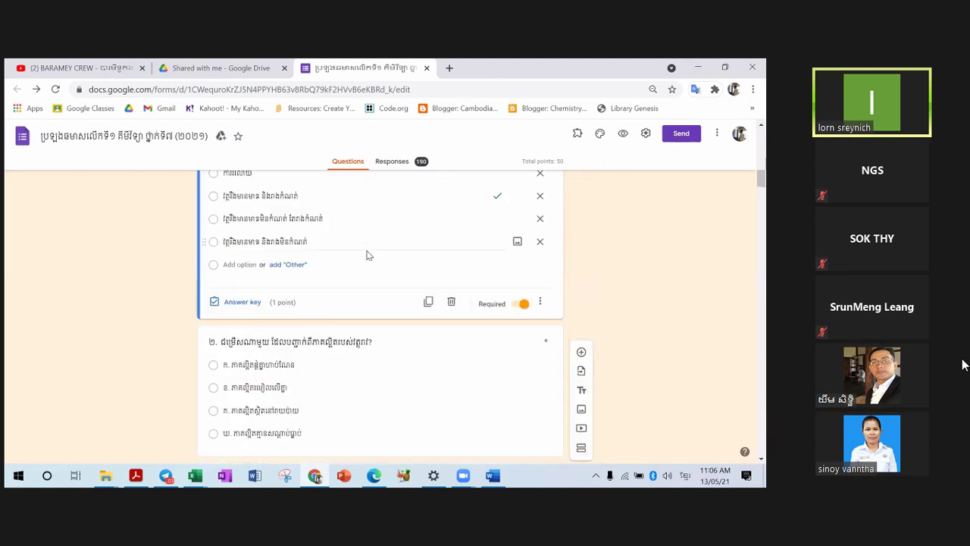
scroll(383, 281, "down", 5)
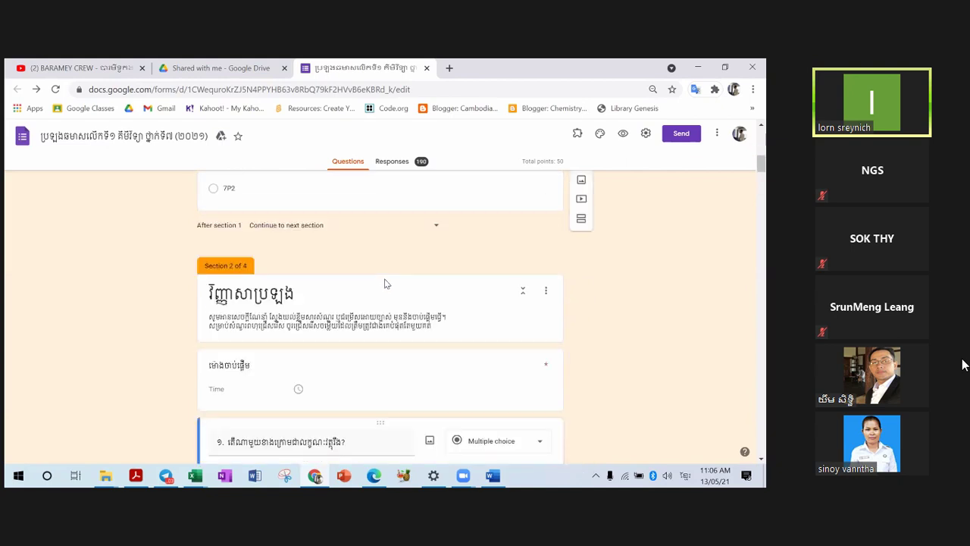
scroll(425, 303, "down", 2)
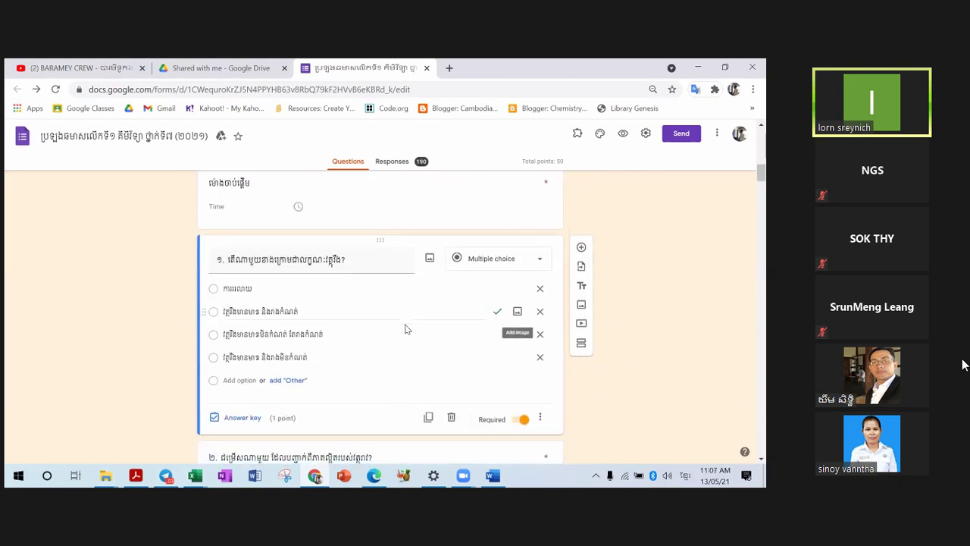
scroll(406, 326, "down", 3)
scroll(407, 325, "down", 2)
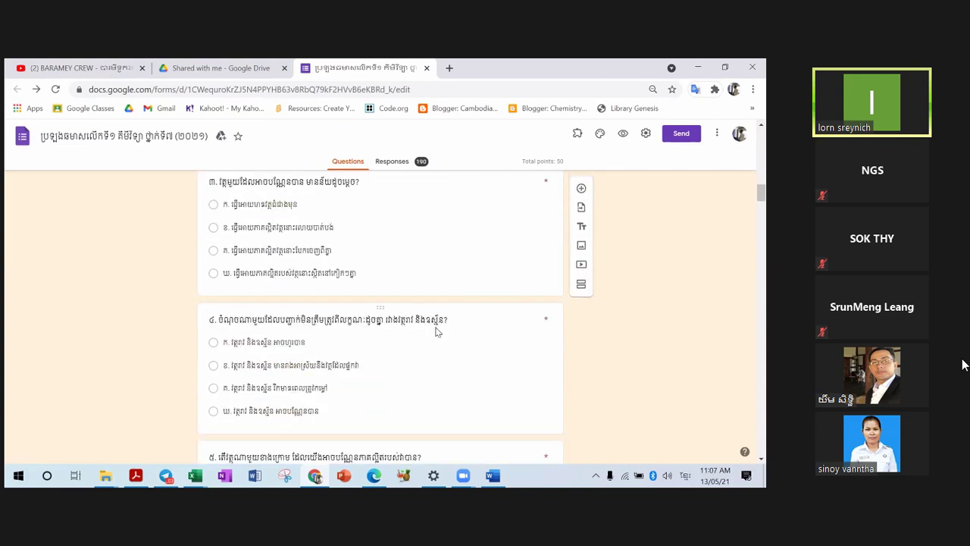
scroll(602, 347, "down", 2)
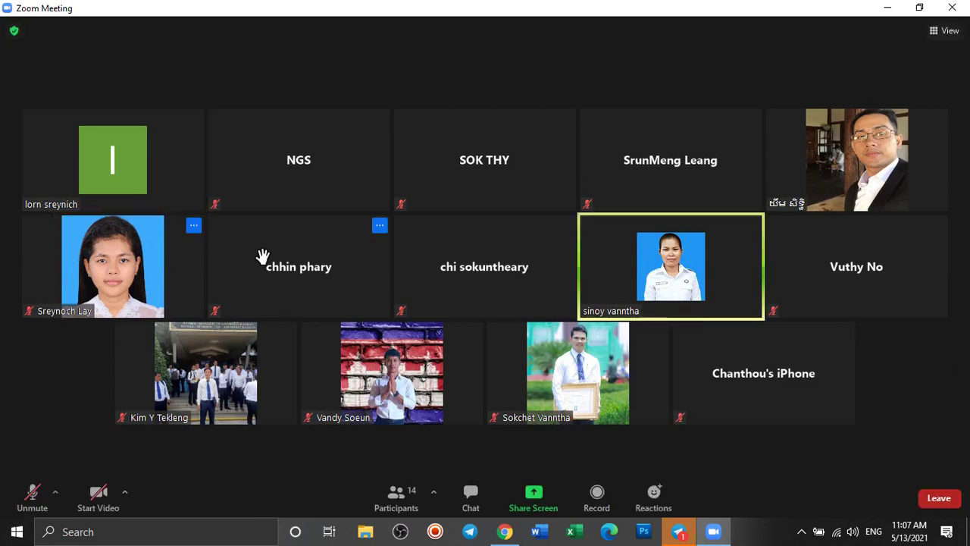
Step: Switch to the Zoom meeting and turn the camera video on briefly, ending with it off again
left_click(101, 496)
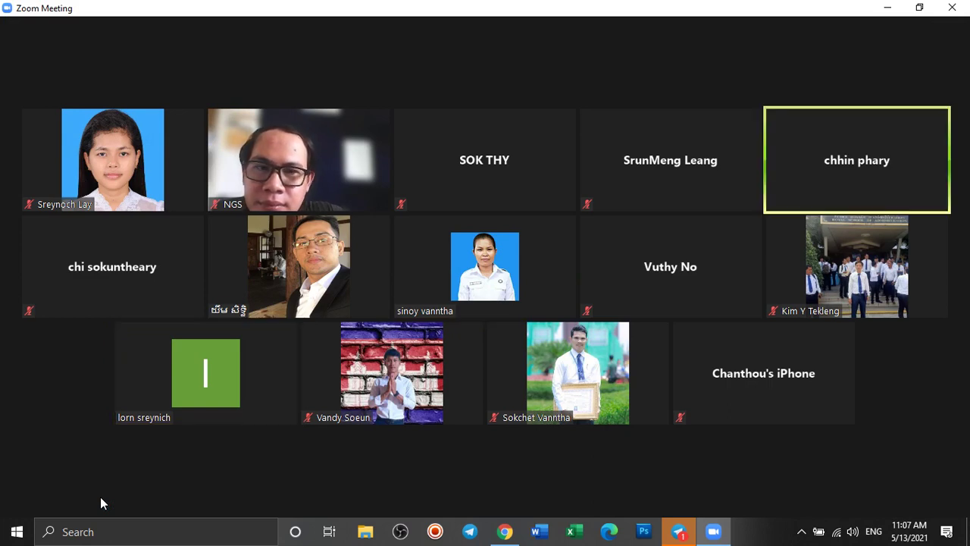
mouse_move(136, 387)
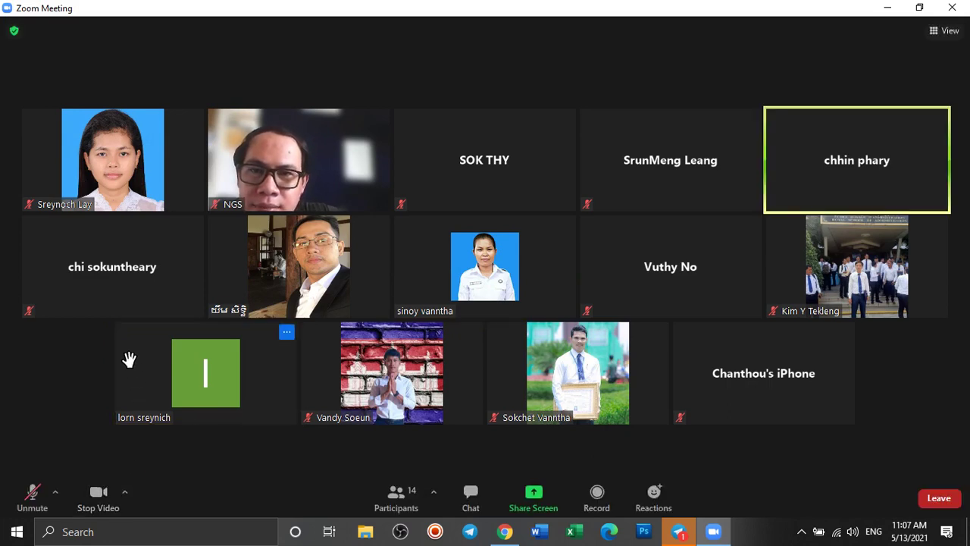
left_click(97, 497)
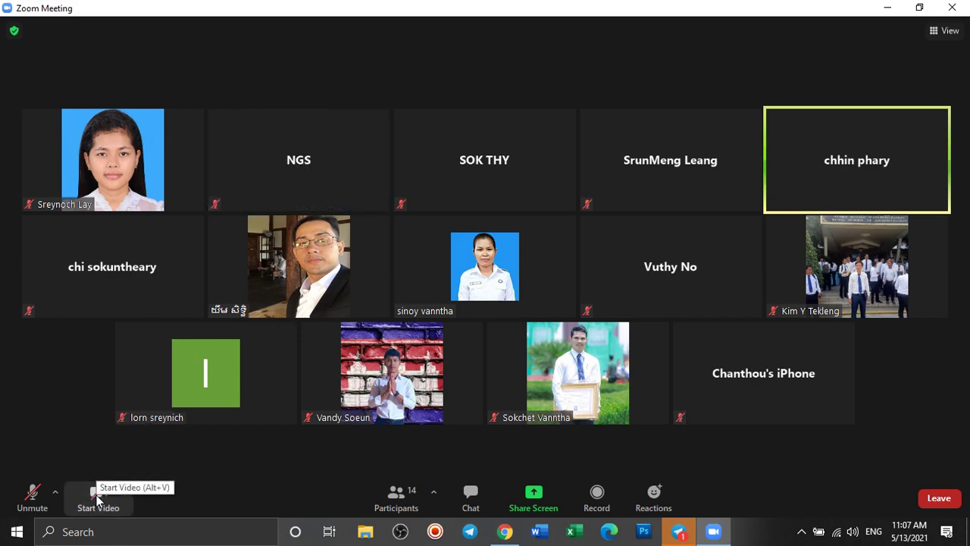